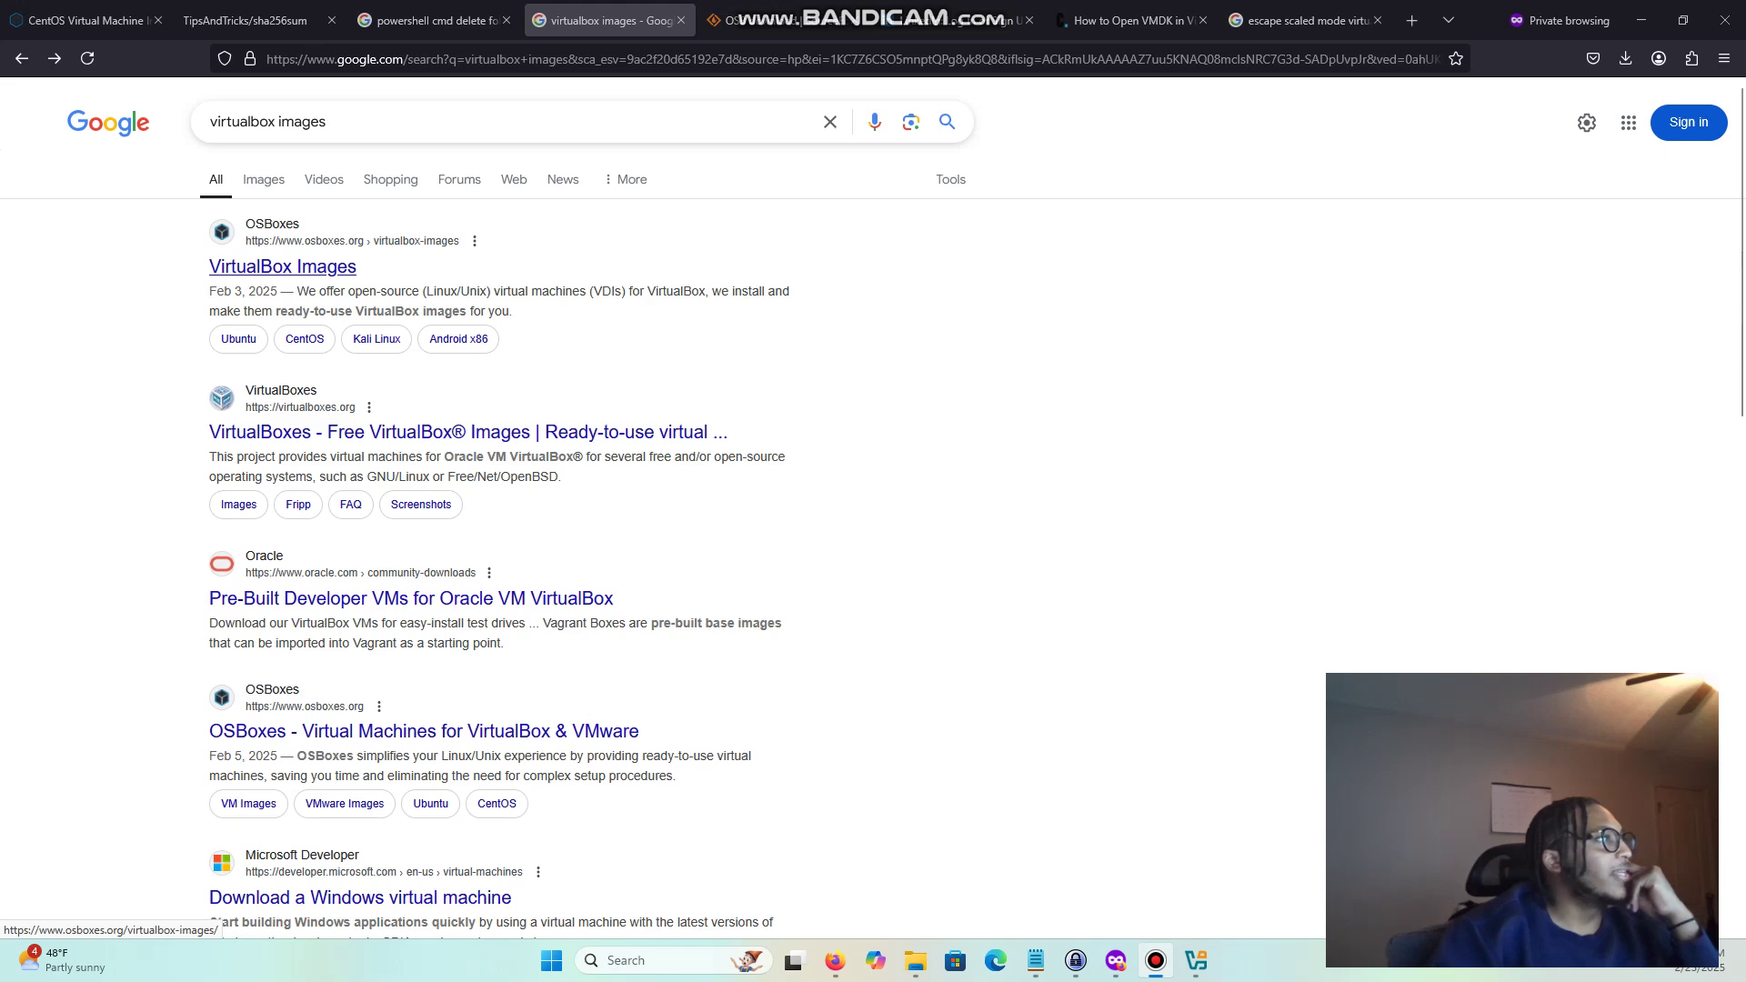
Open the OSBoxes VirtualBox Images result and go to the download page for the CentOS VirtualBox (VDI) image.
left_click(282, 266)
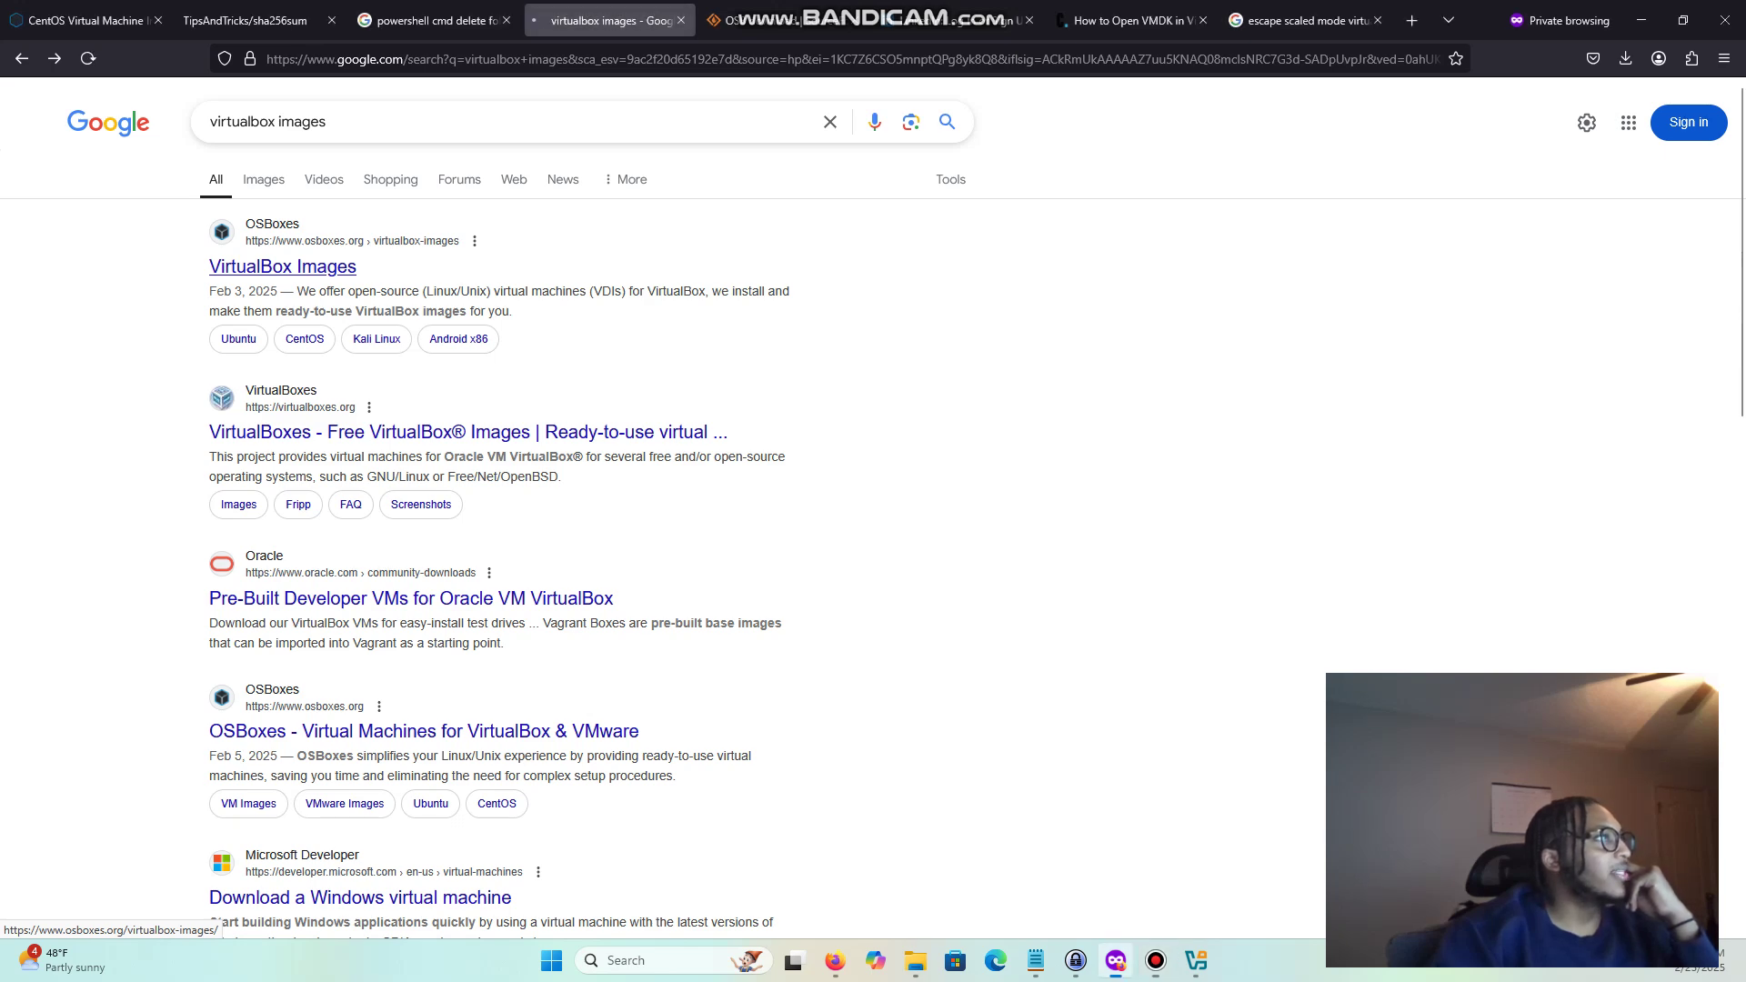
scroll(873, 473, "down", 10)
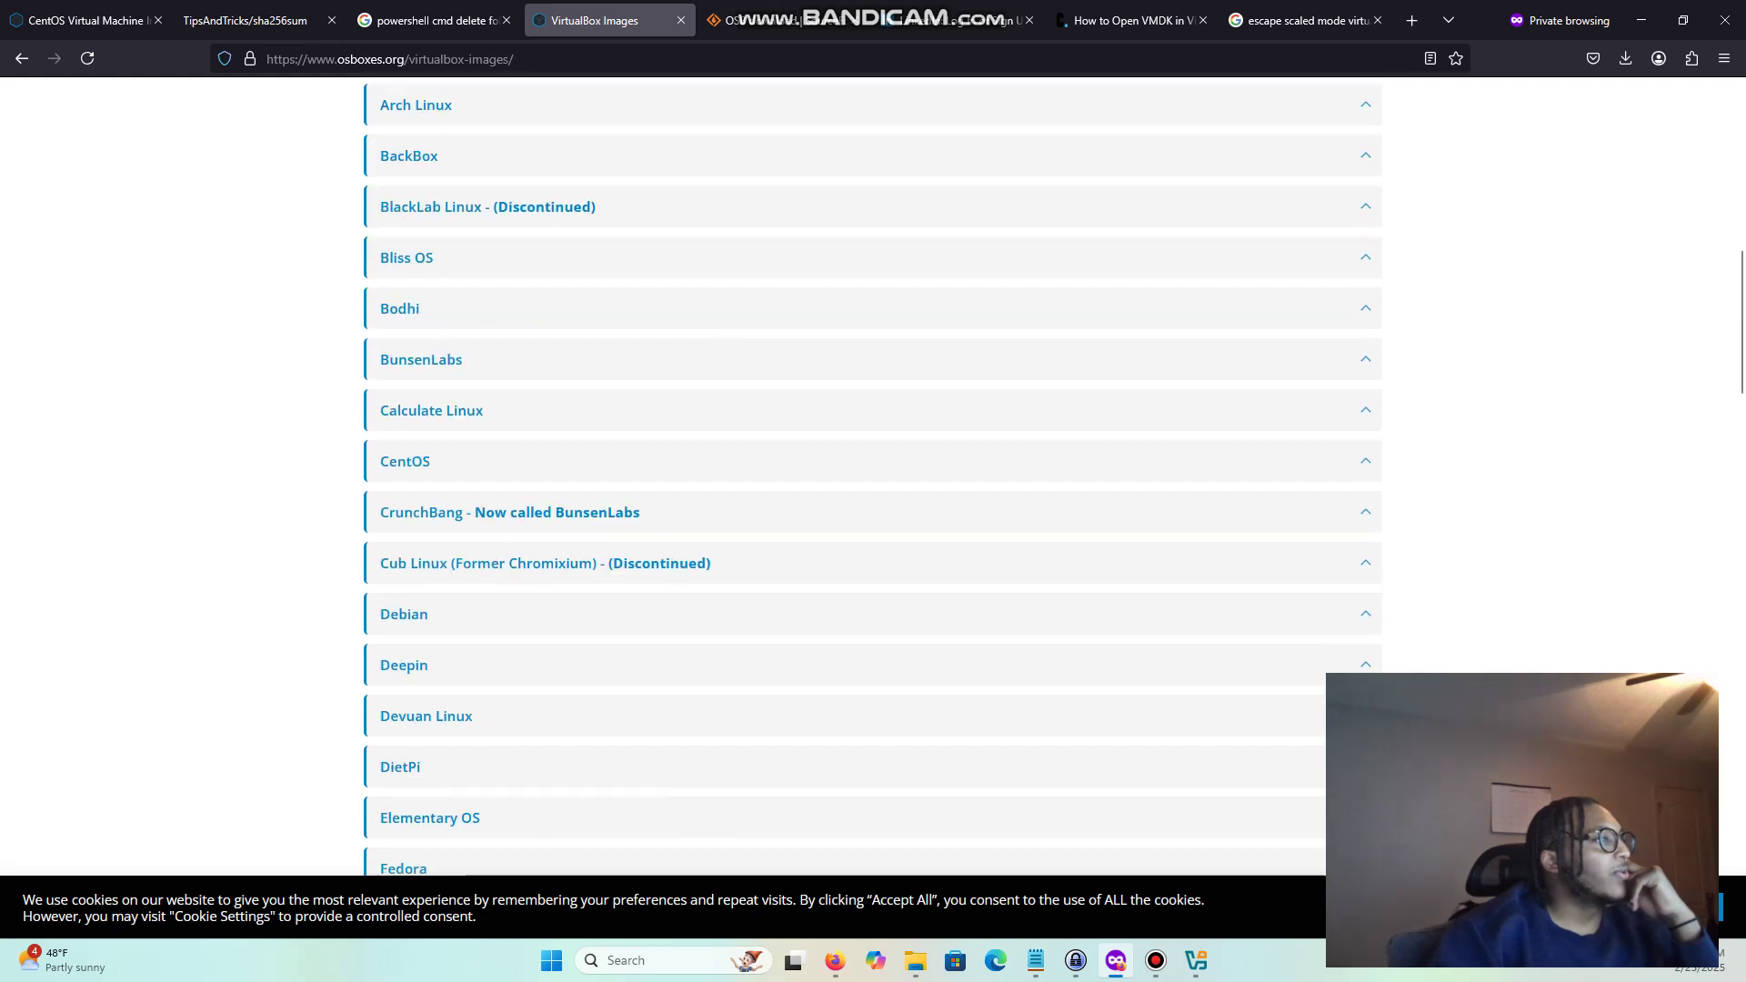
scroll(873, 473, "up", 1)
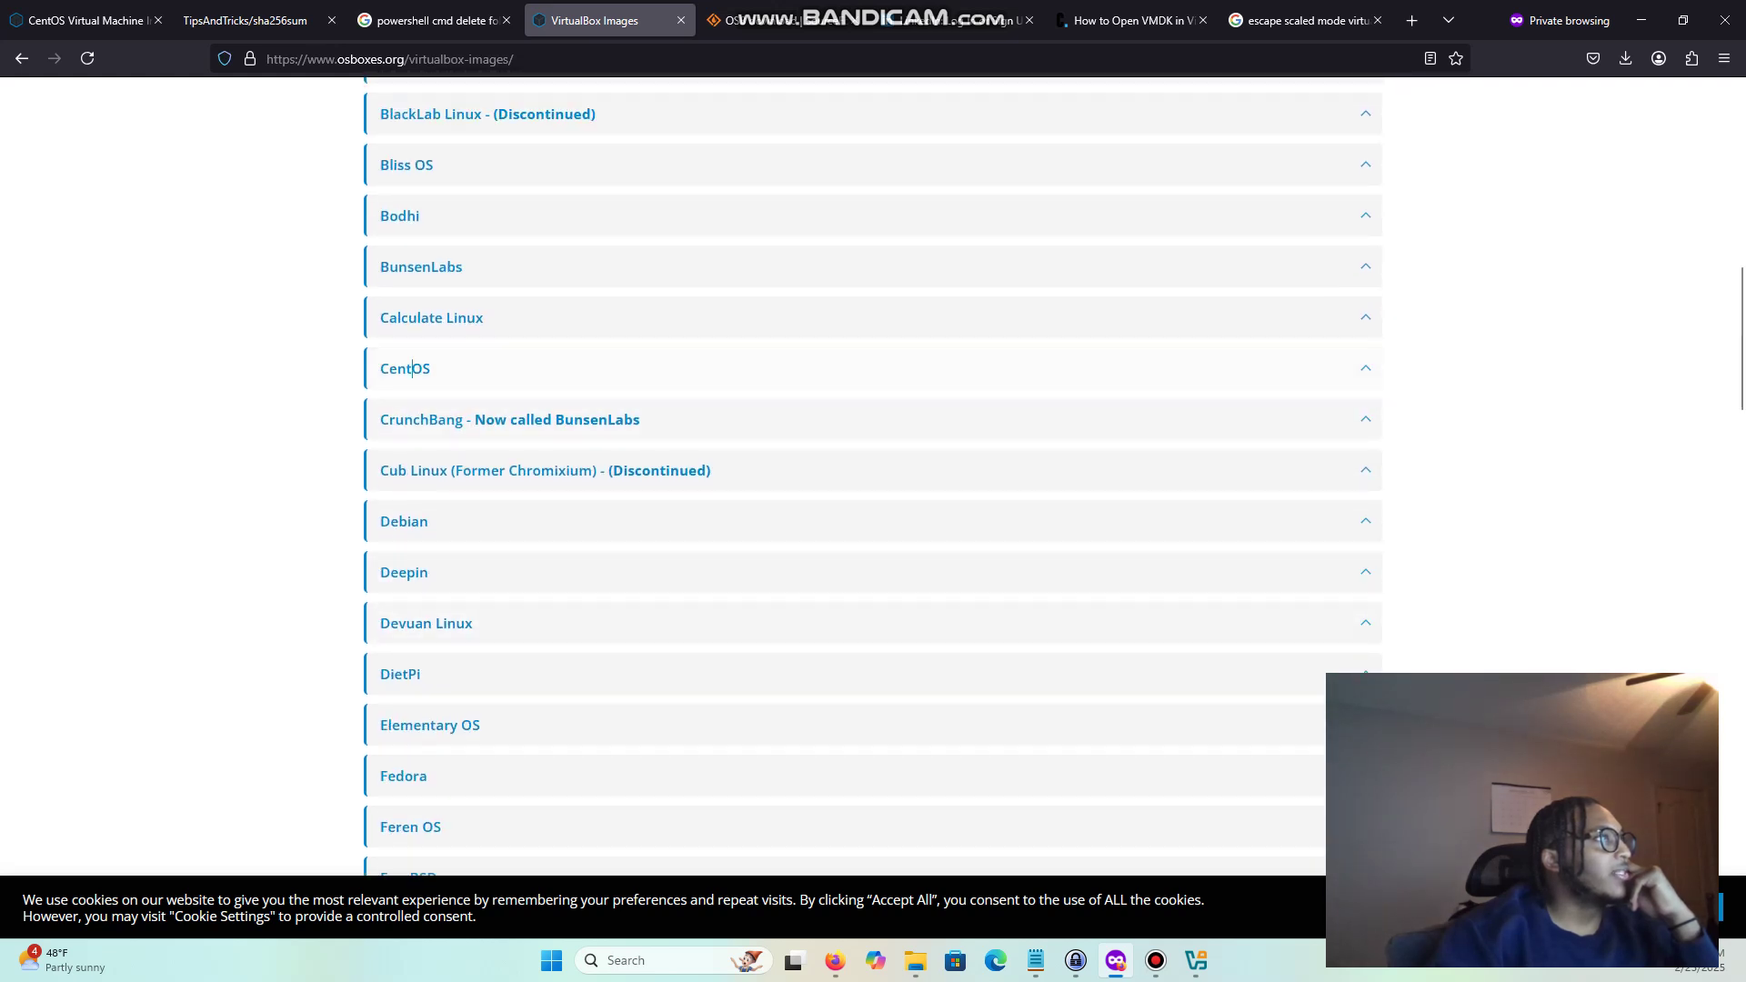
left_click(412, 368)
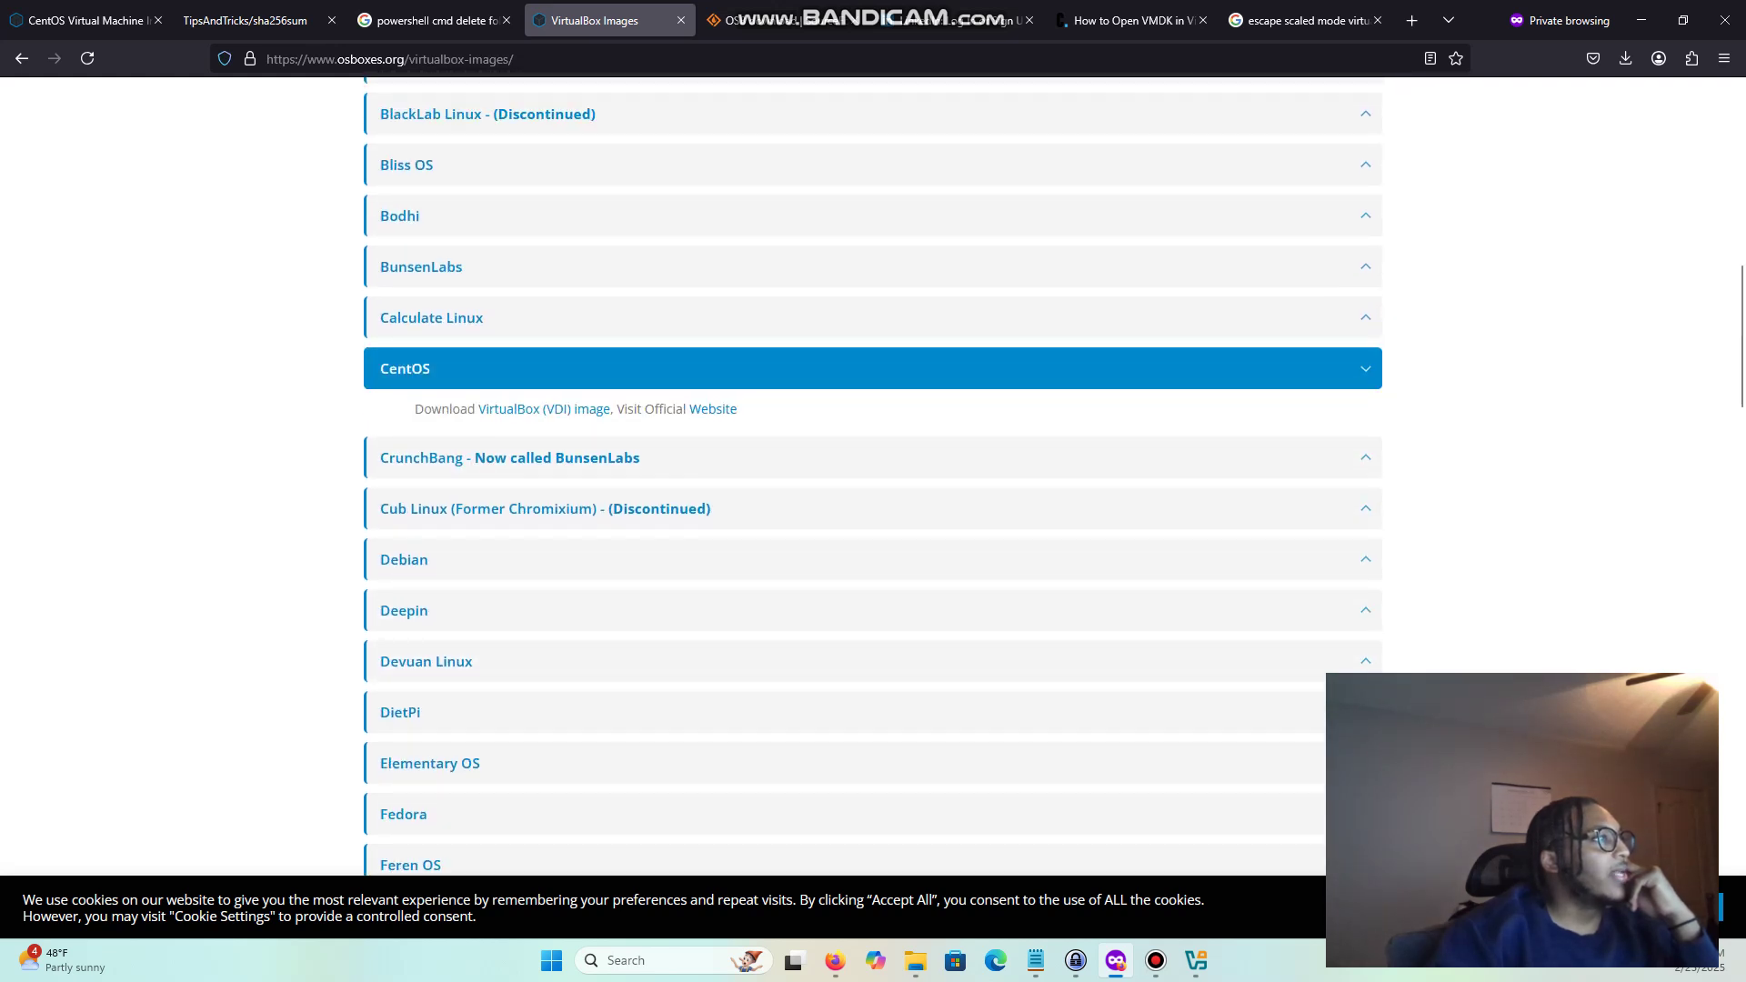
left_click(412, 368)
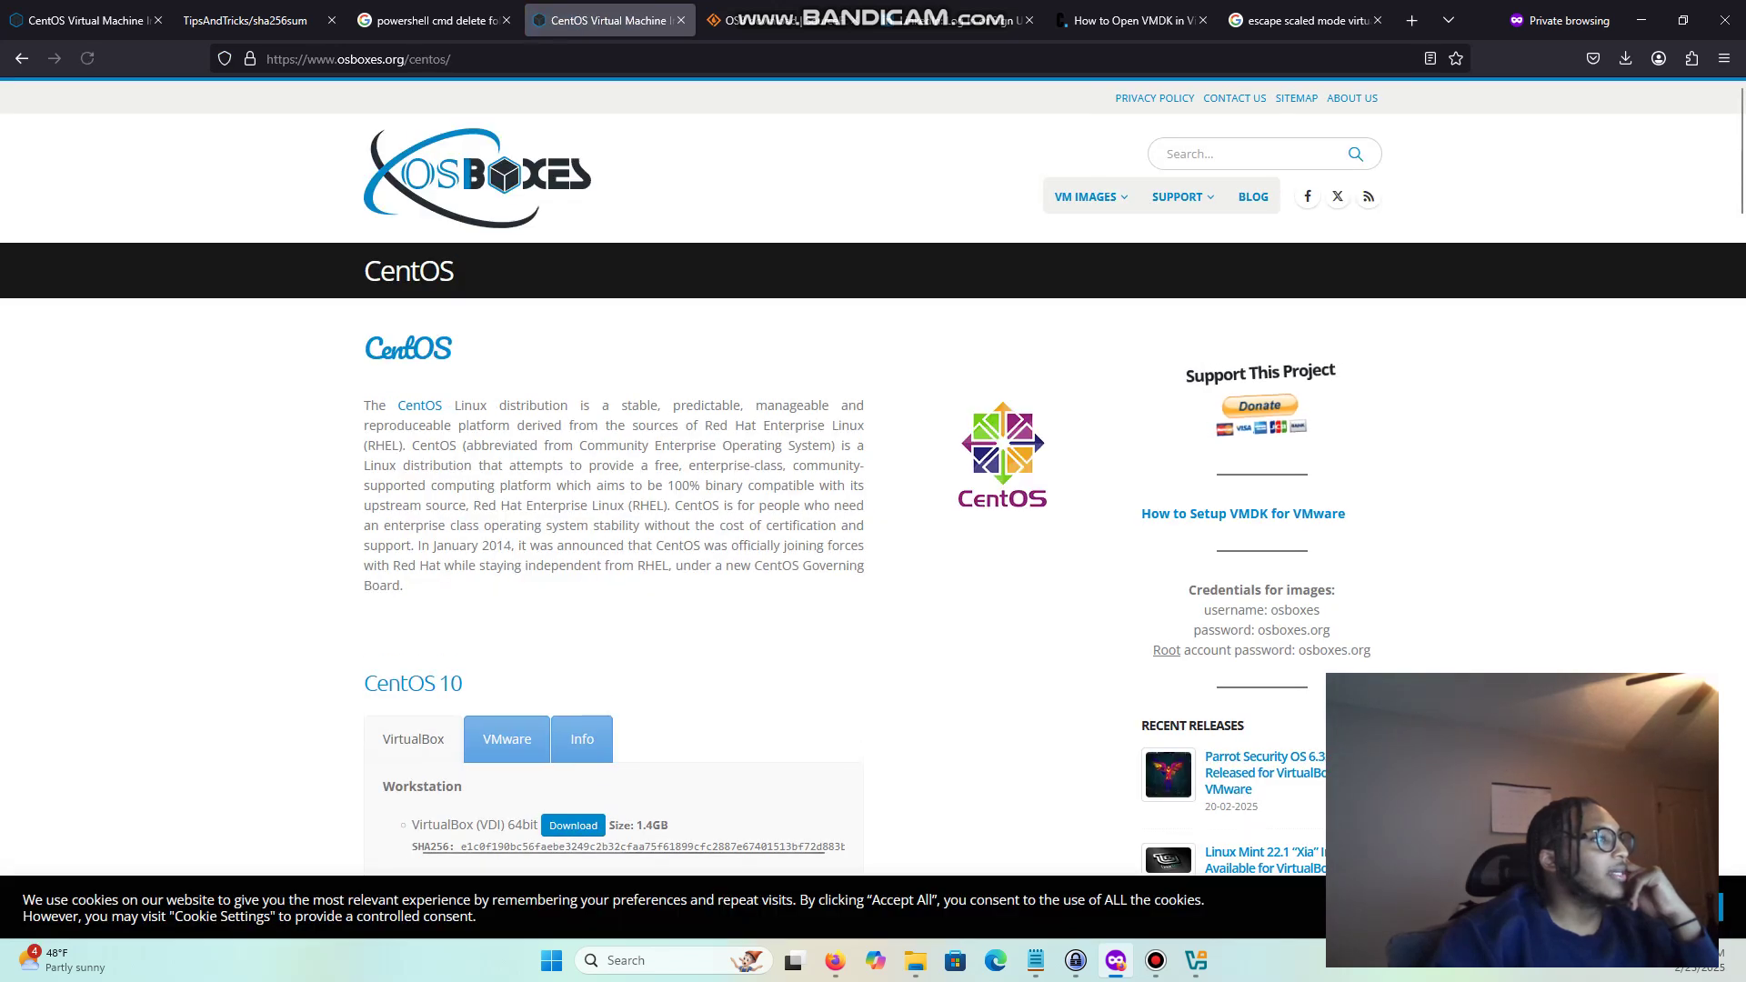
Examine the CentOS 10 VirtualBox and VMware downloads and their SHA256 checksums.
scroll(412, 368, "down", 4)
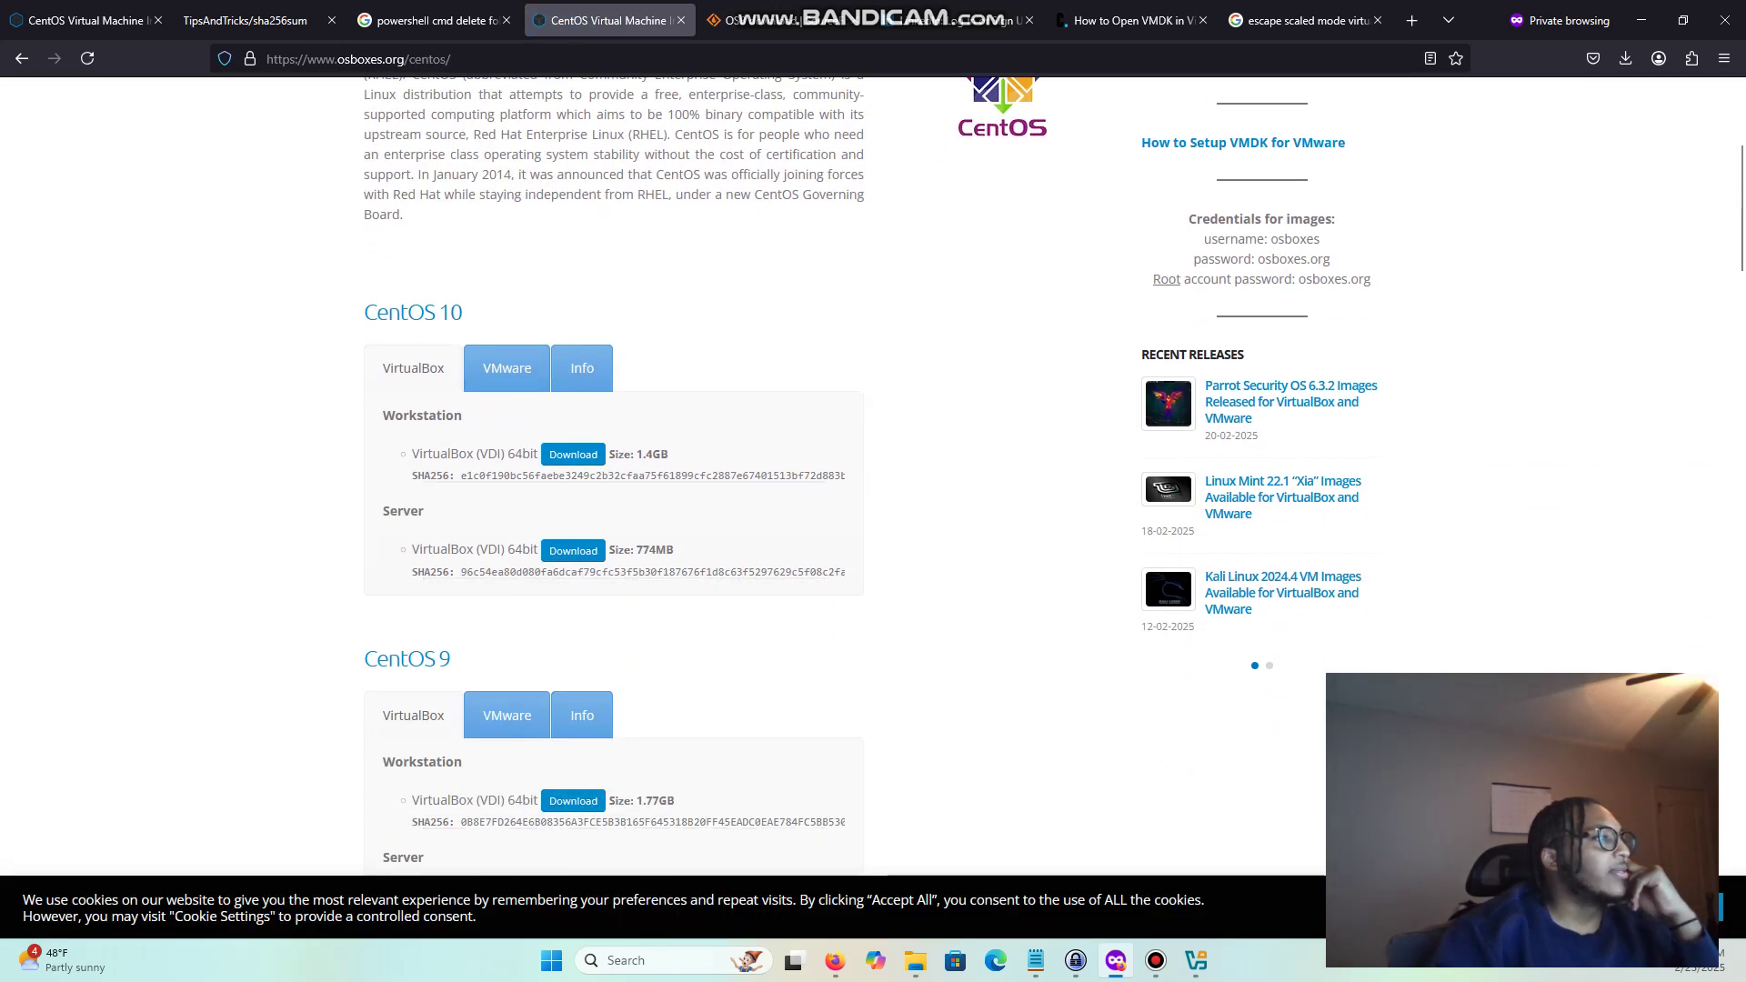
scroll(614, 473, "down", 2)
scroll(413, 368, "up", 2)
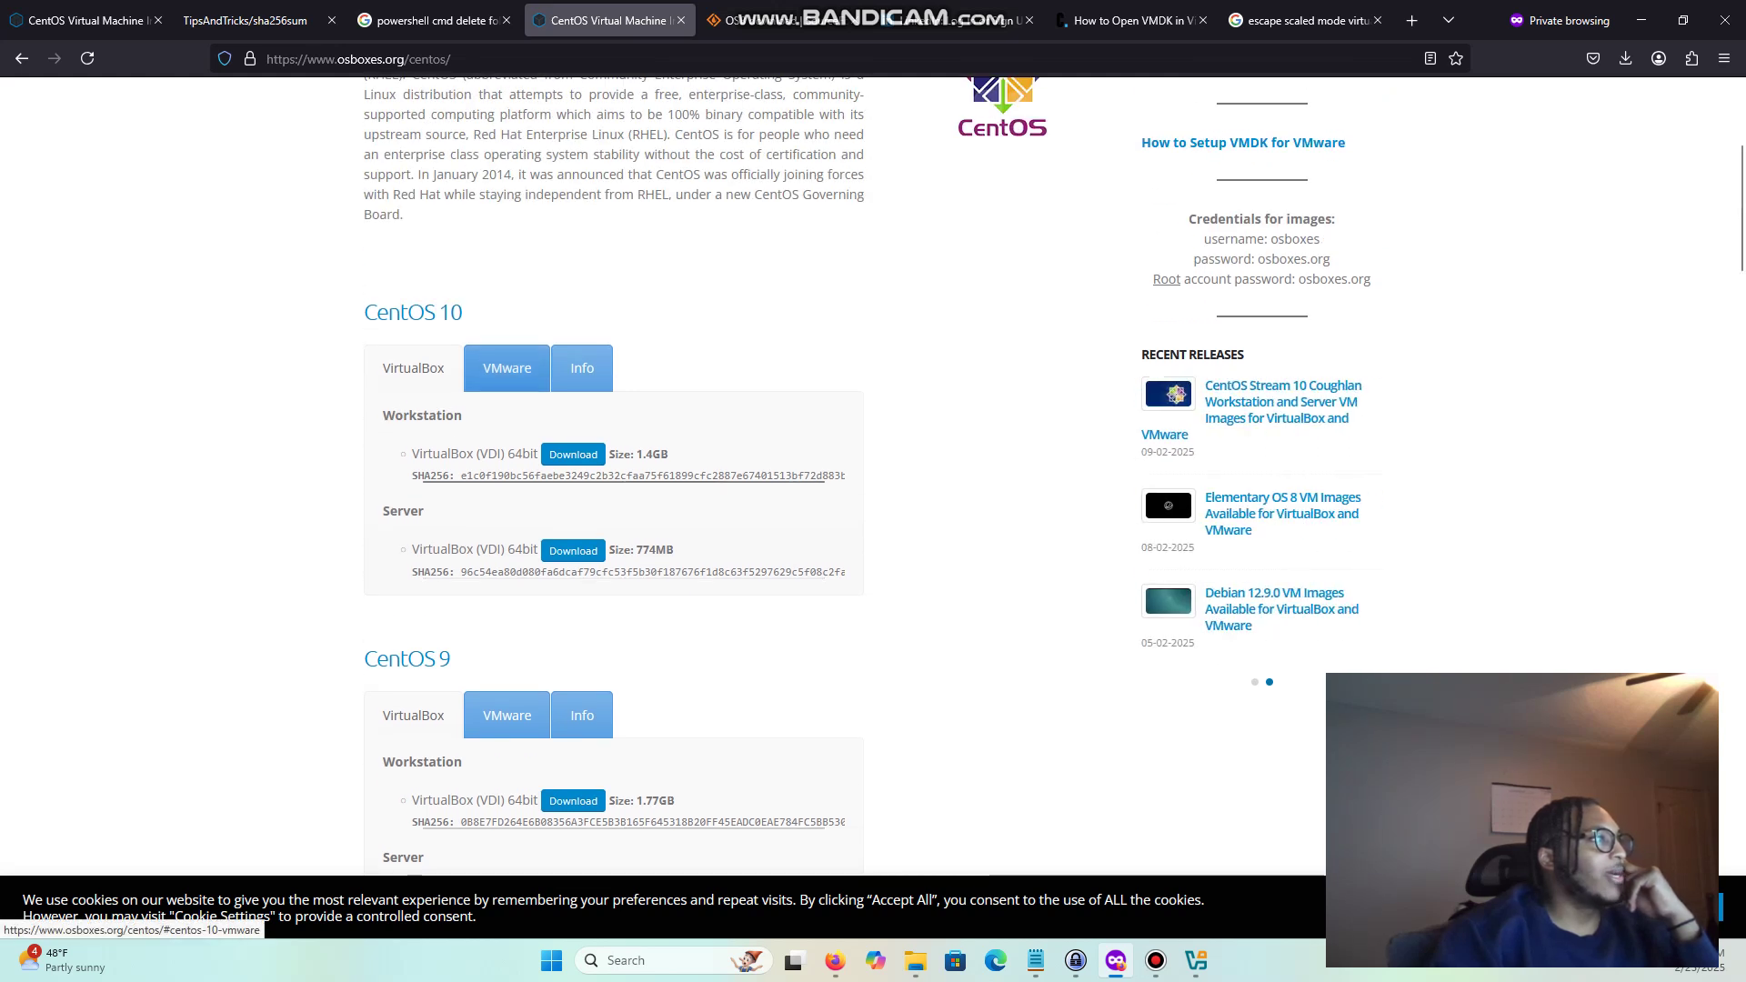
left_click(506, 369)
left_click(450, 371)
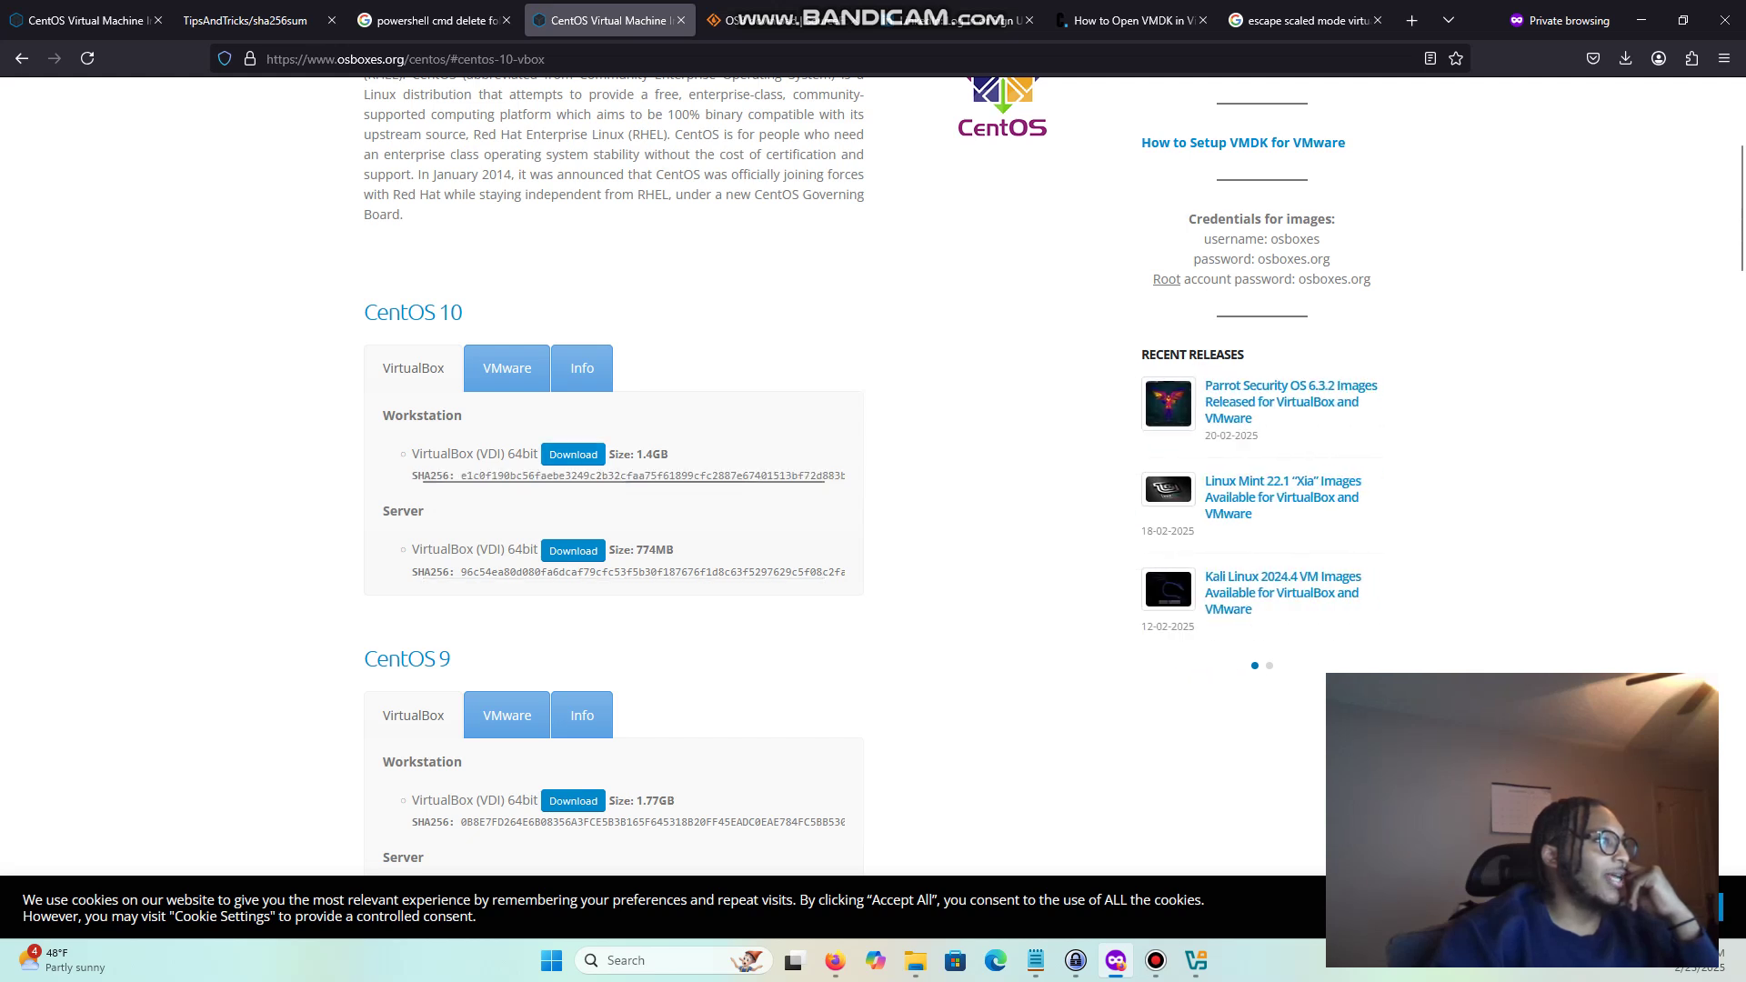
left_click_drag(459, 475, 845, 572)
scroll(845, 572, "up", 1)
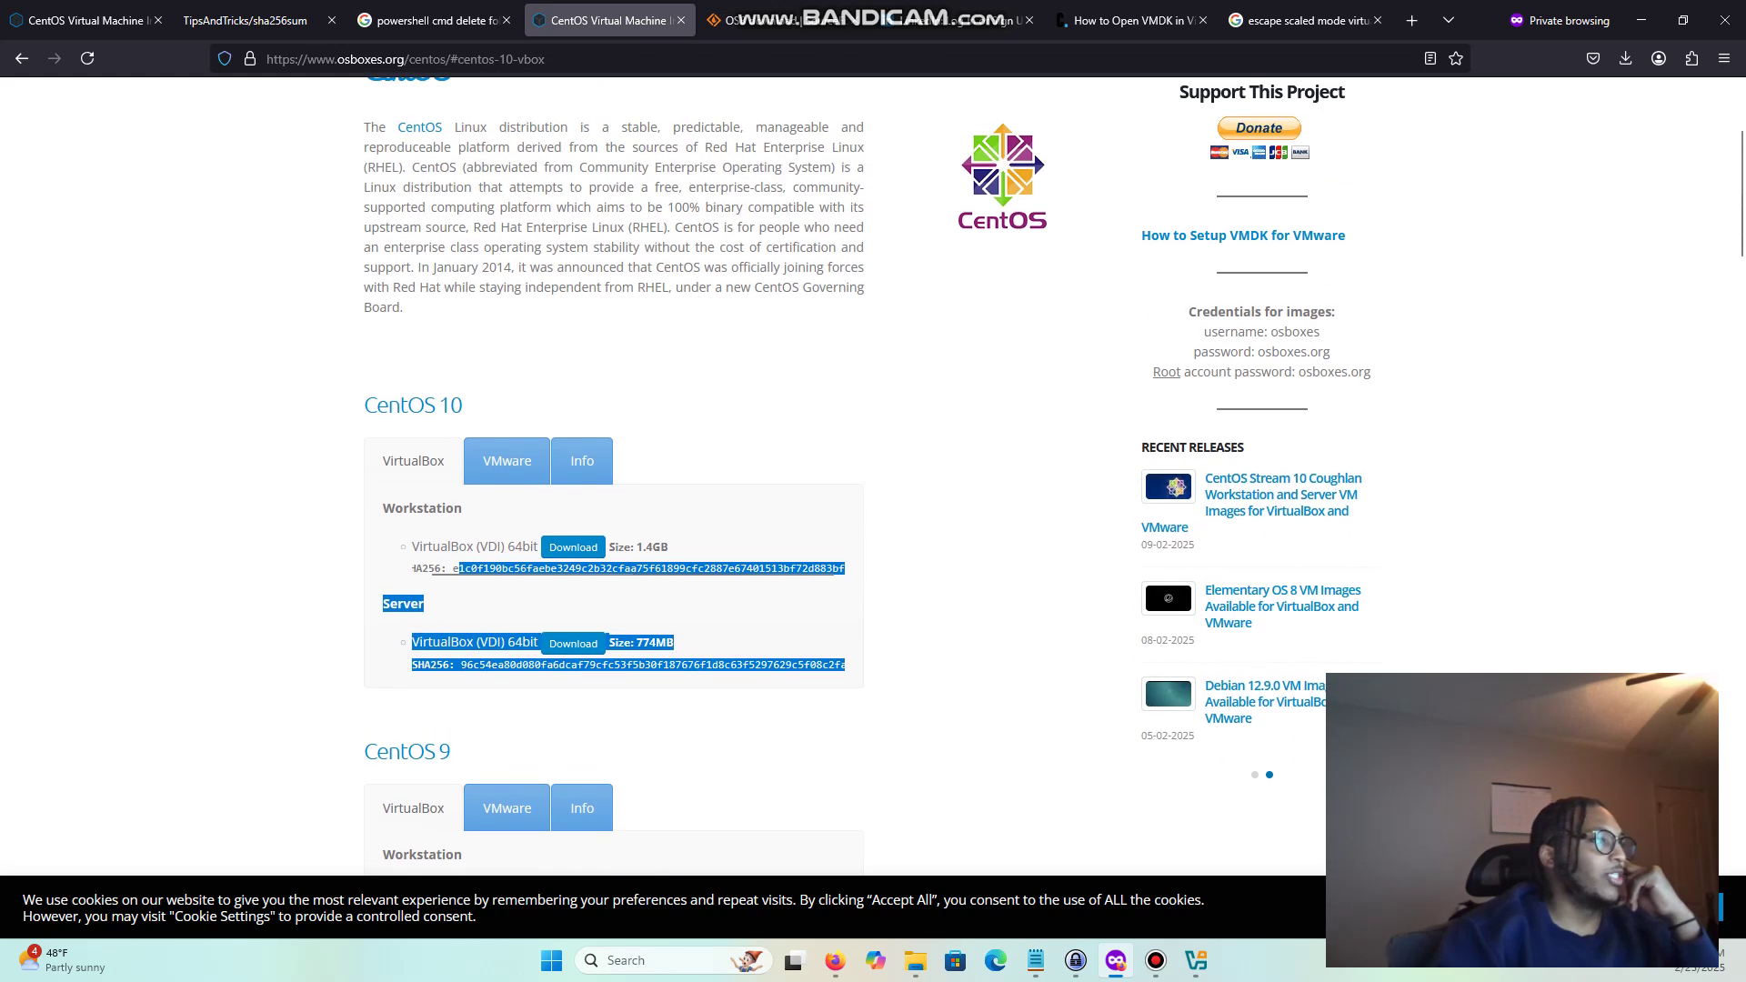
left_click(845, 663)
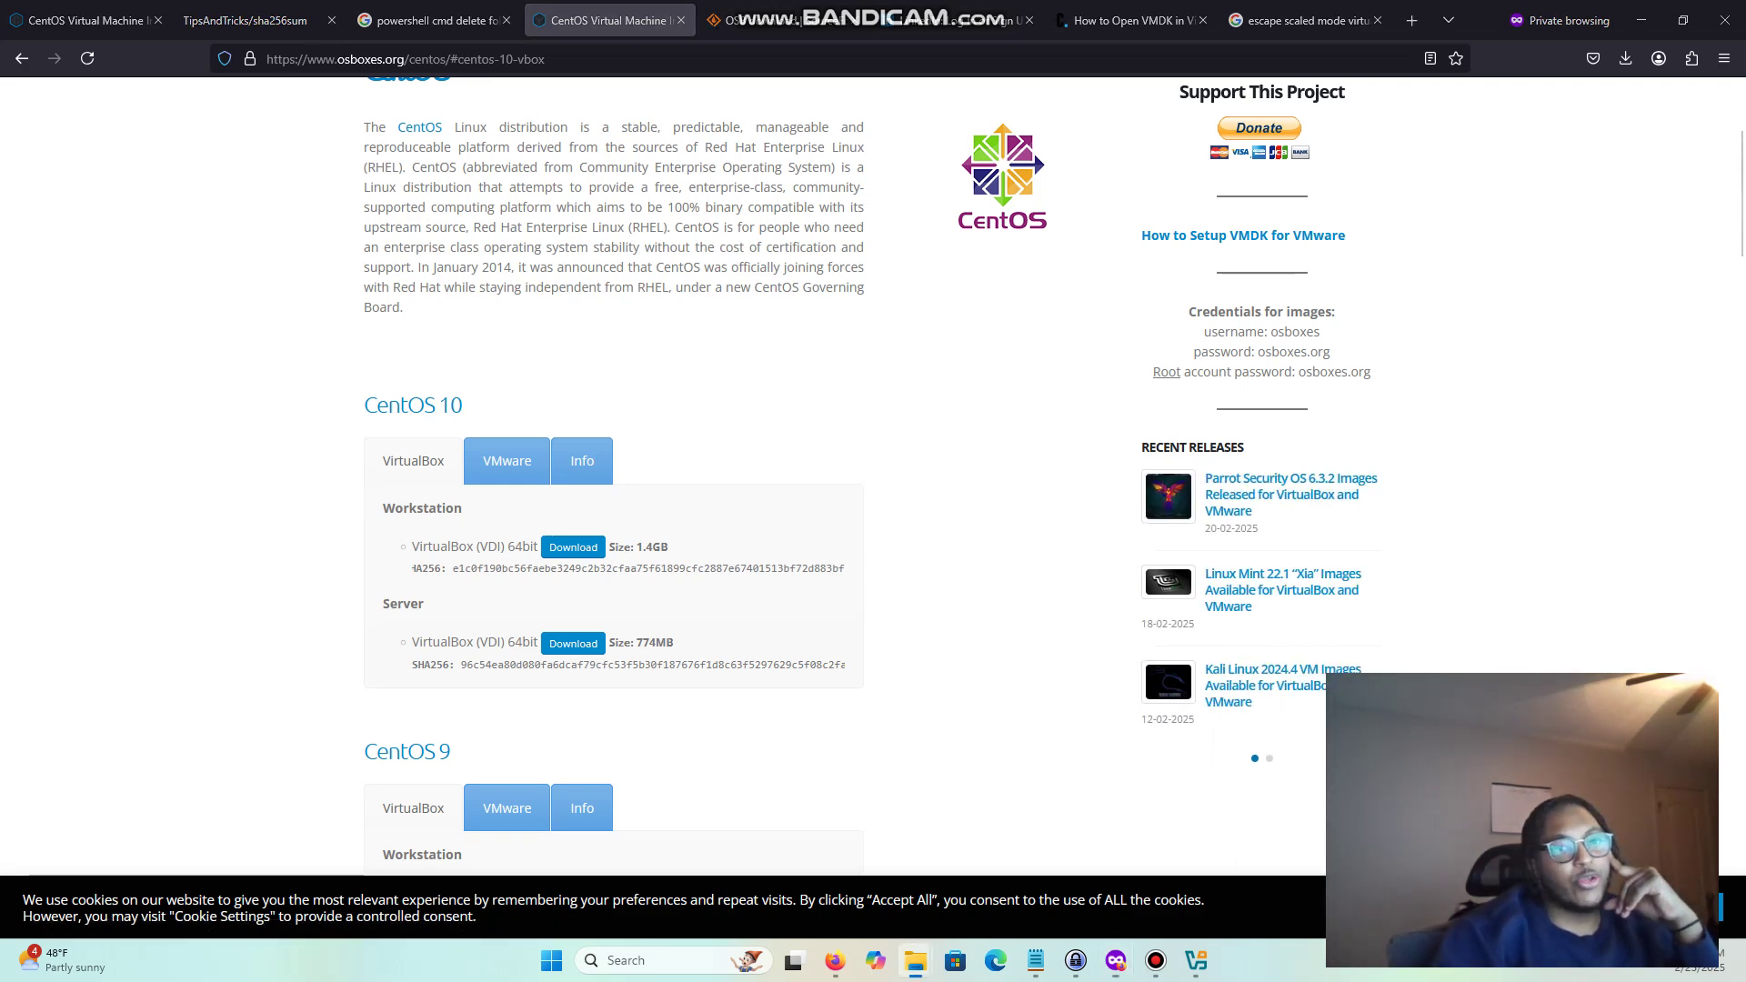
Switch to File Explorer, look inside the nested 64bit folders for the CentOS disk image, and move the window out of the way.
key("alt+Tab")
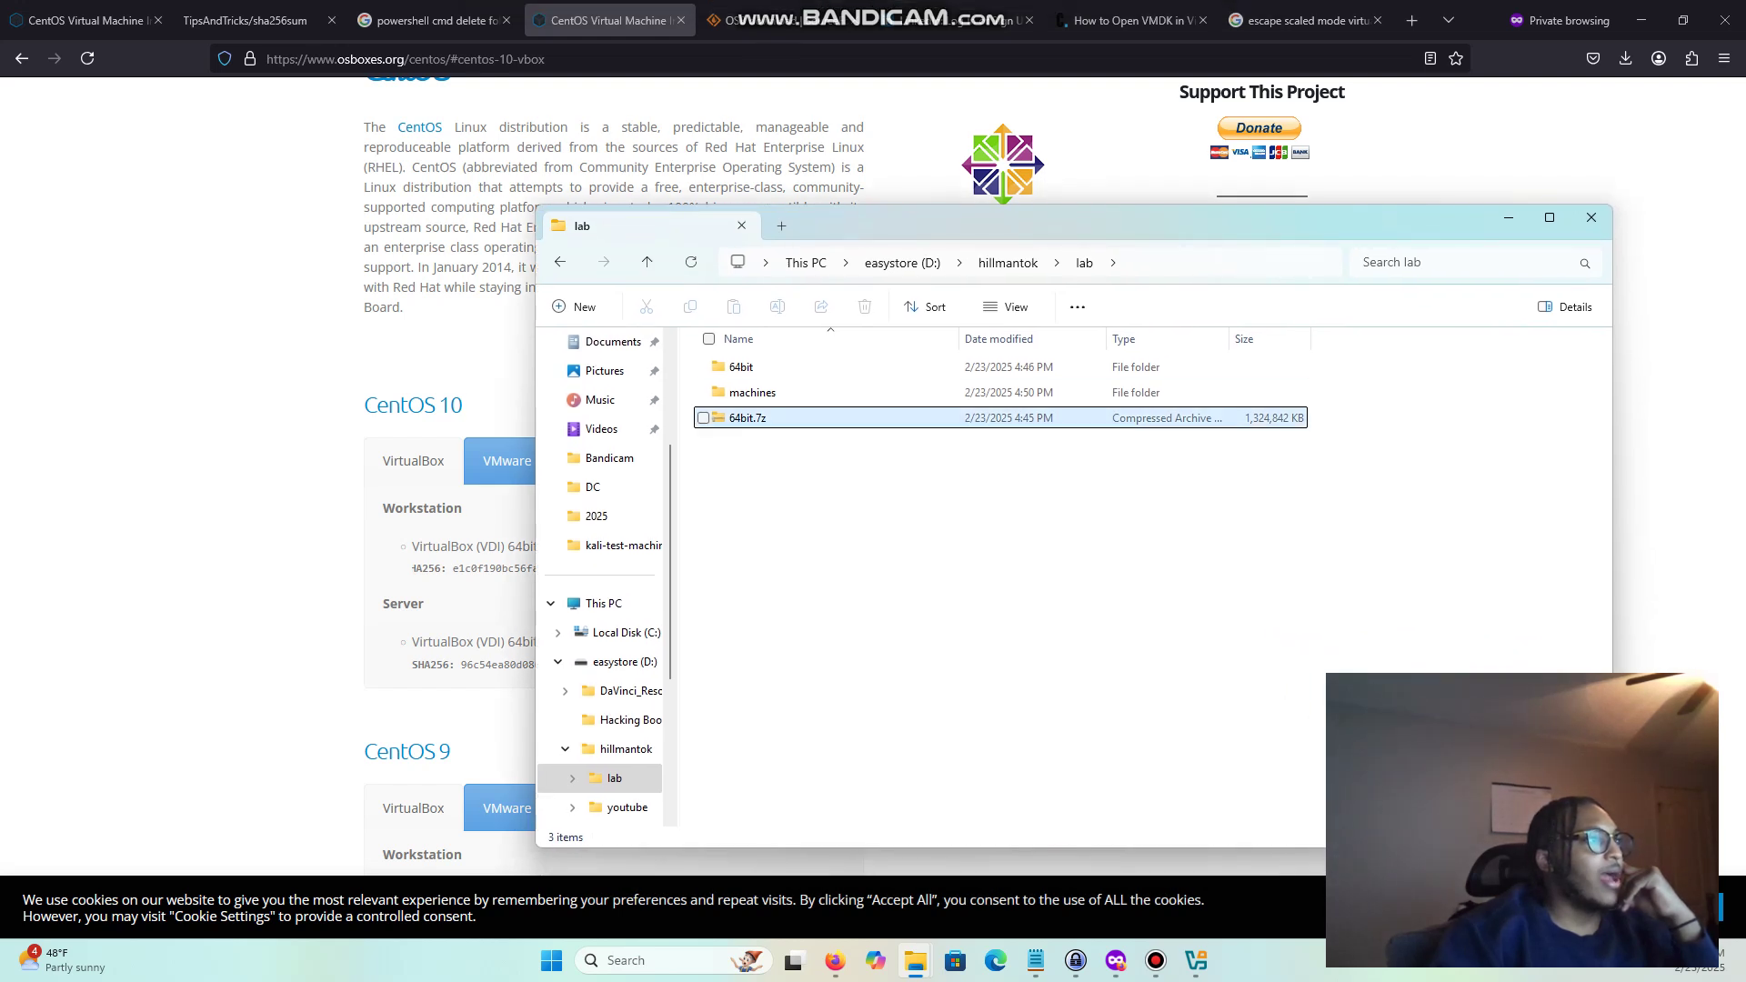
key("Up")
key("Up")
key("Return")
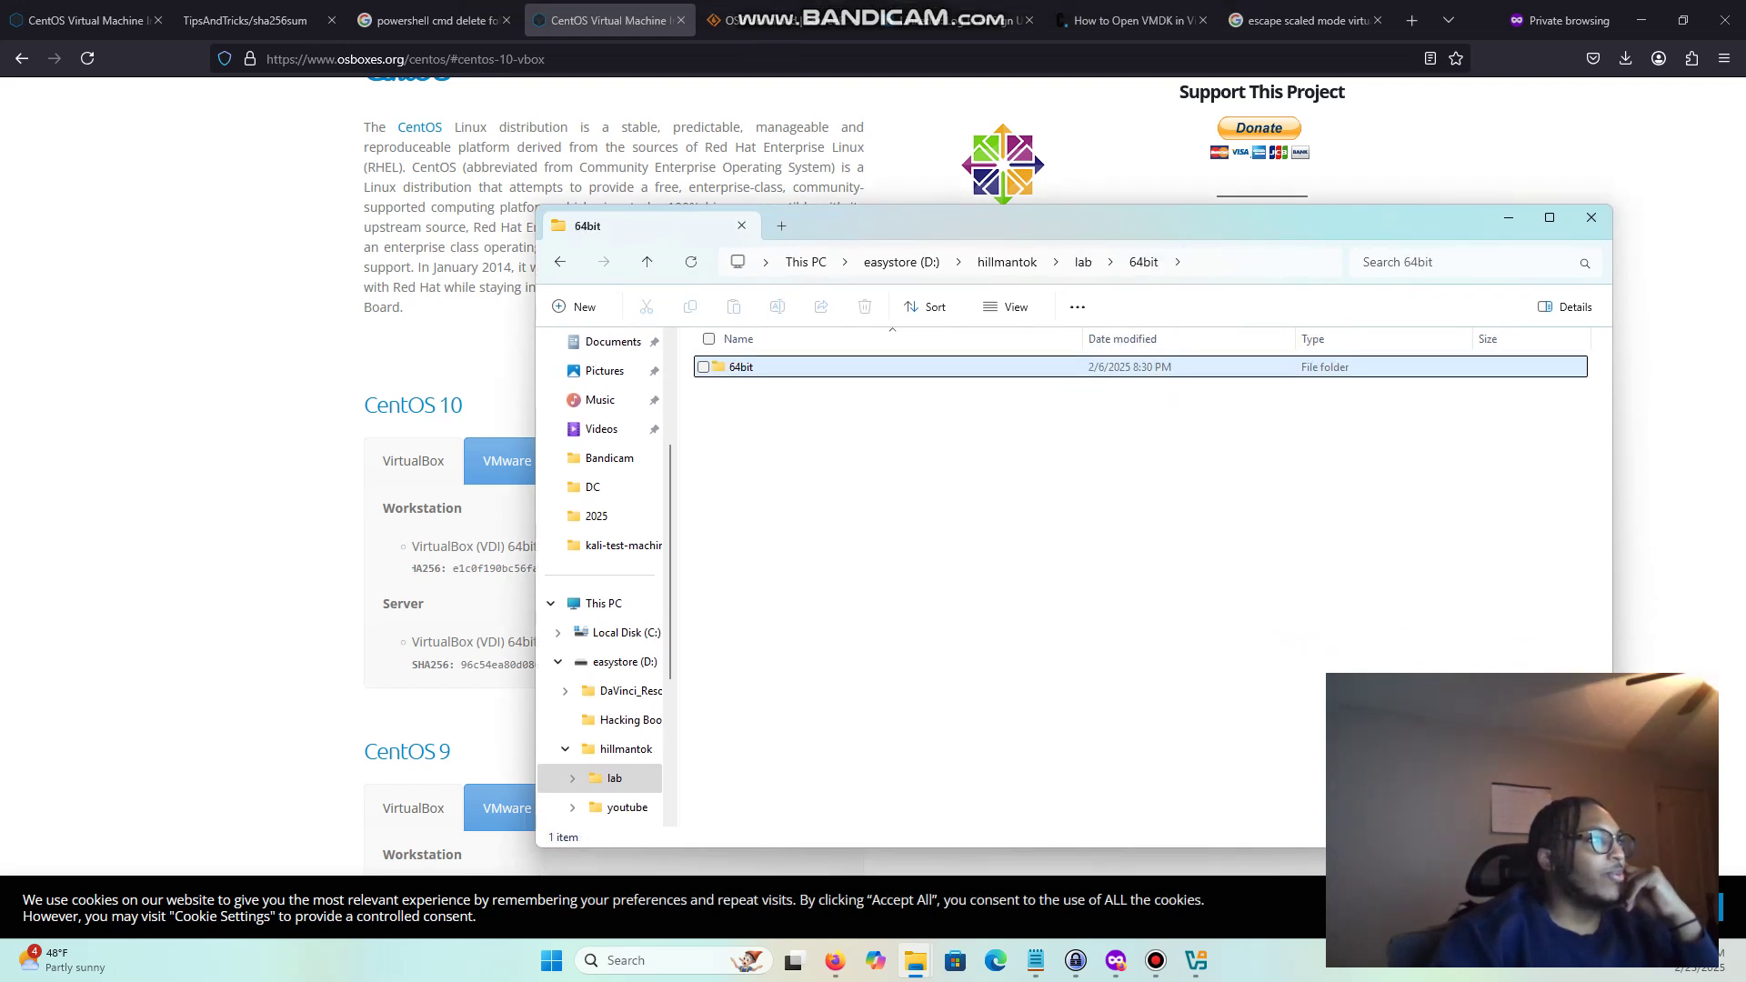
key("Return")
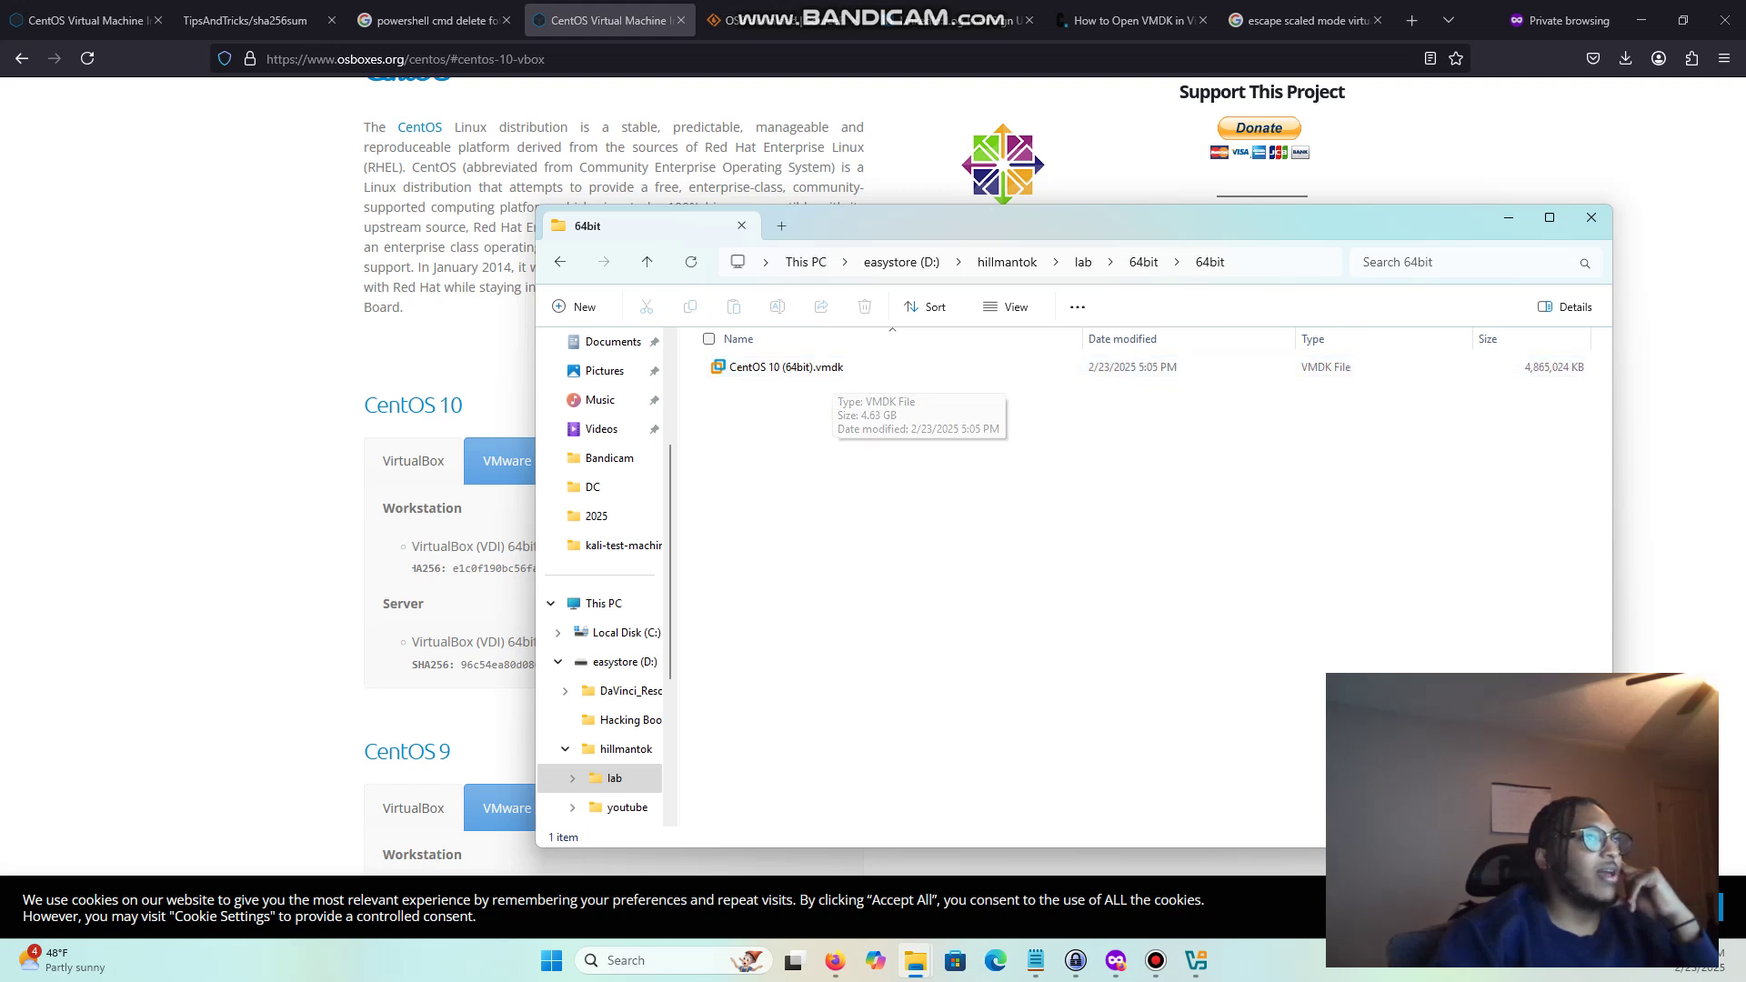
left_click_drag(946, 223, 1745, 400)
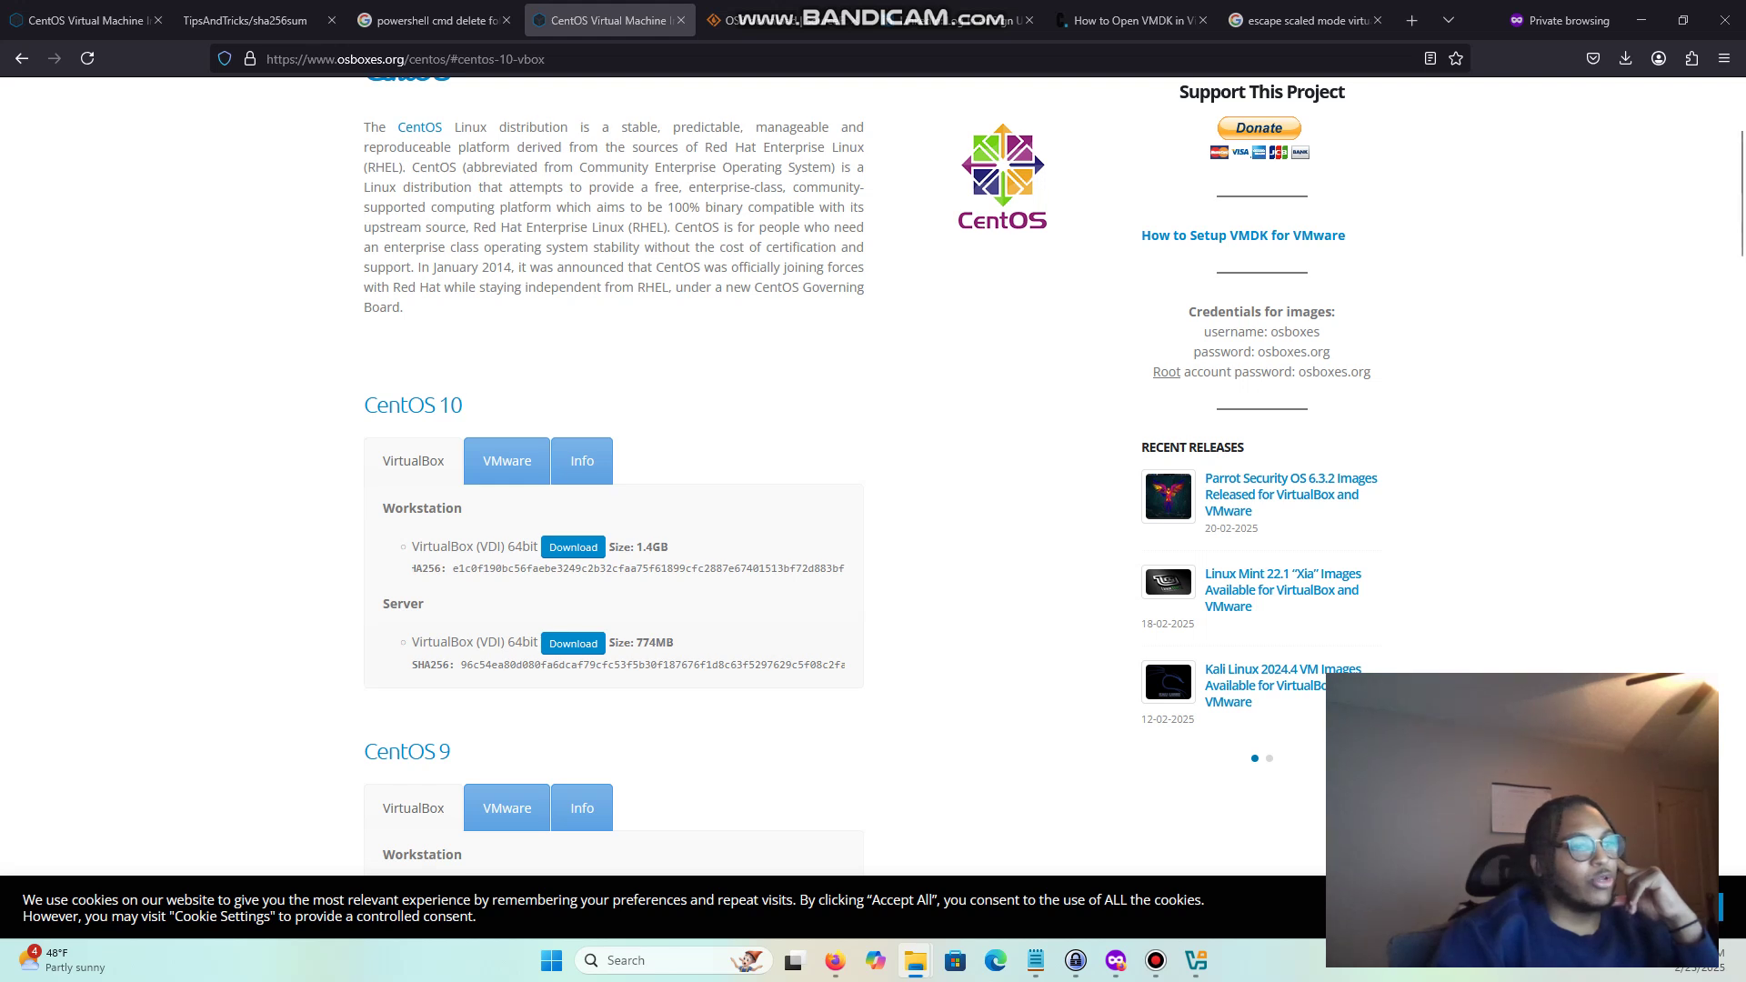
Switch to VirtualBox Manager and begin a new virtual machine named hillmanTokCentos.
key("alt+Tab")
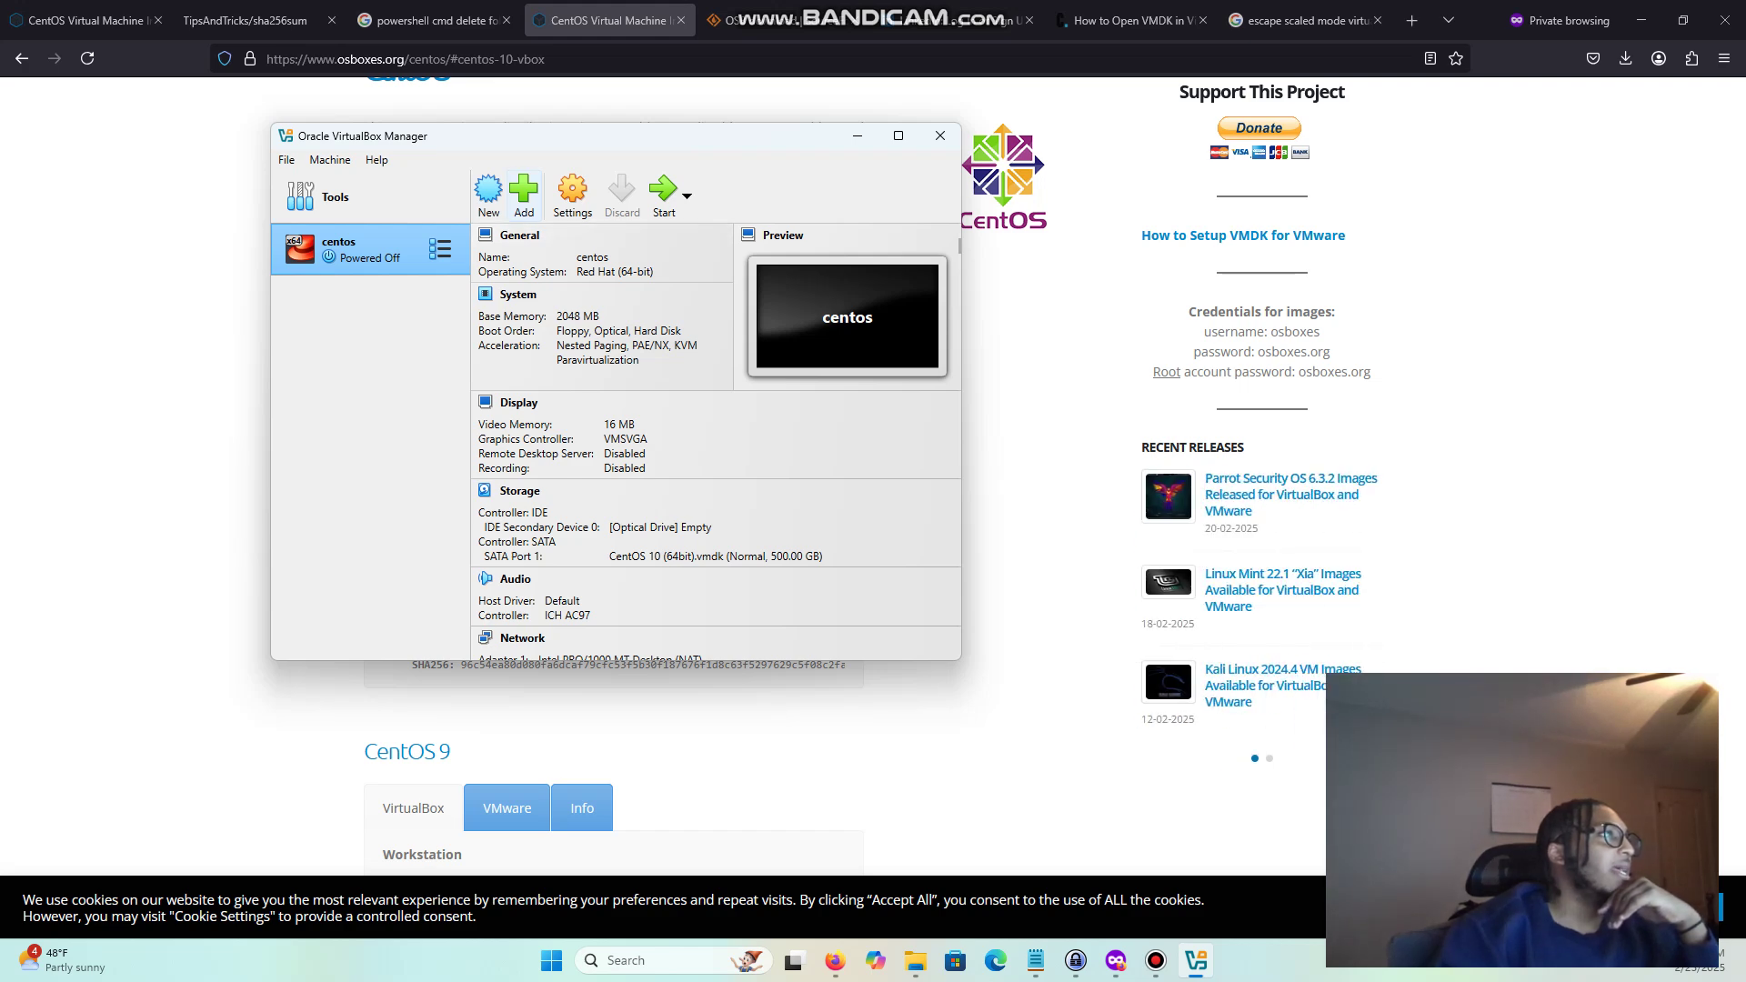
left_click(523, 196)
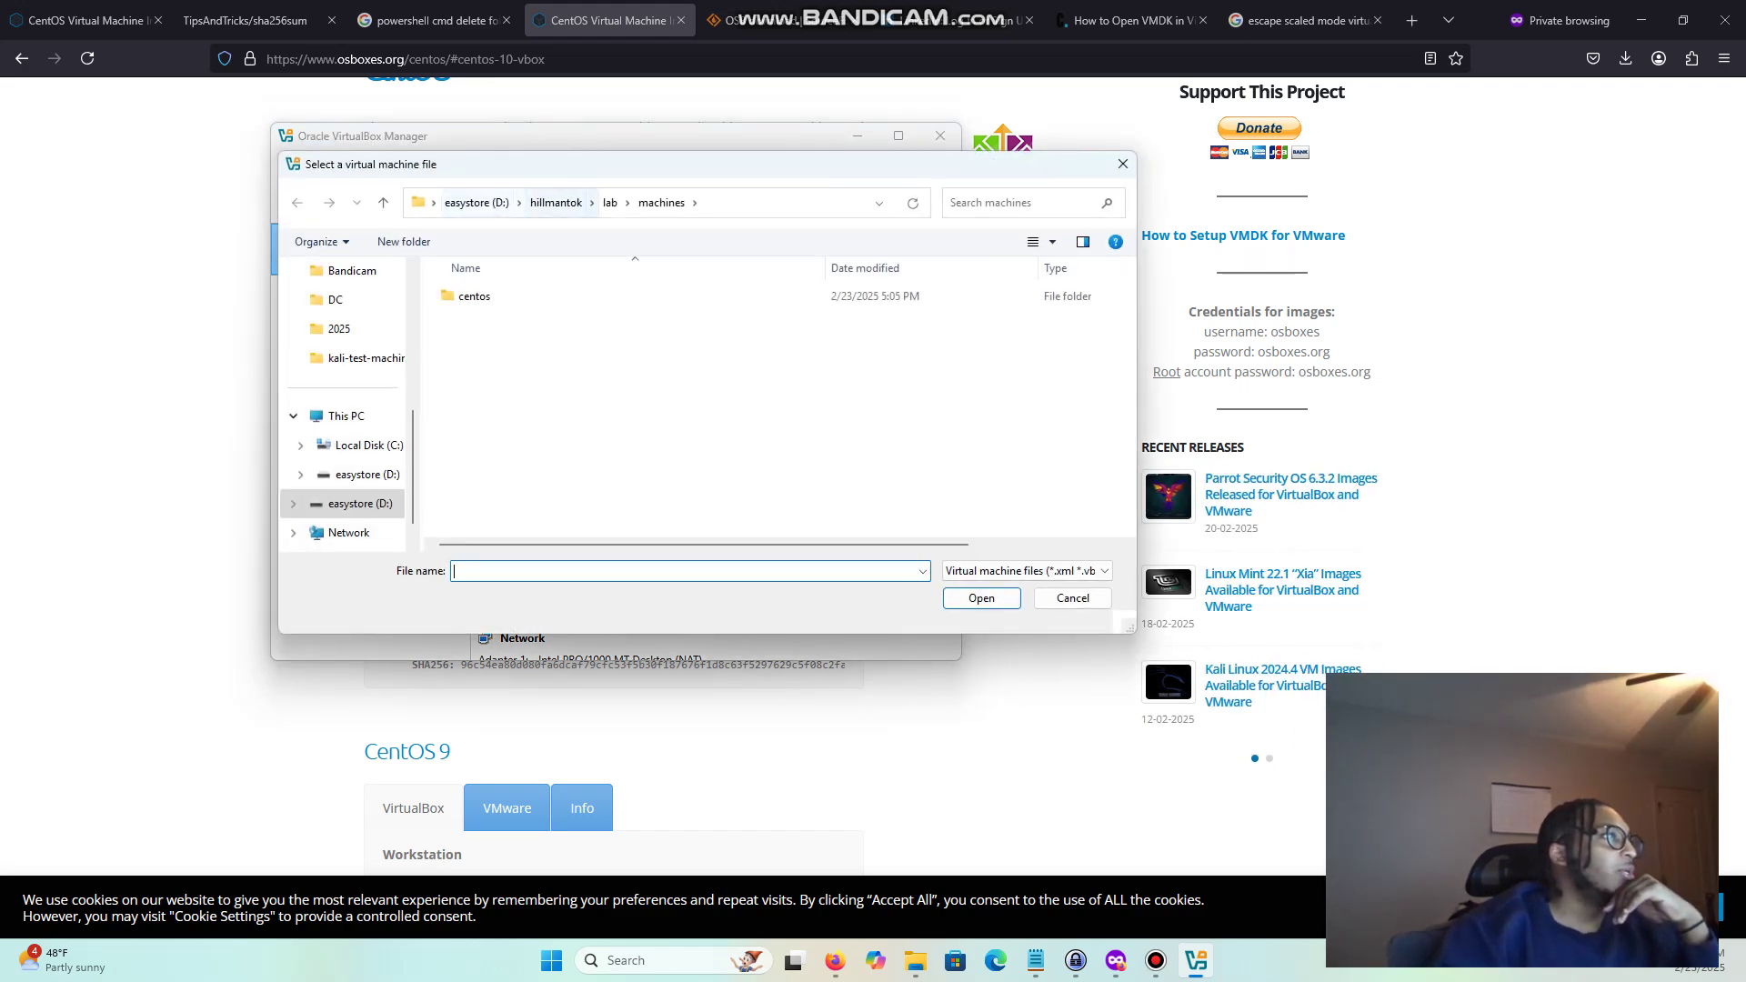
left_click(1123, 164)
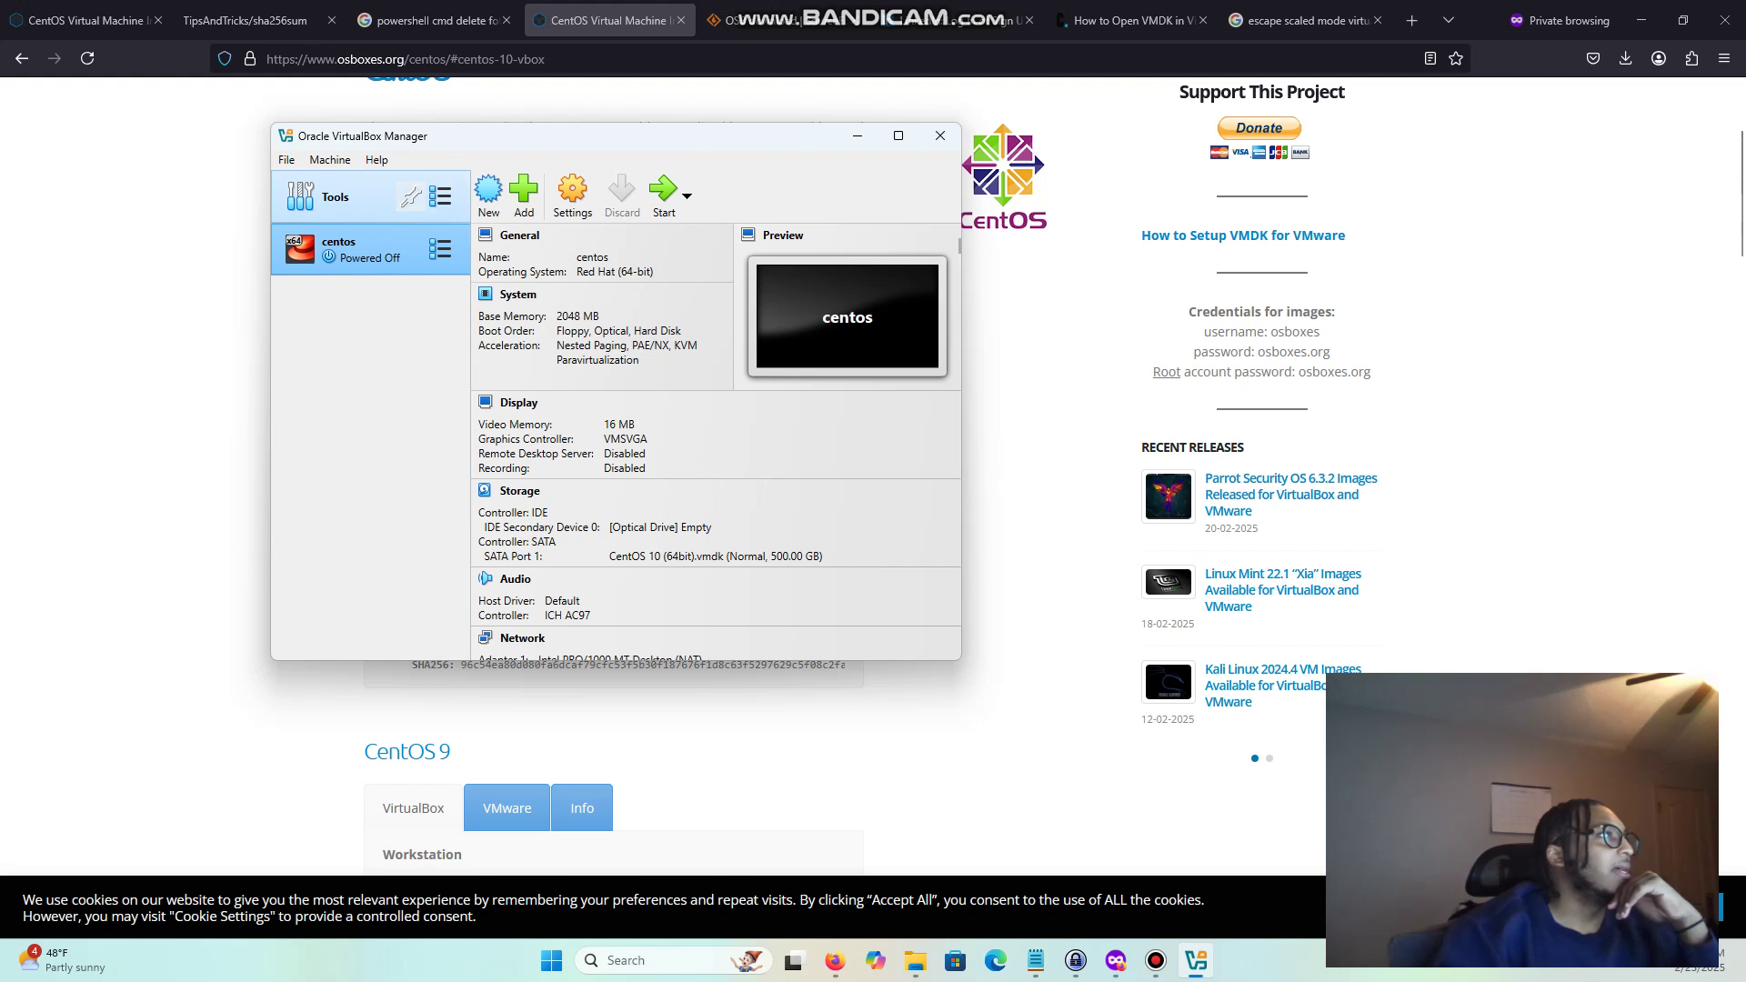
left_click(287, 160)
key("Right")
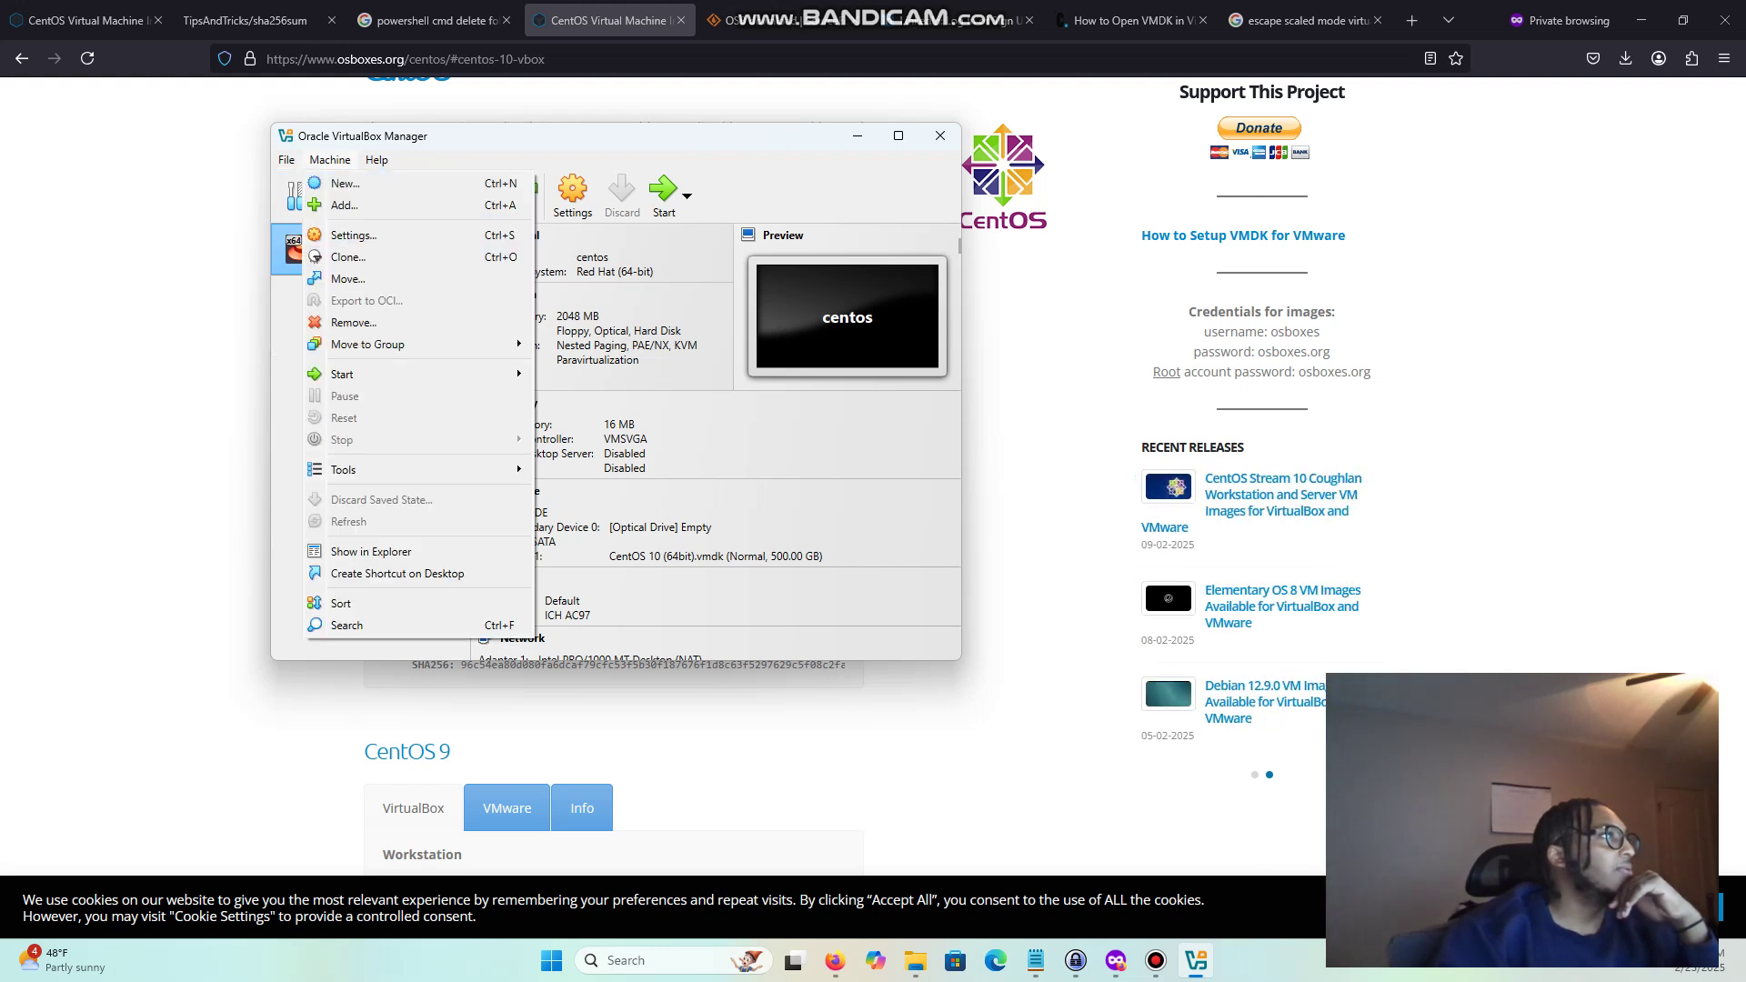
key("Return")
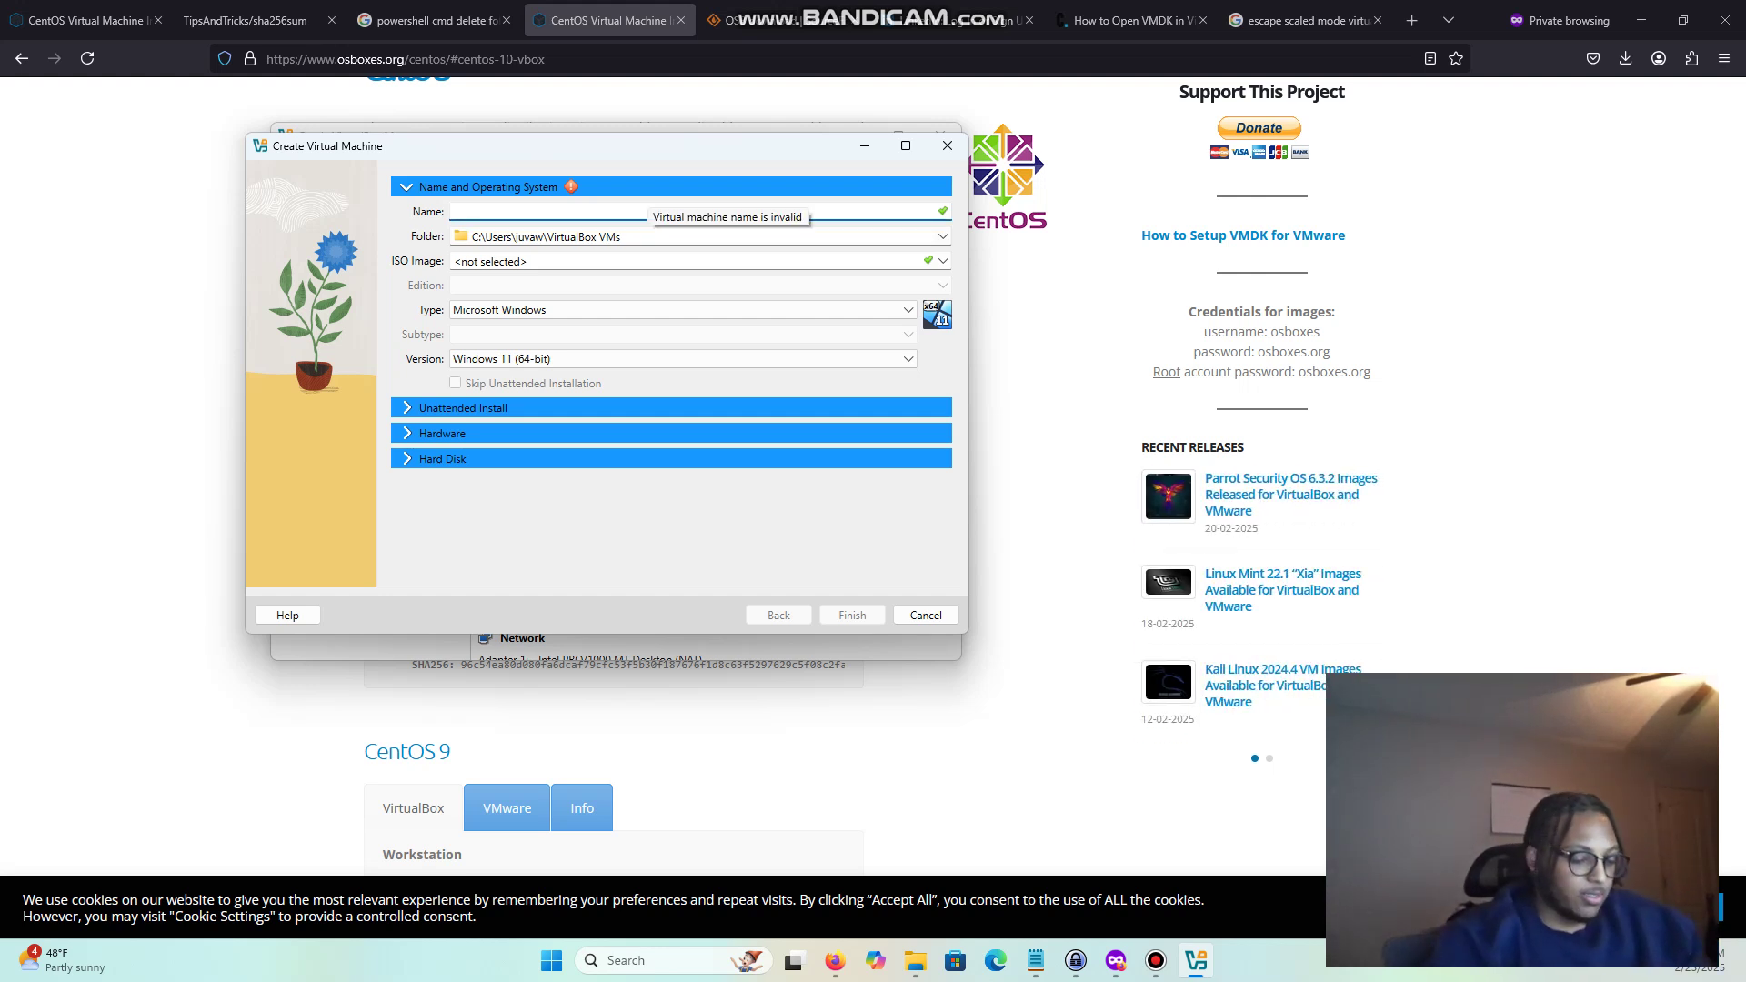
type("hillmanTo")
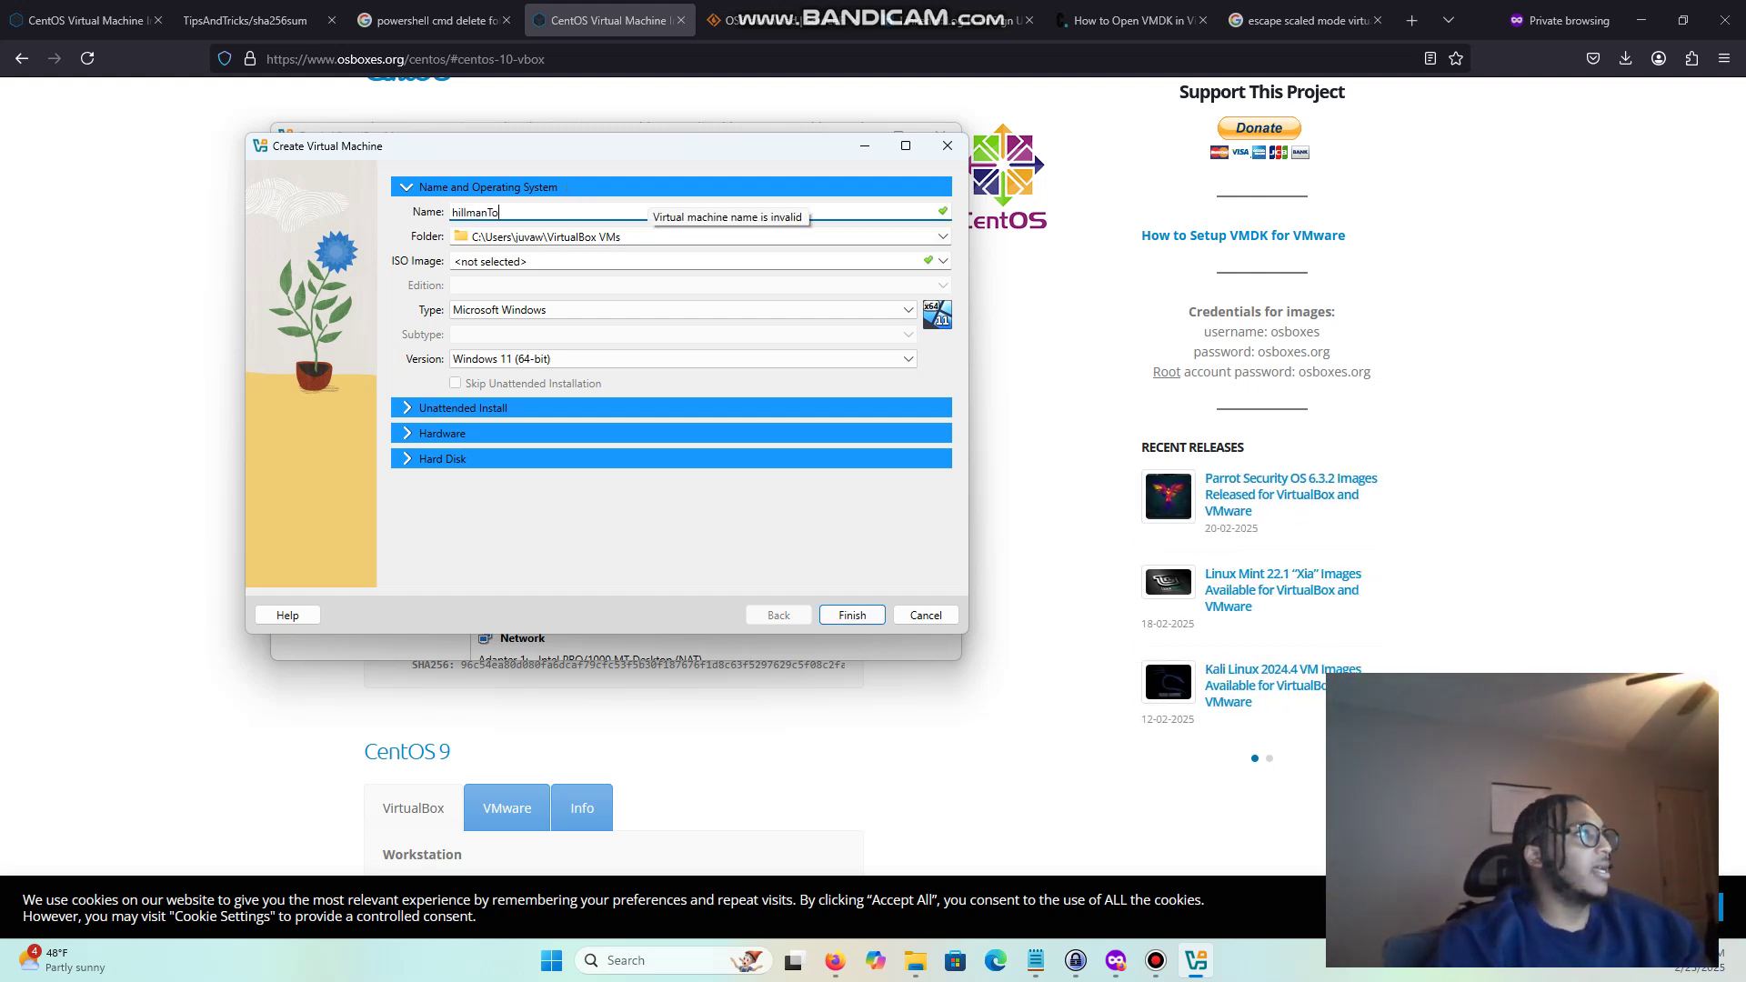
type("kCentos")
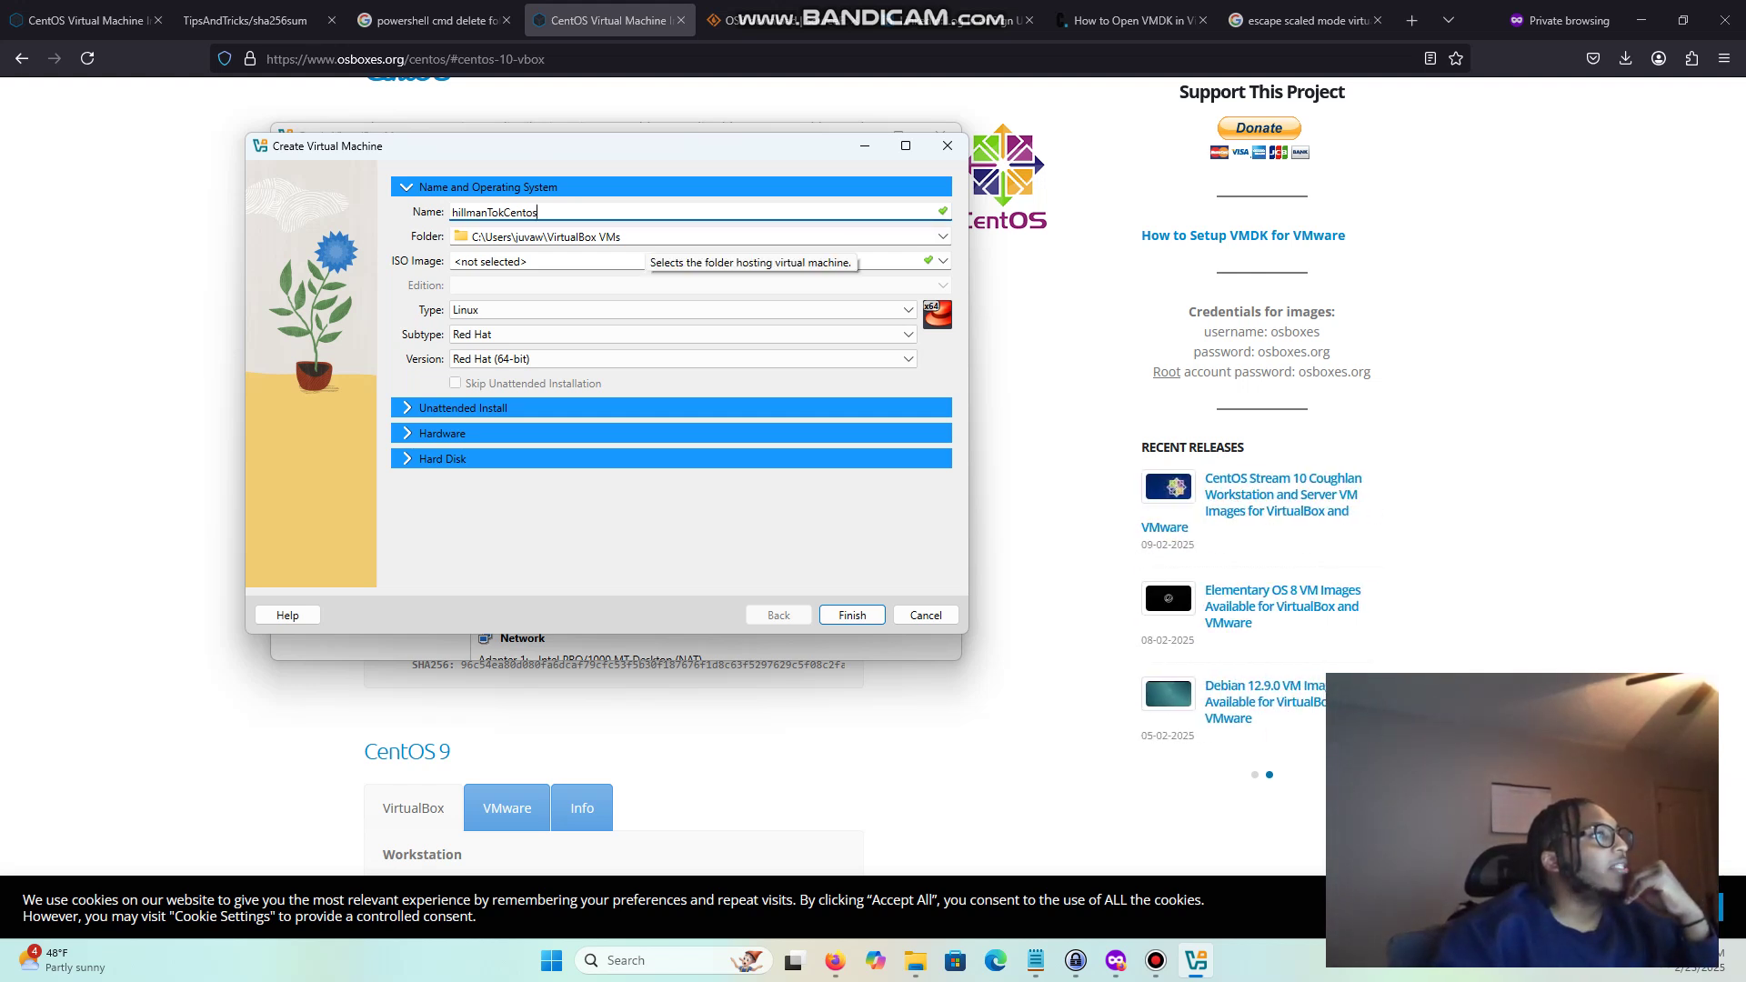
Set the machine folder to D:\hillmantok\lab\machines and finish creating the virtual machine.
left_click(943, 237)
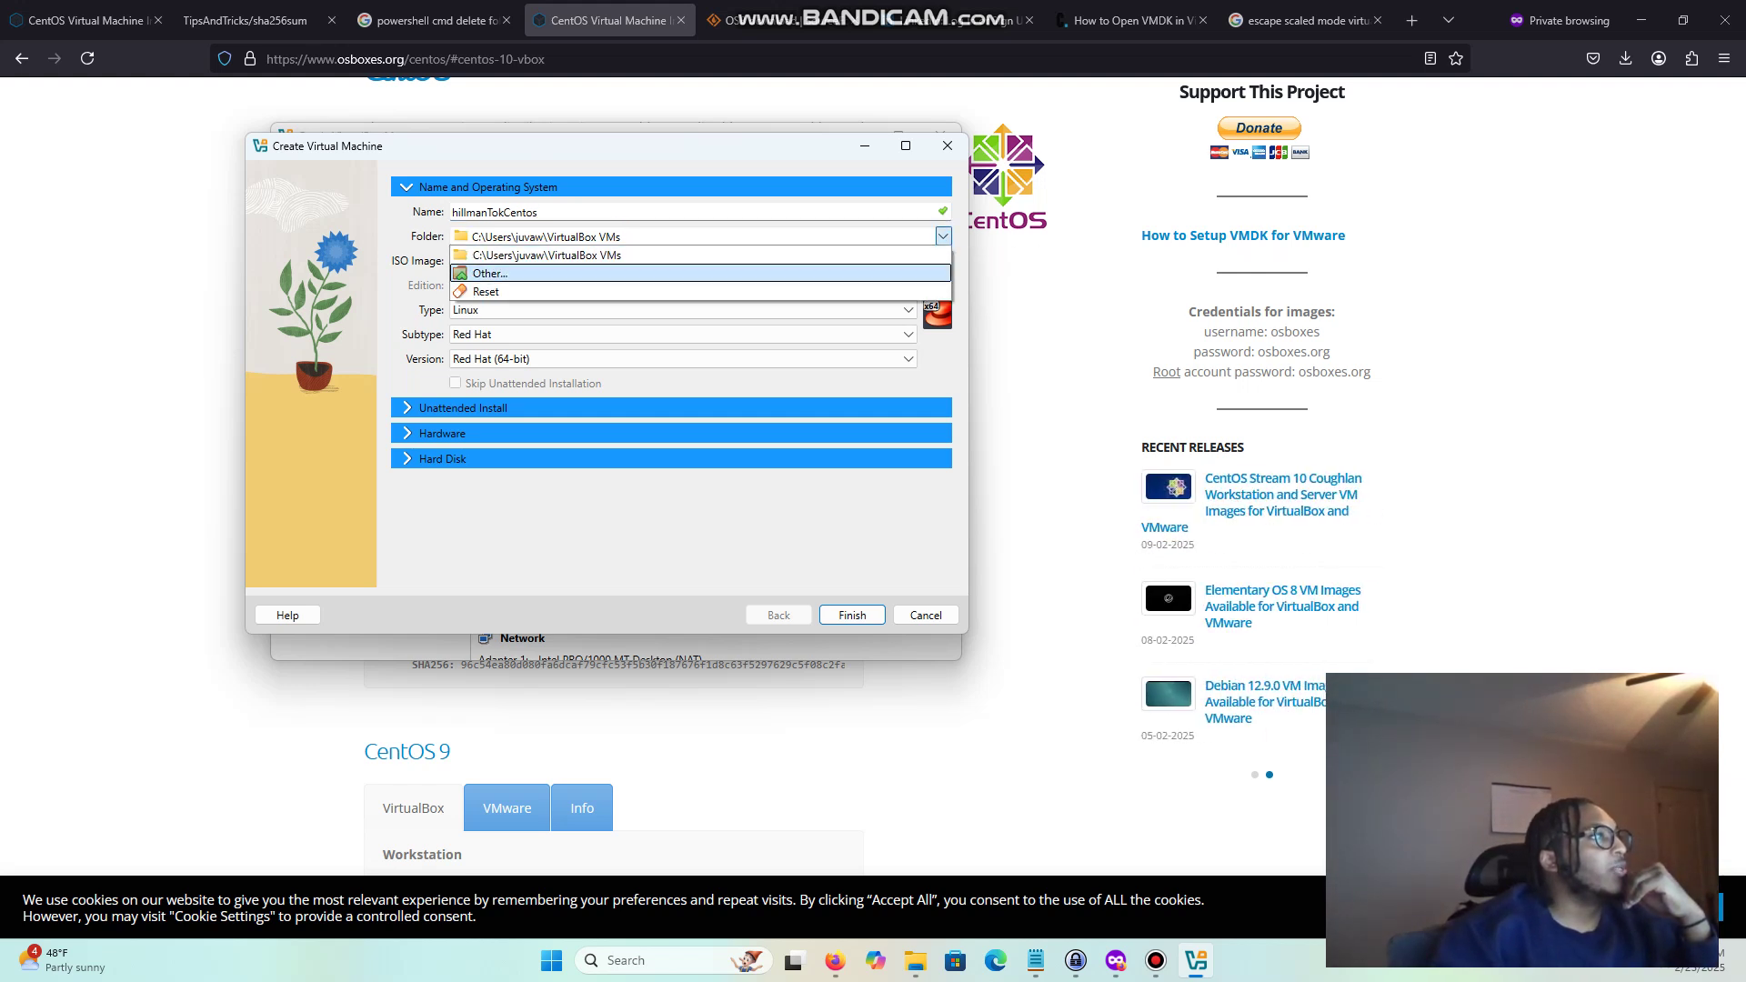
left_click(490, 273)
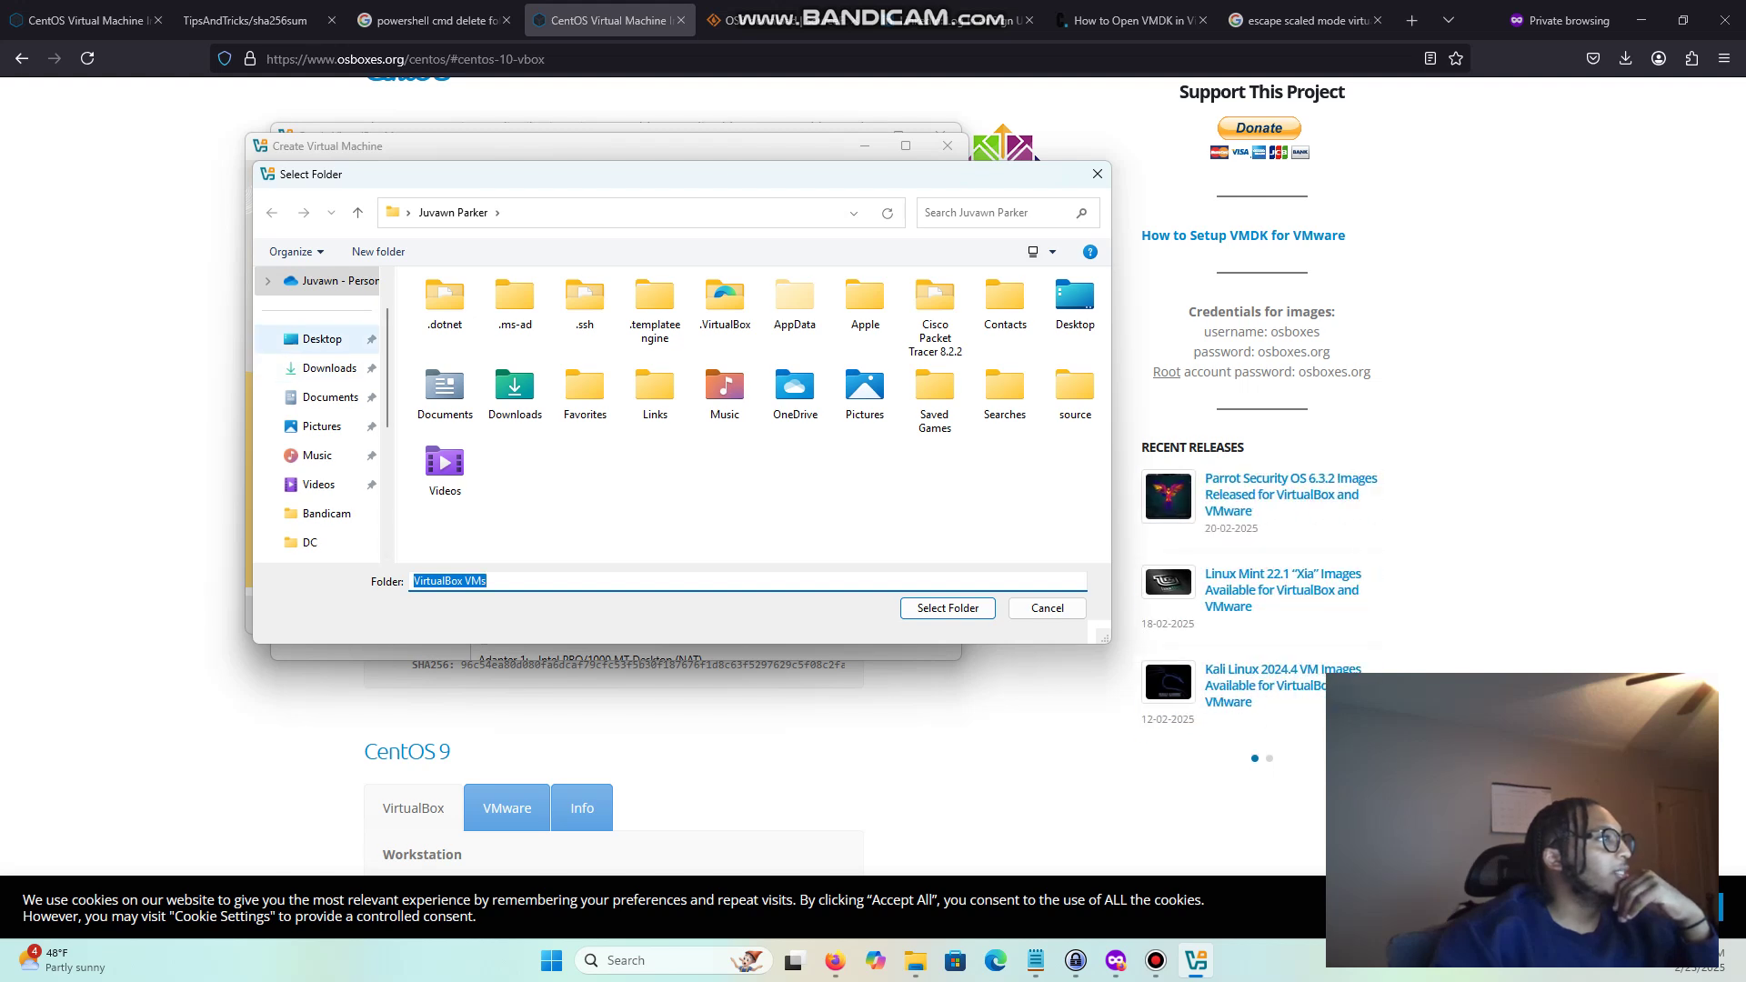
scroll(329, 482, "down", 3)
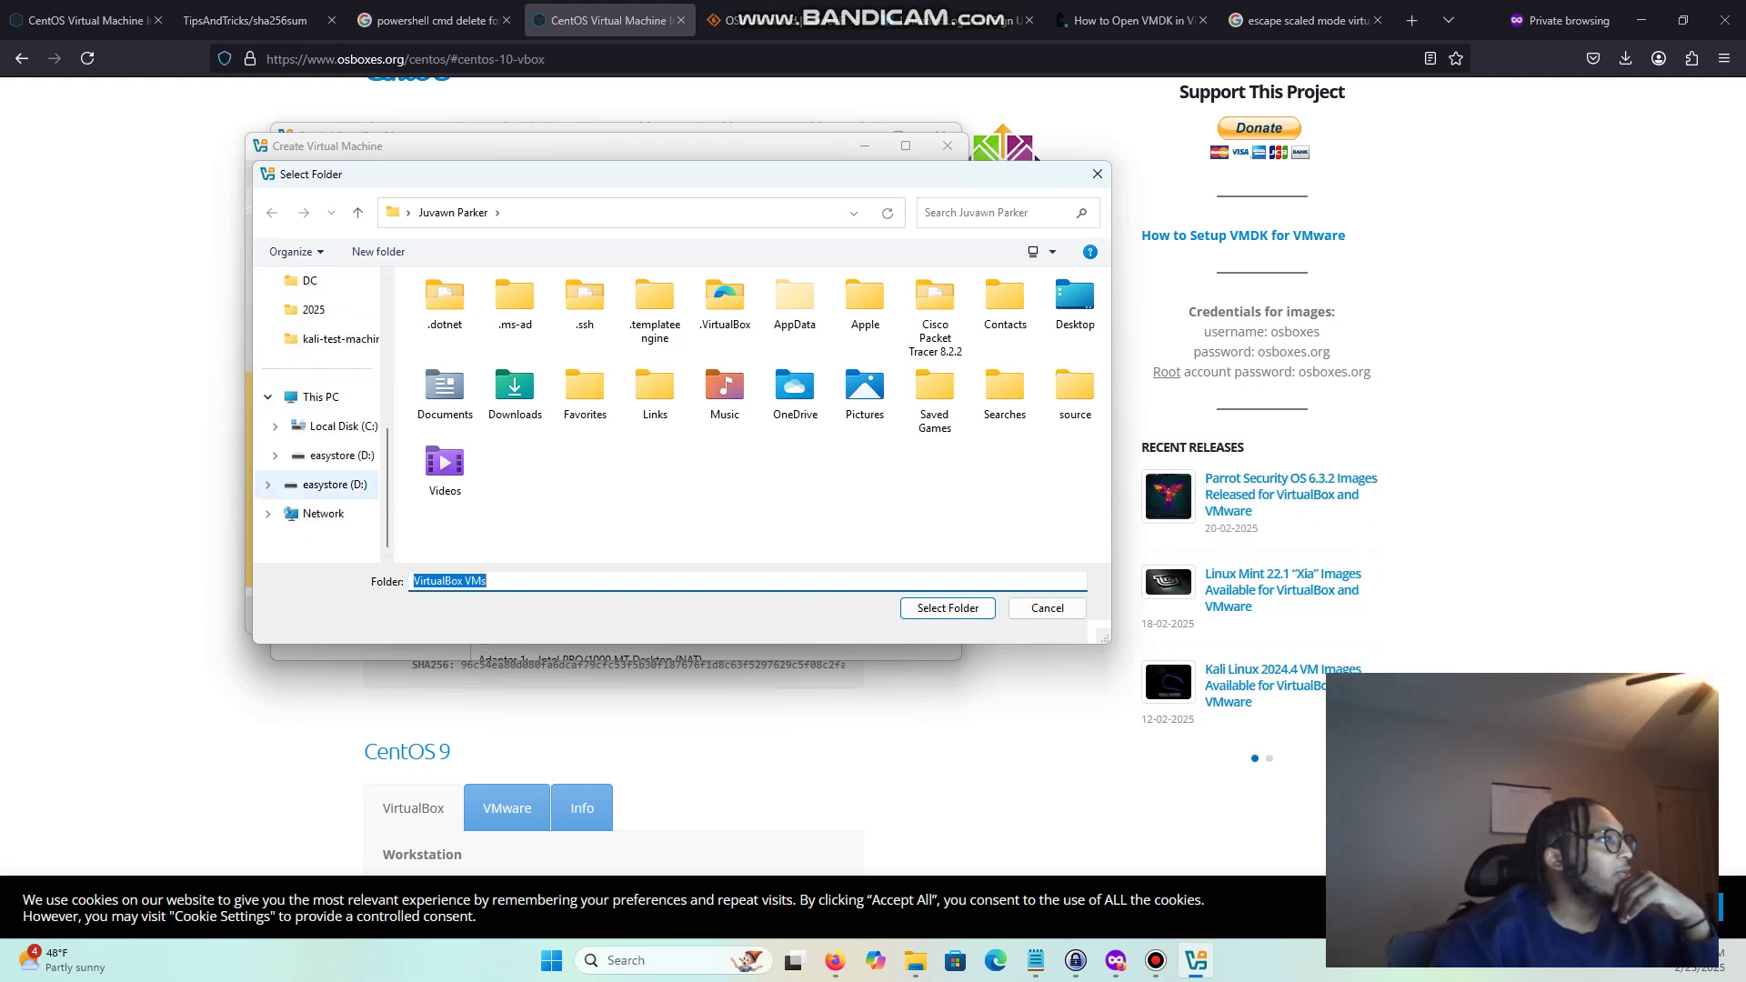
left_click(336, 455)
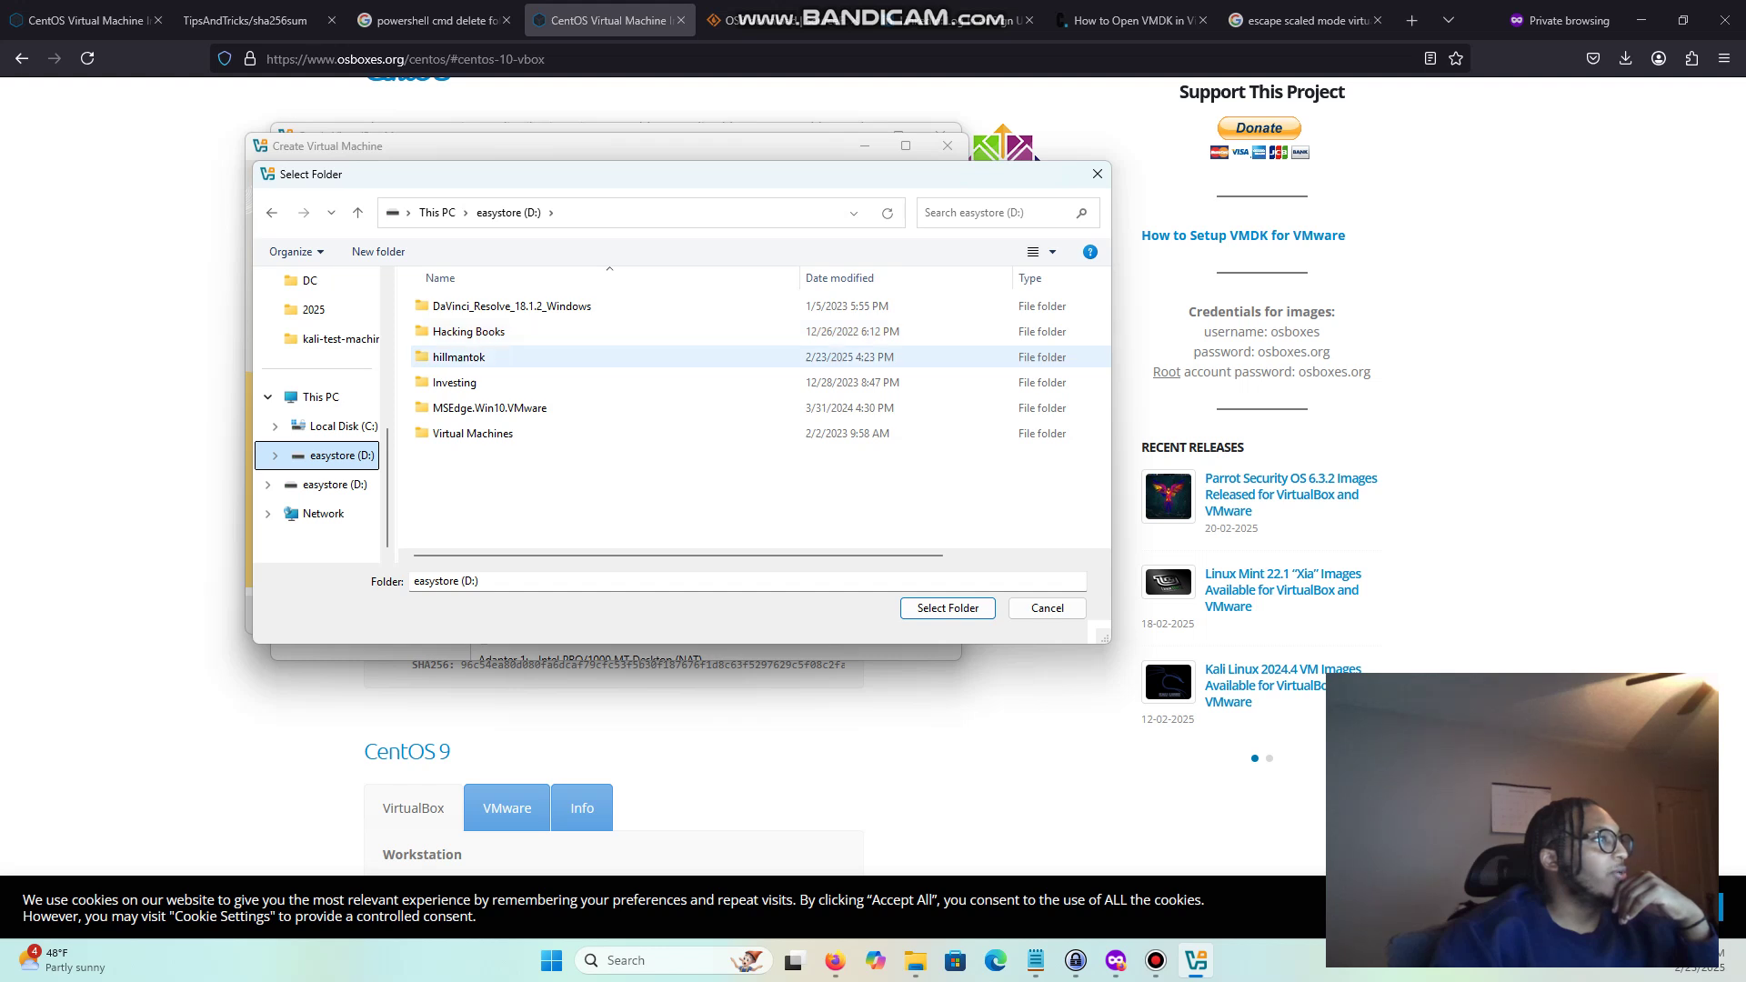
double_click(458, 356)
double_click(455, 307)
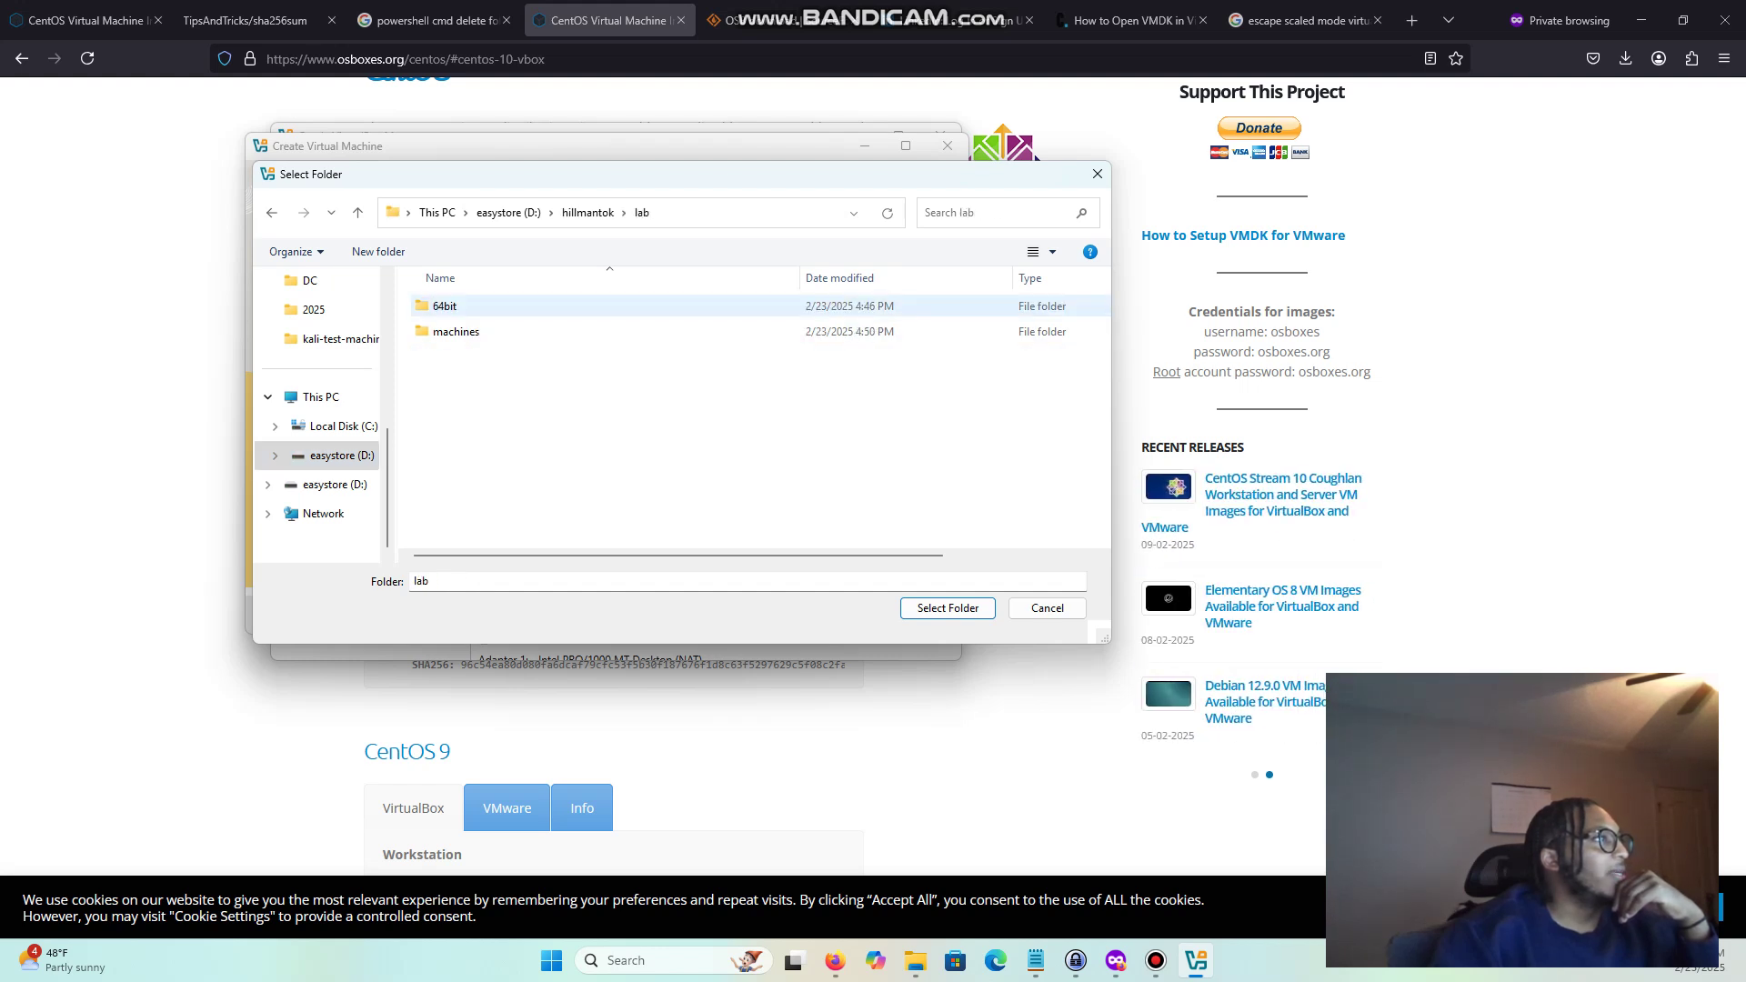
left_click(456, 332)
left_click(948, 608)
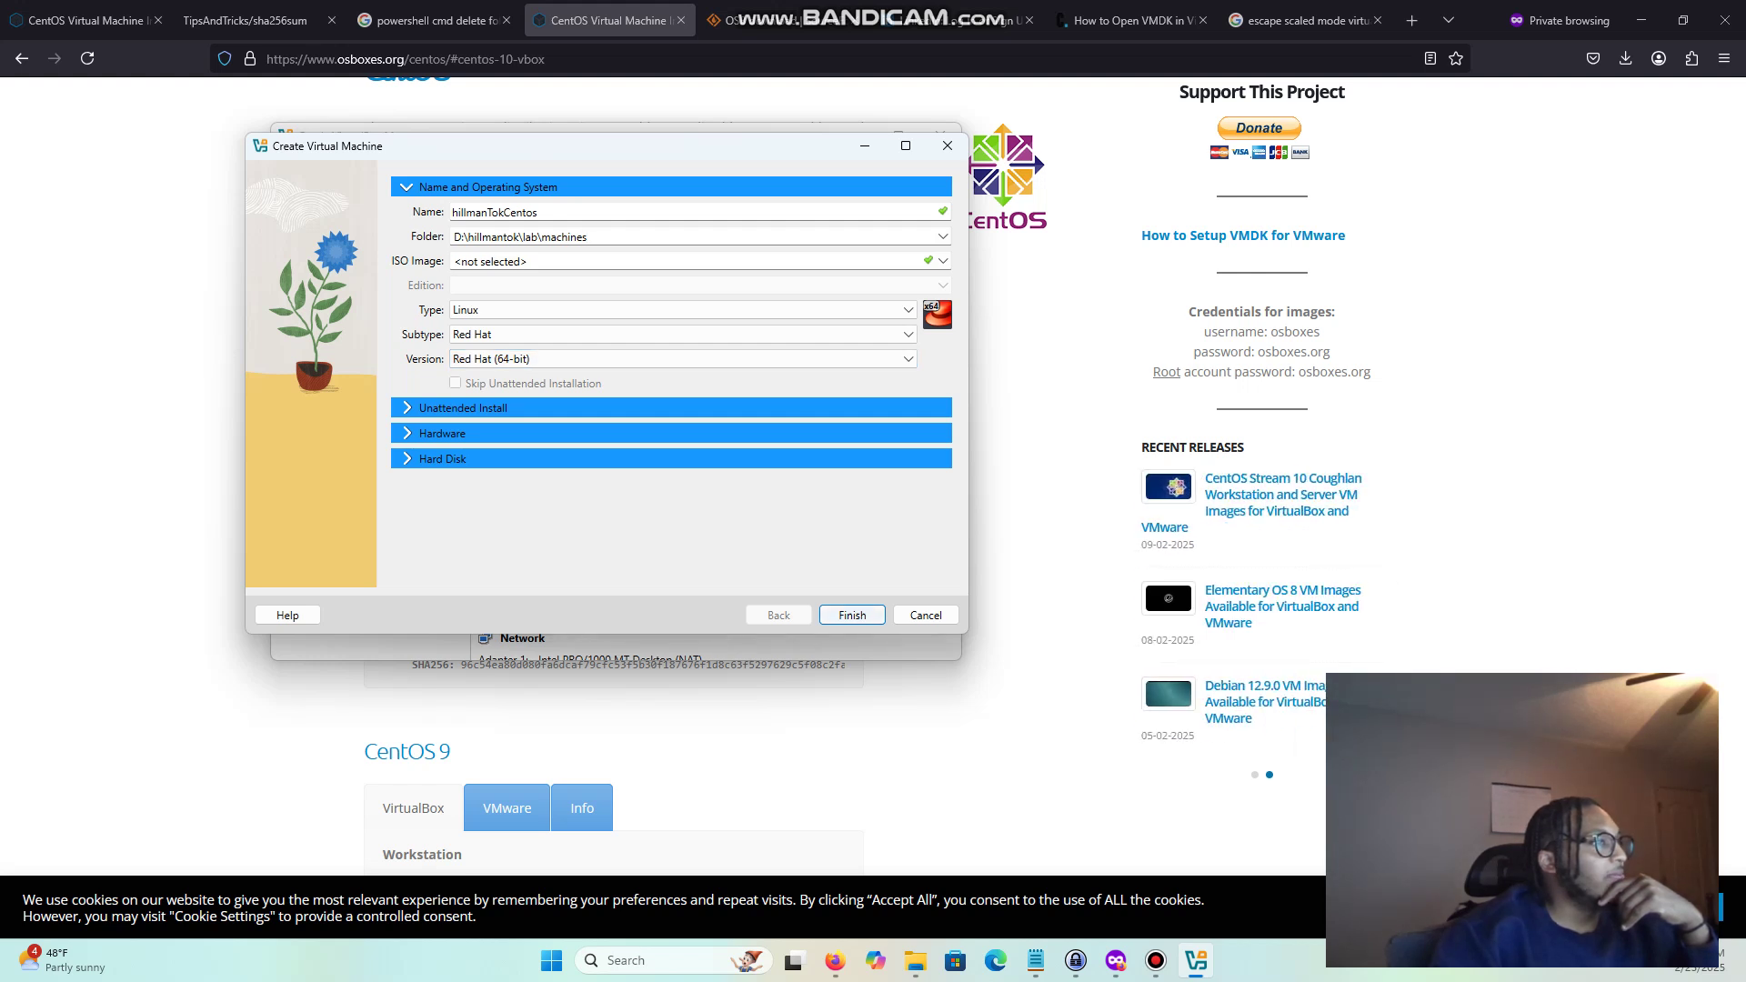
key("Return")
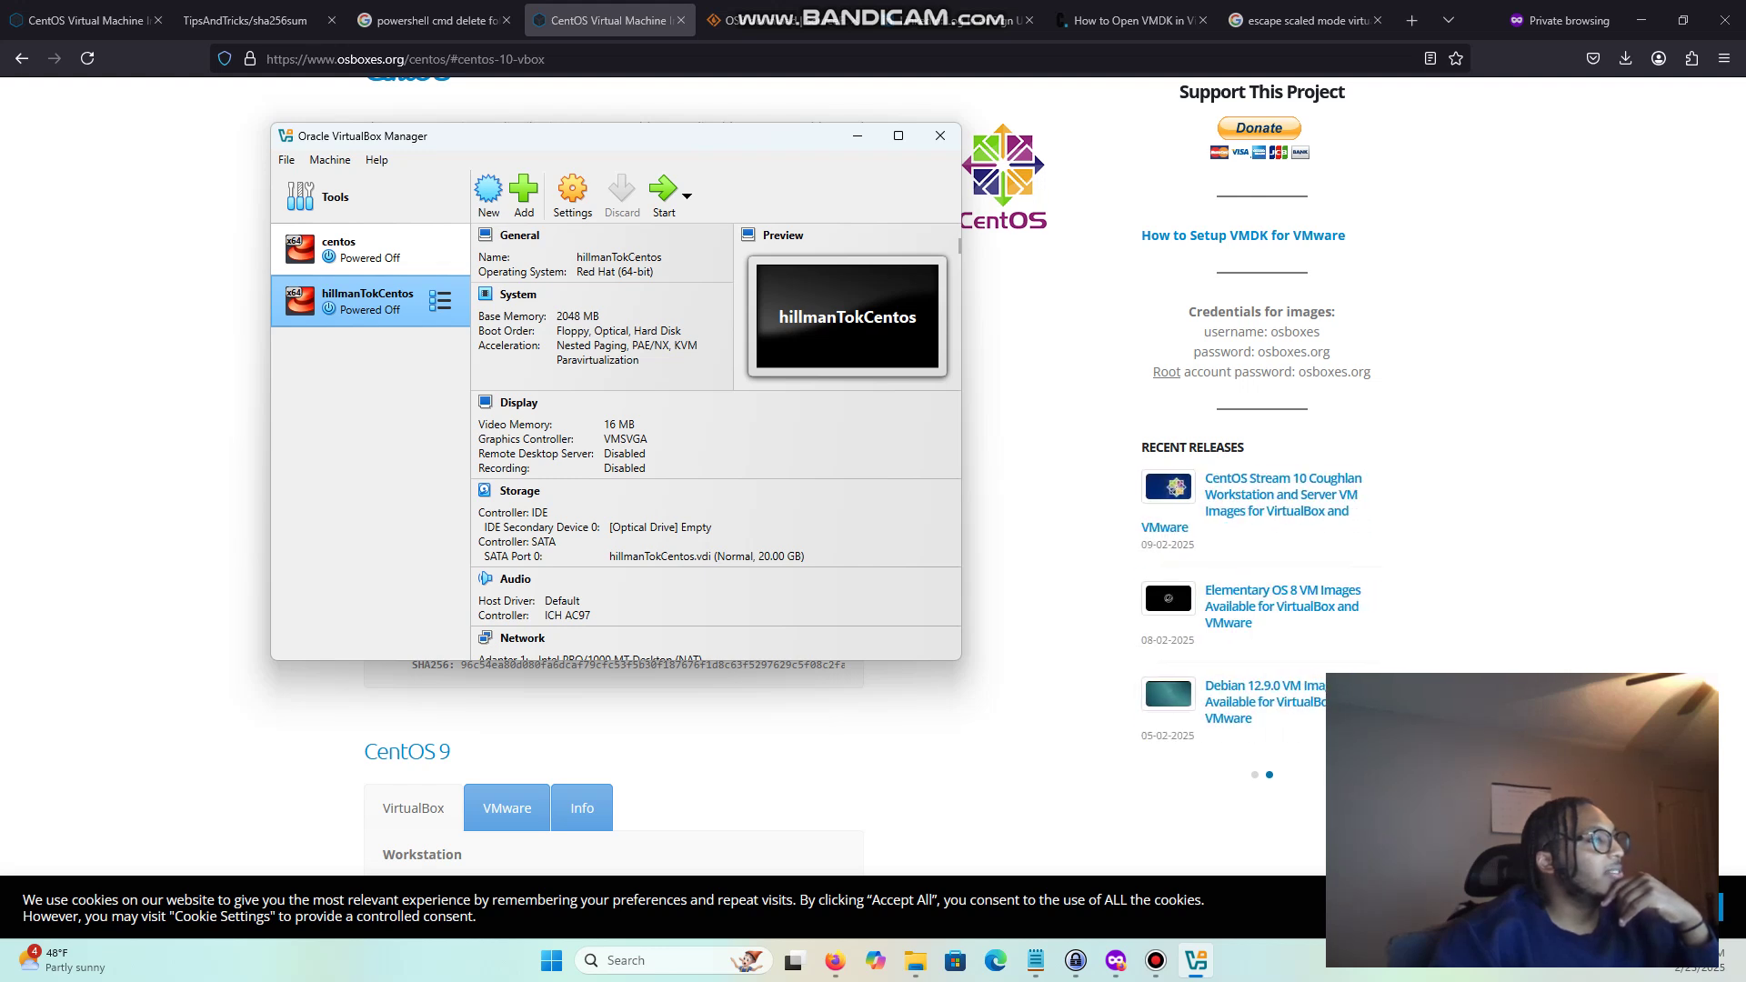
Remove the hillmanTokCentos.vdi disk attachment from the SATA controller in the hillmanTokCentos machine's storage settings.
left_click(355, 250)
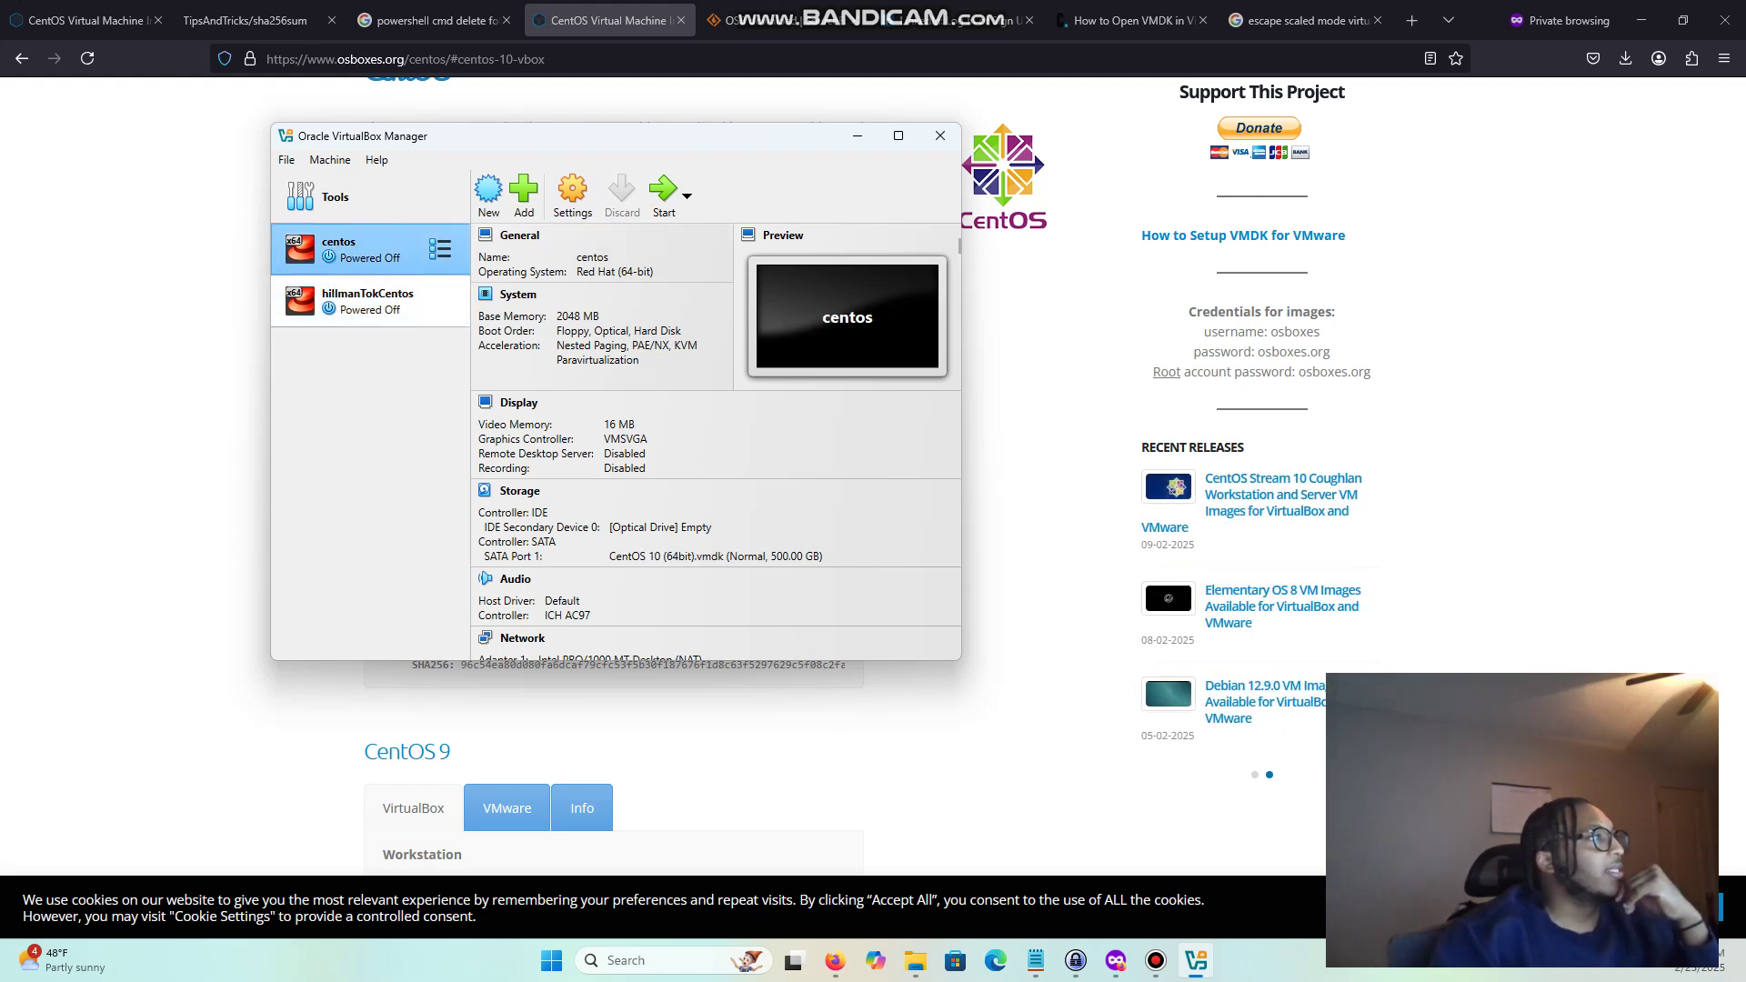
left_click(354, 301)
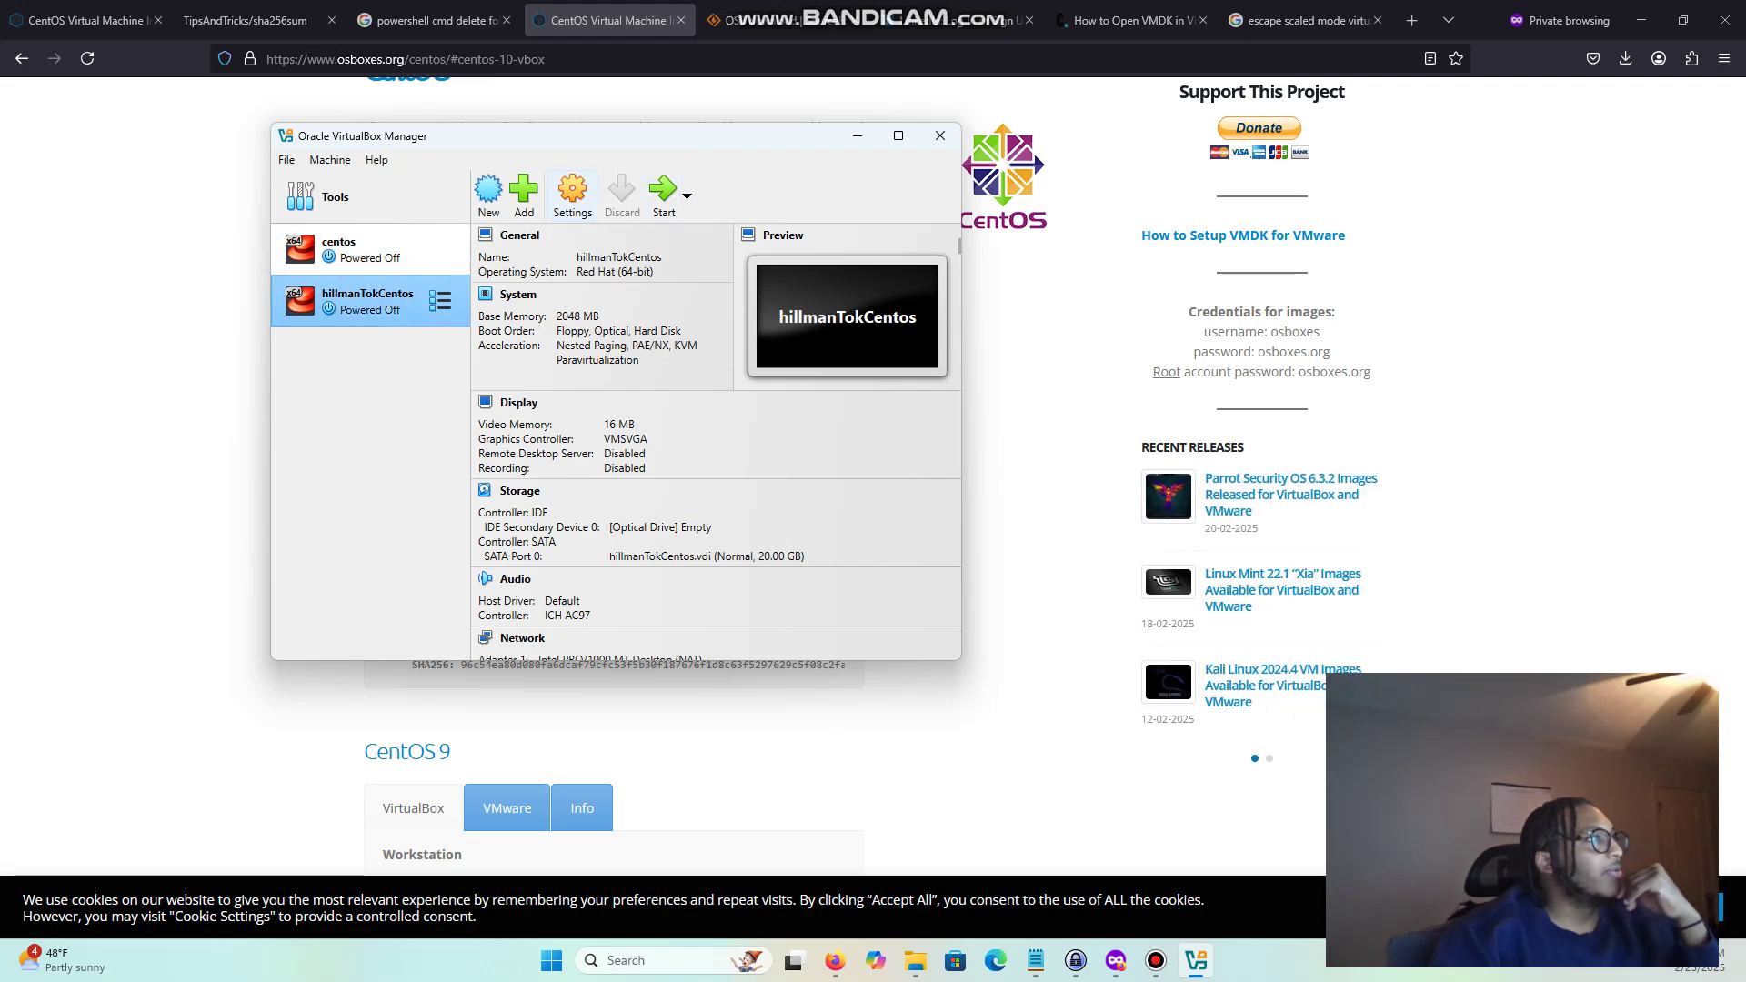
left_click(572, 191)
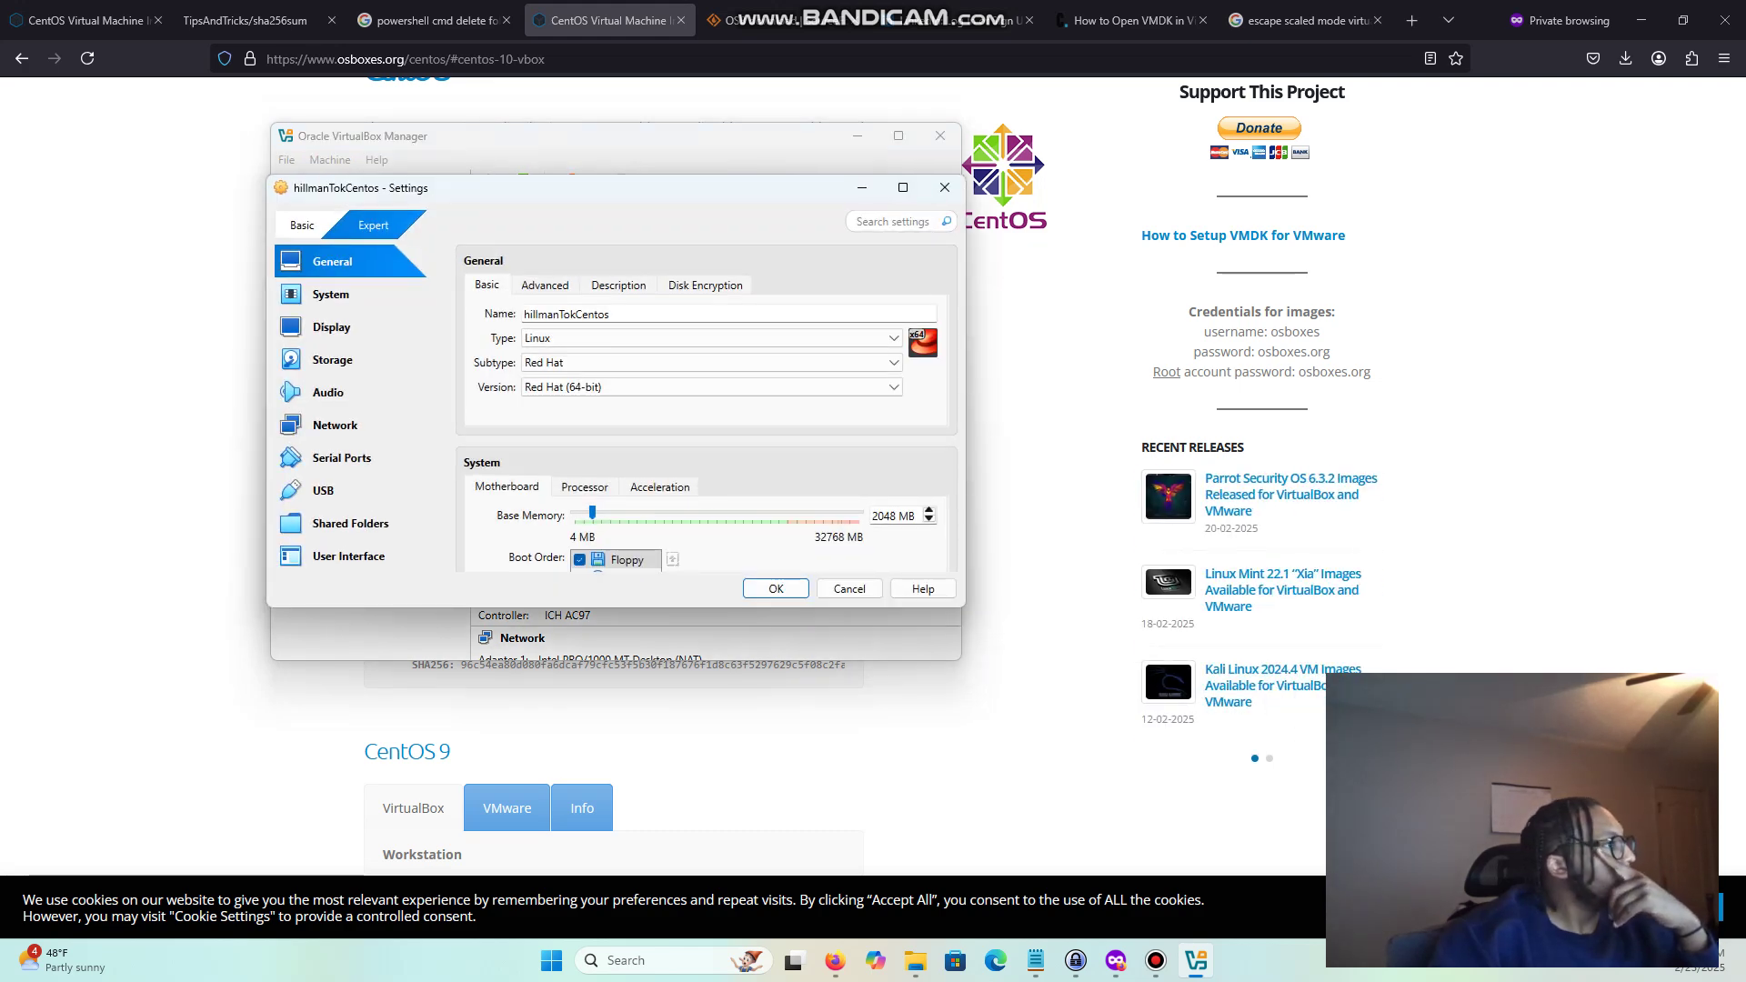
left_click(333, 360)
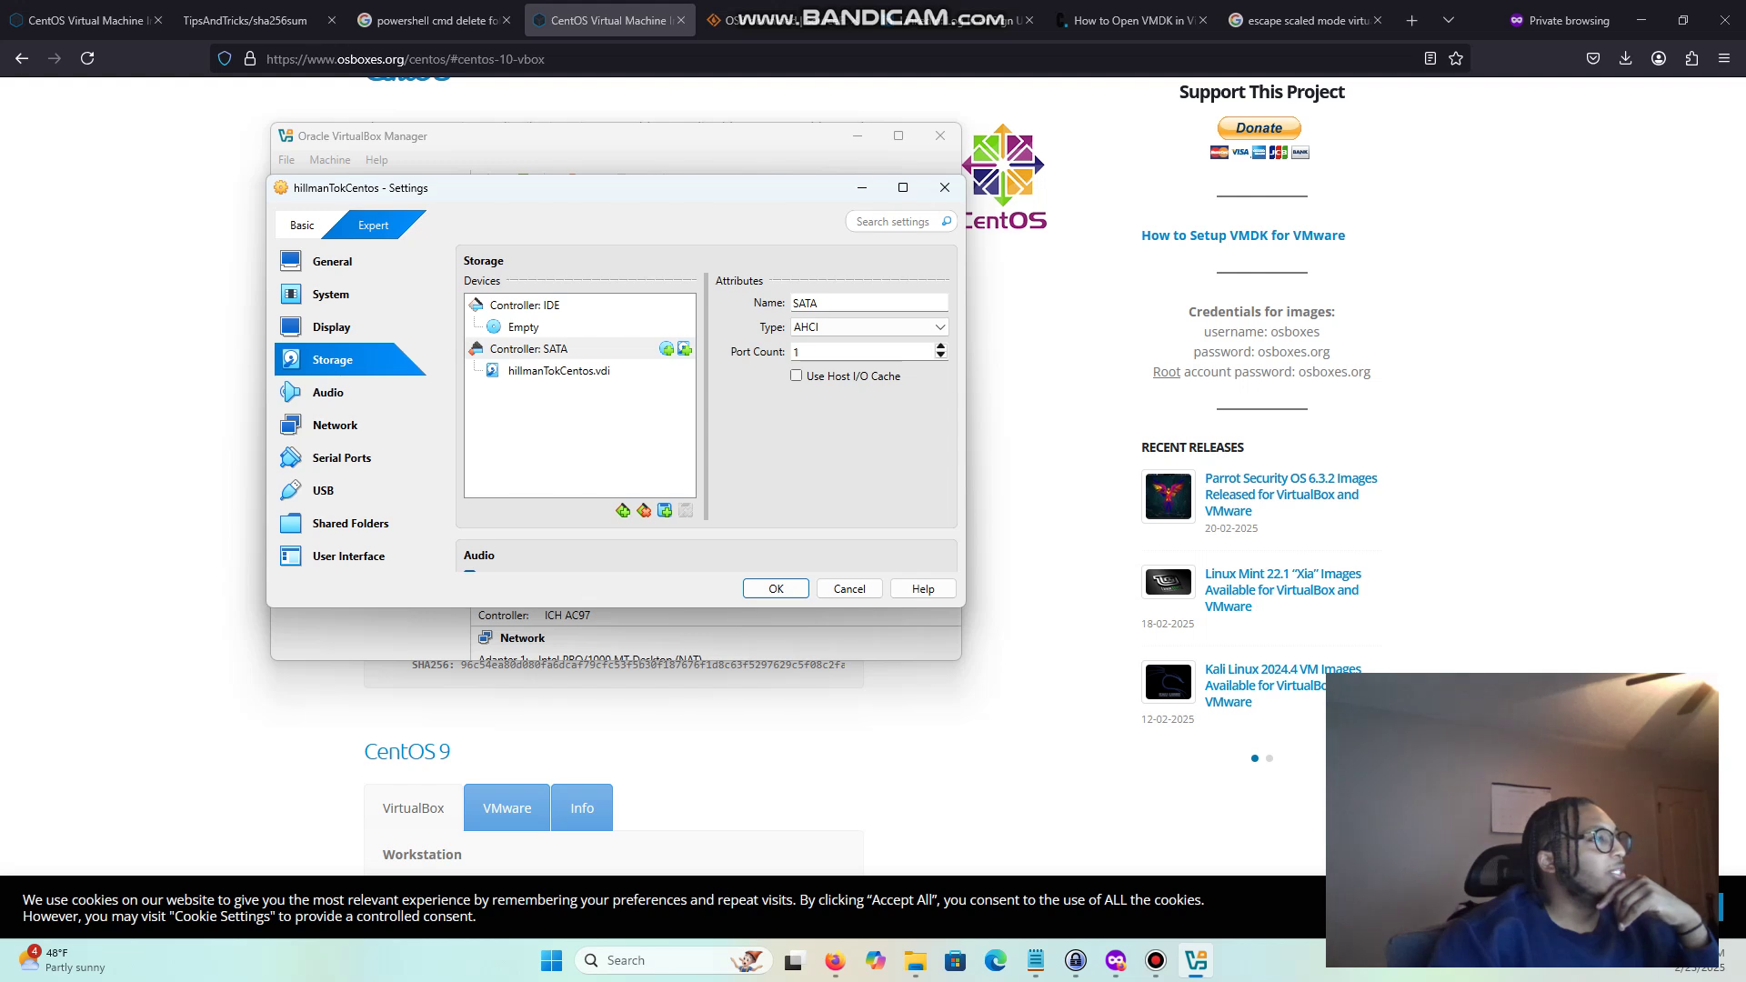
left_click(560, 371)
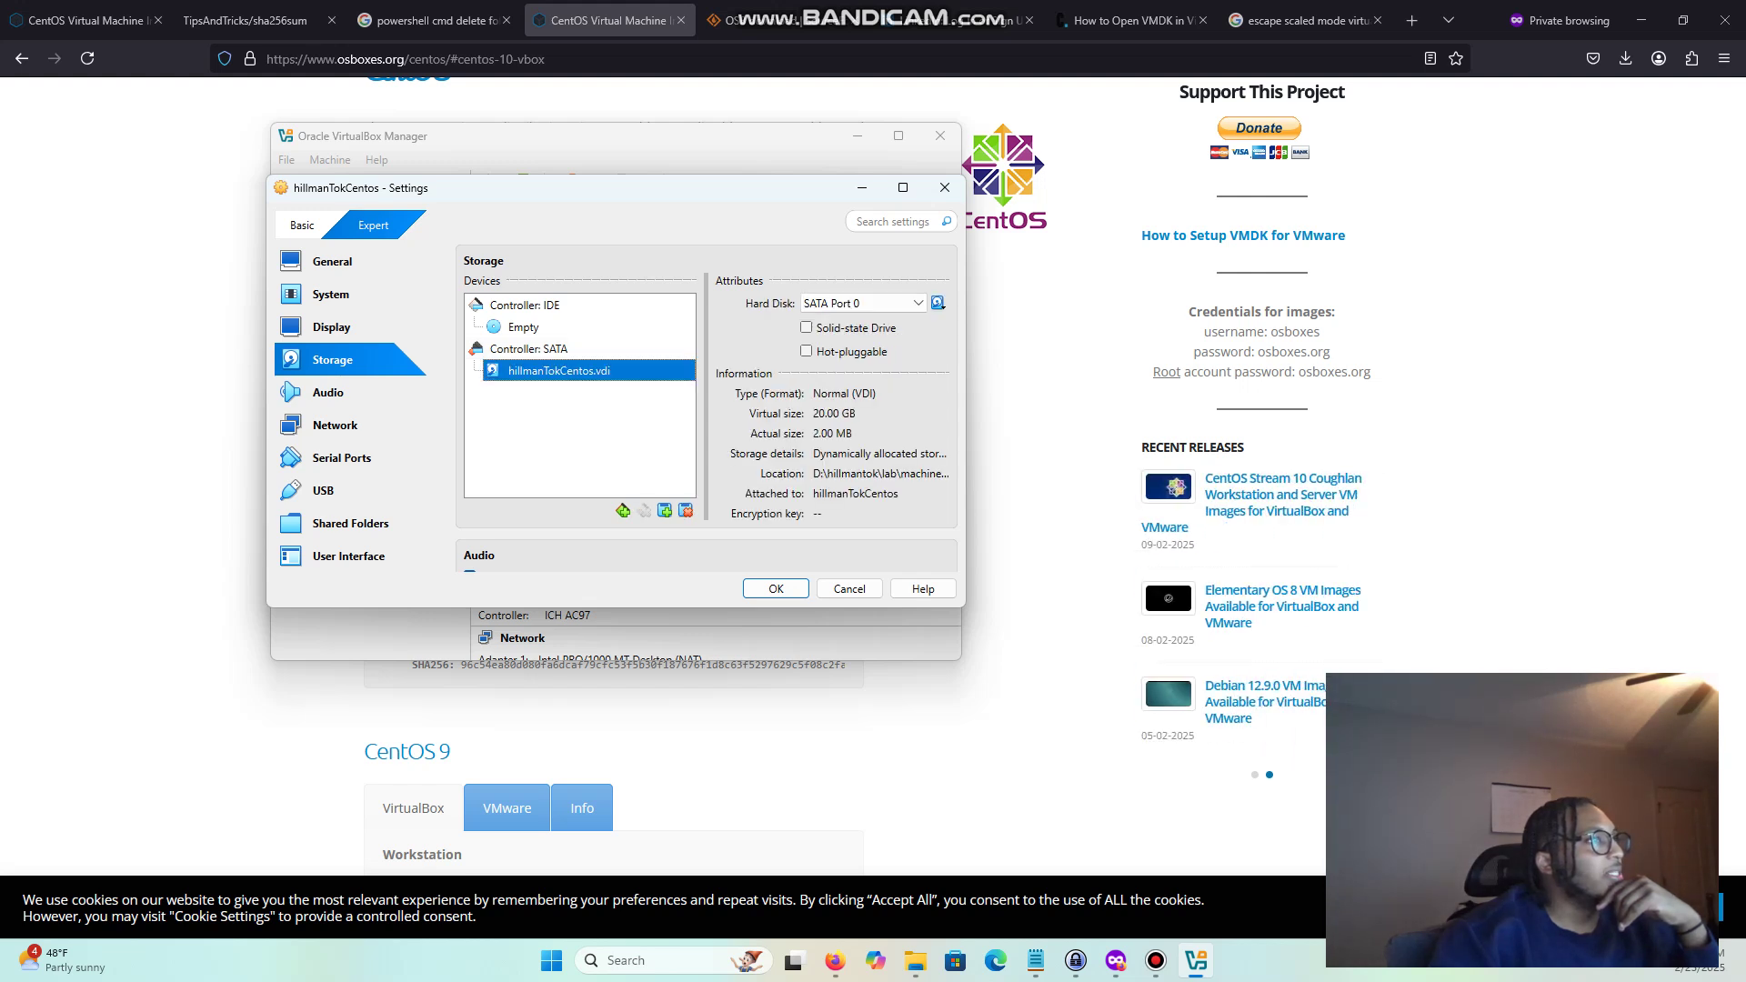
right_click(582, 369)
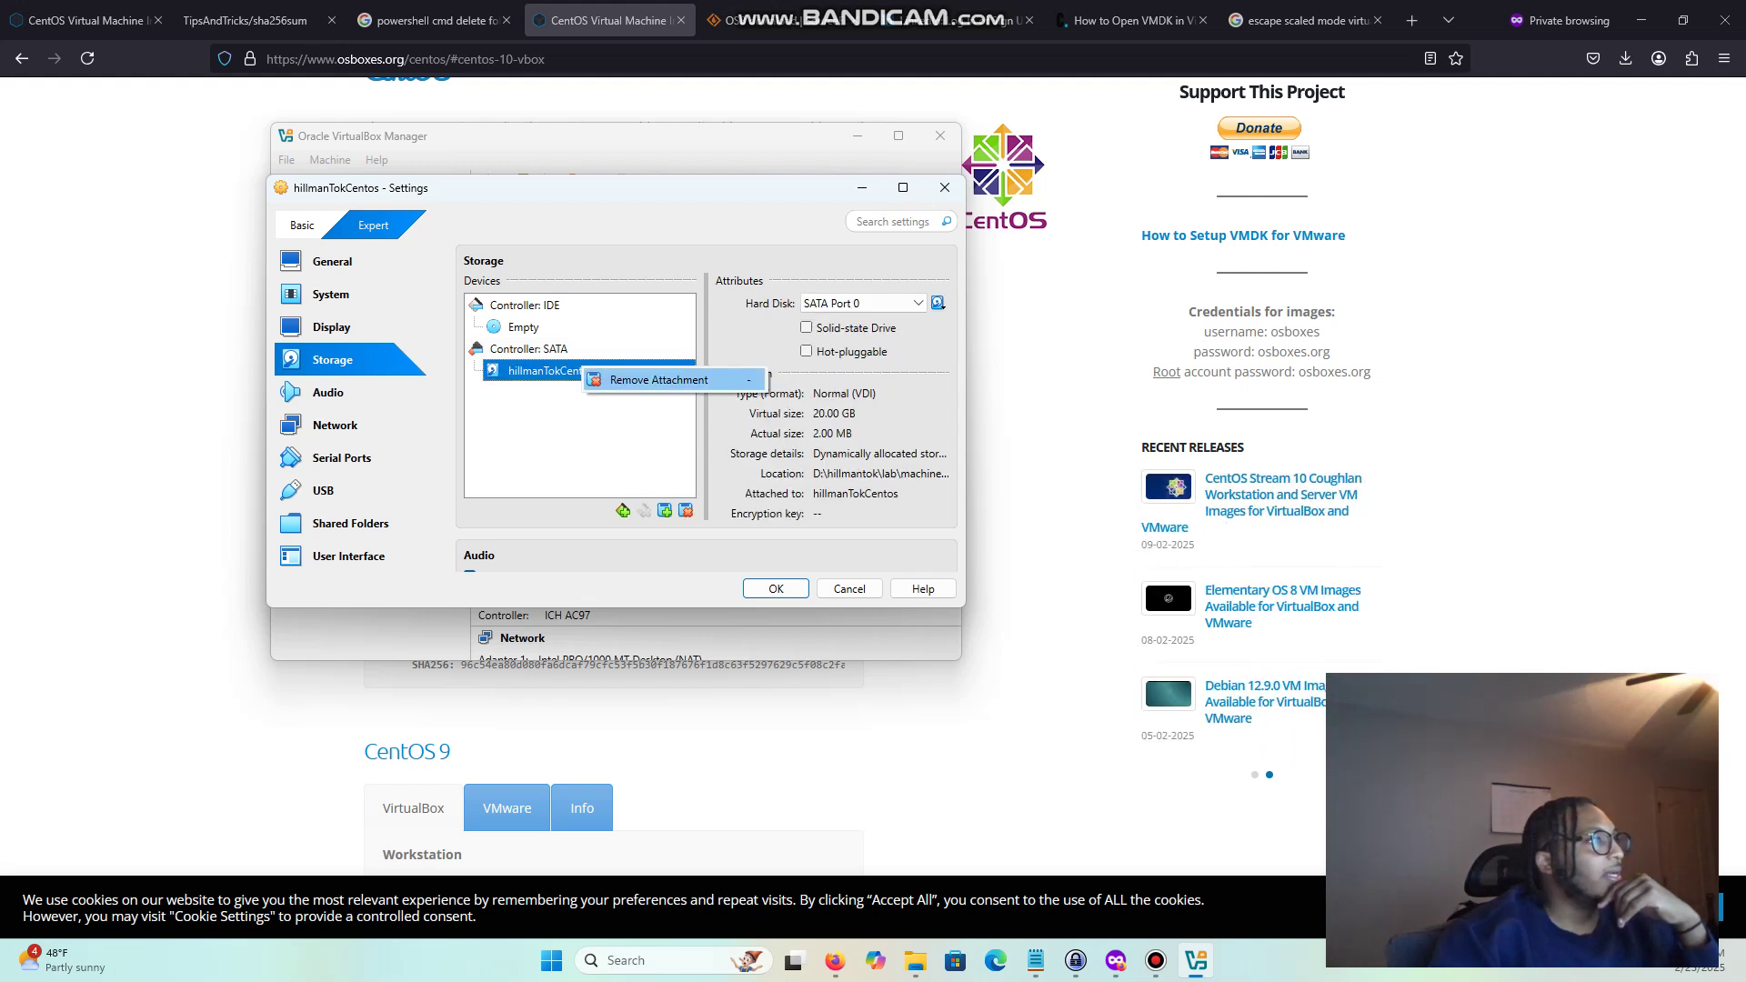
left_click(646, 382)
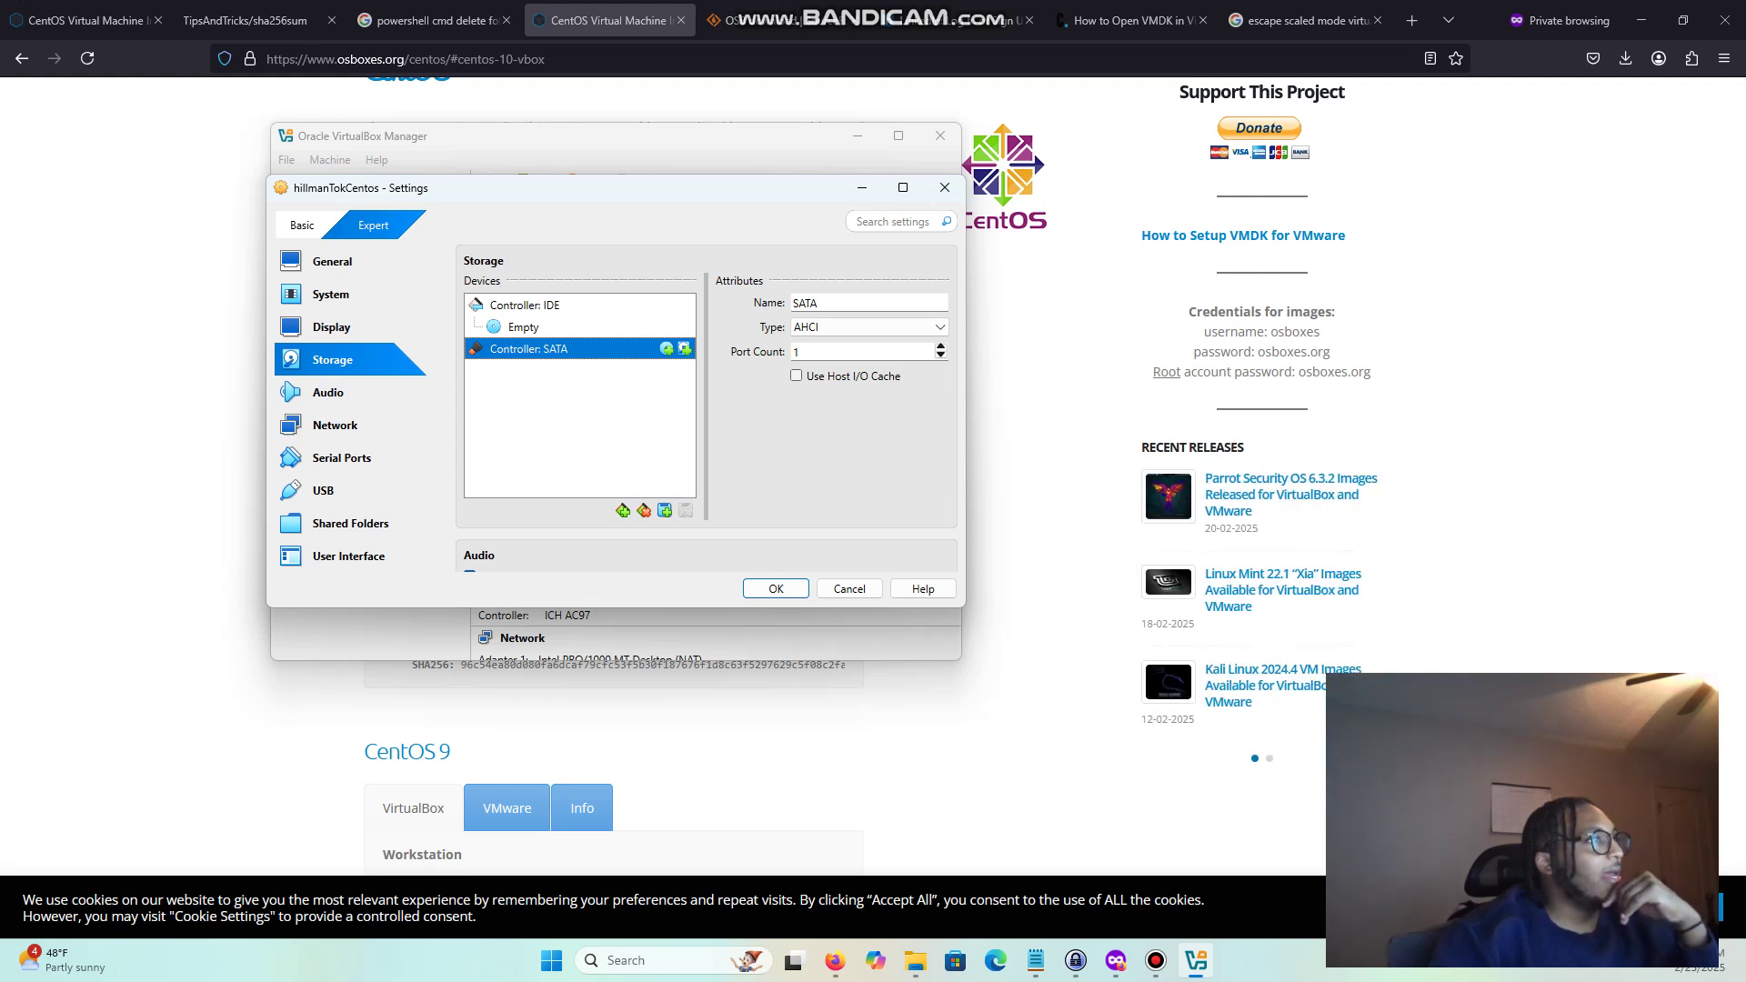
Add the existing disk file CentOS 10 (64bit).vmdk from D:\hillmantok\lab\64bit\64bit as a hard disk option for the SATA controller.
left_click(684, 348)
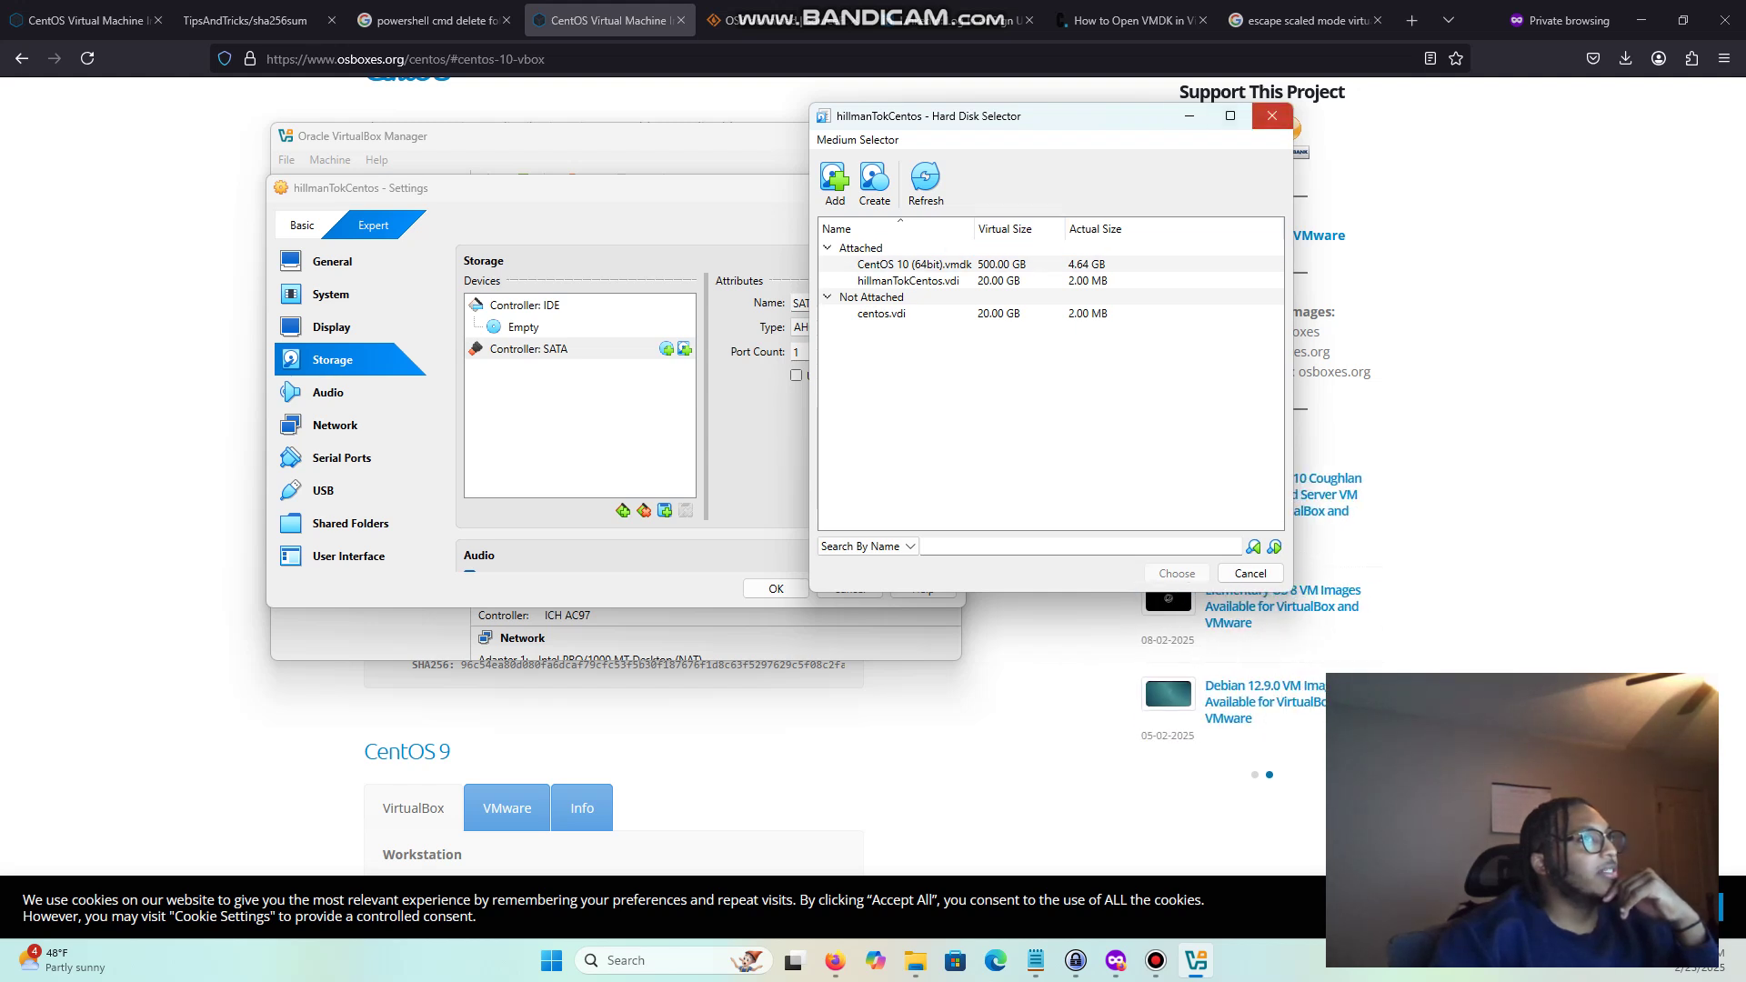
left_click(1272, 115)
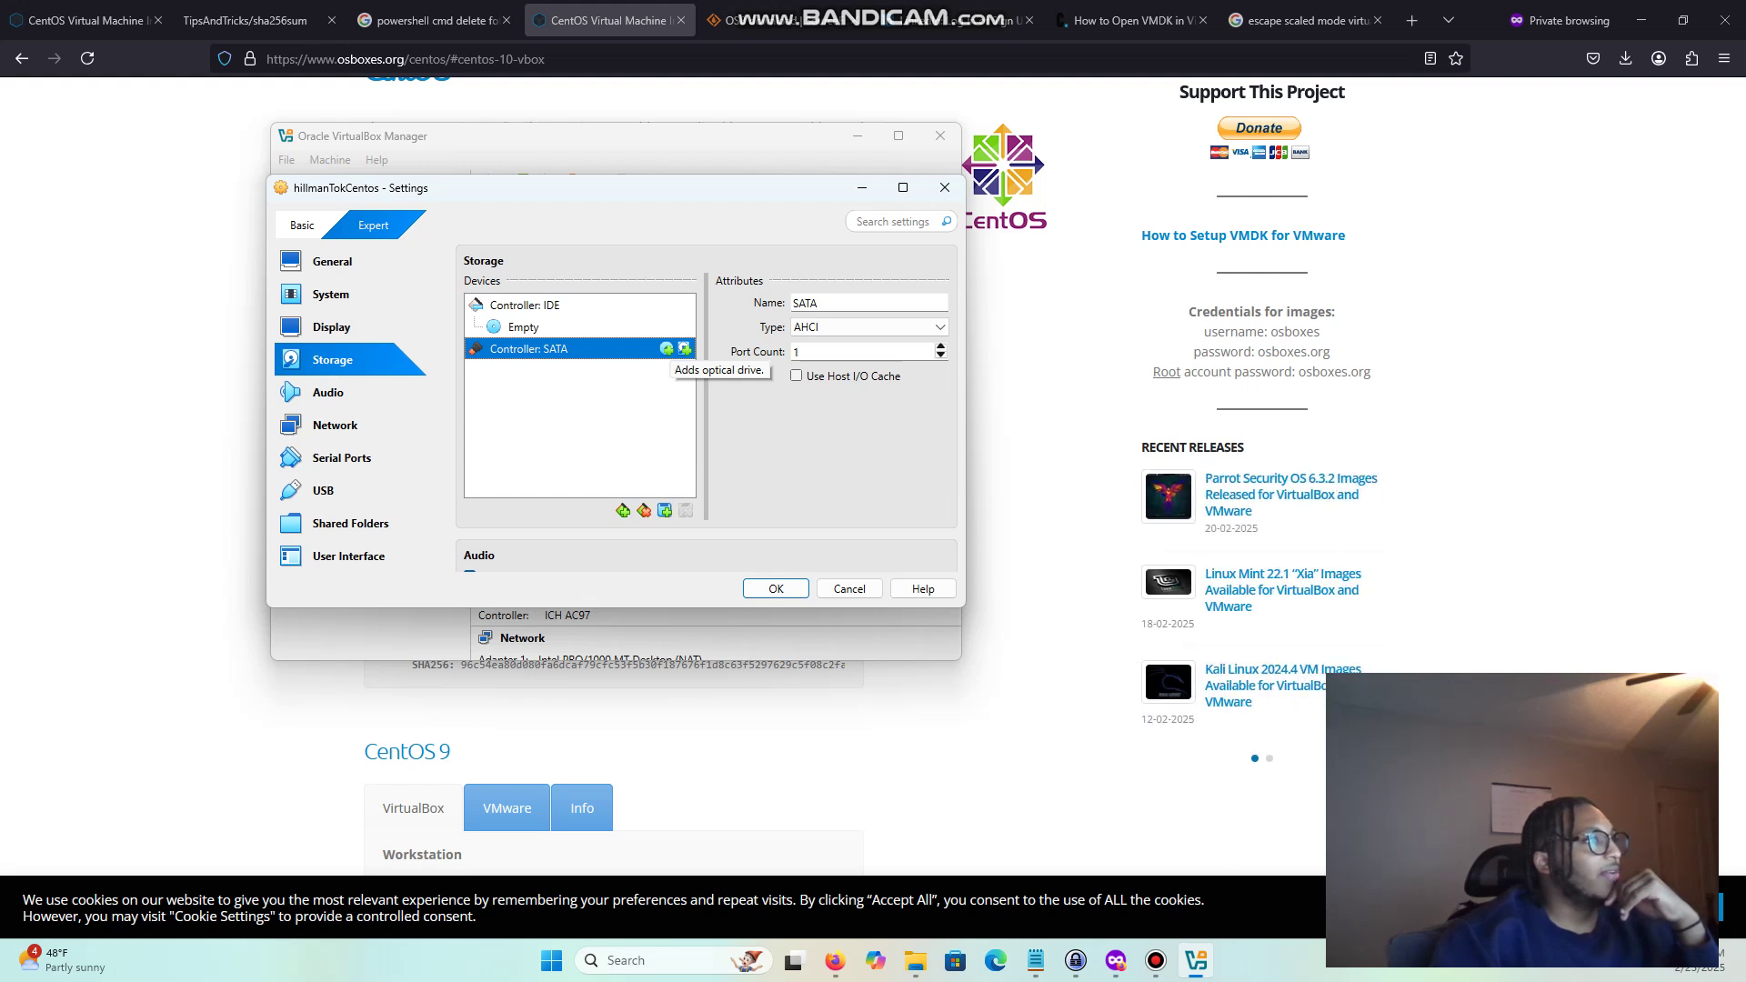
left_click(684, 349)
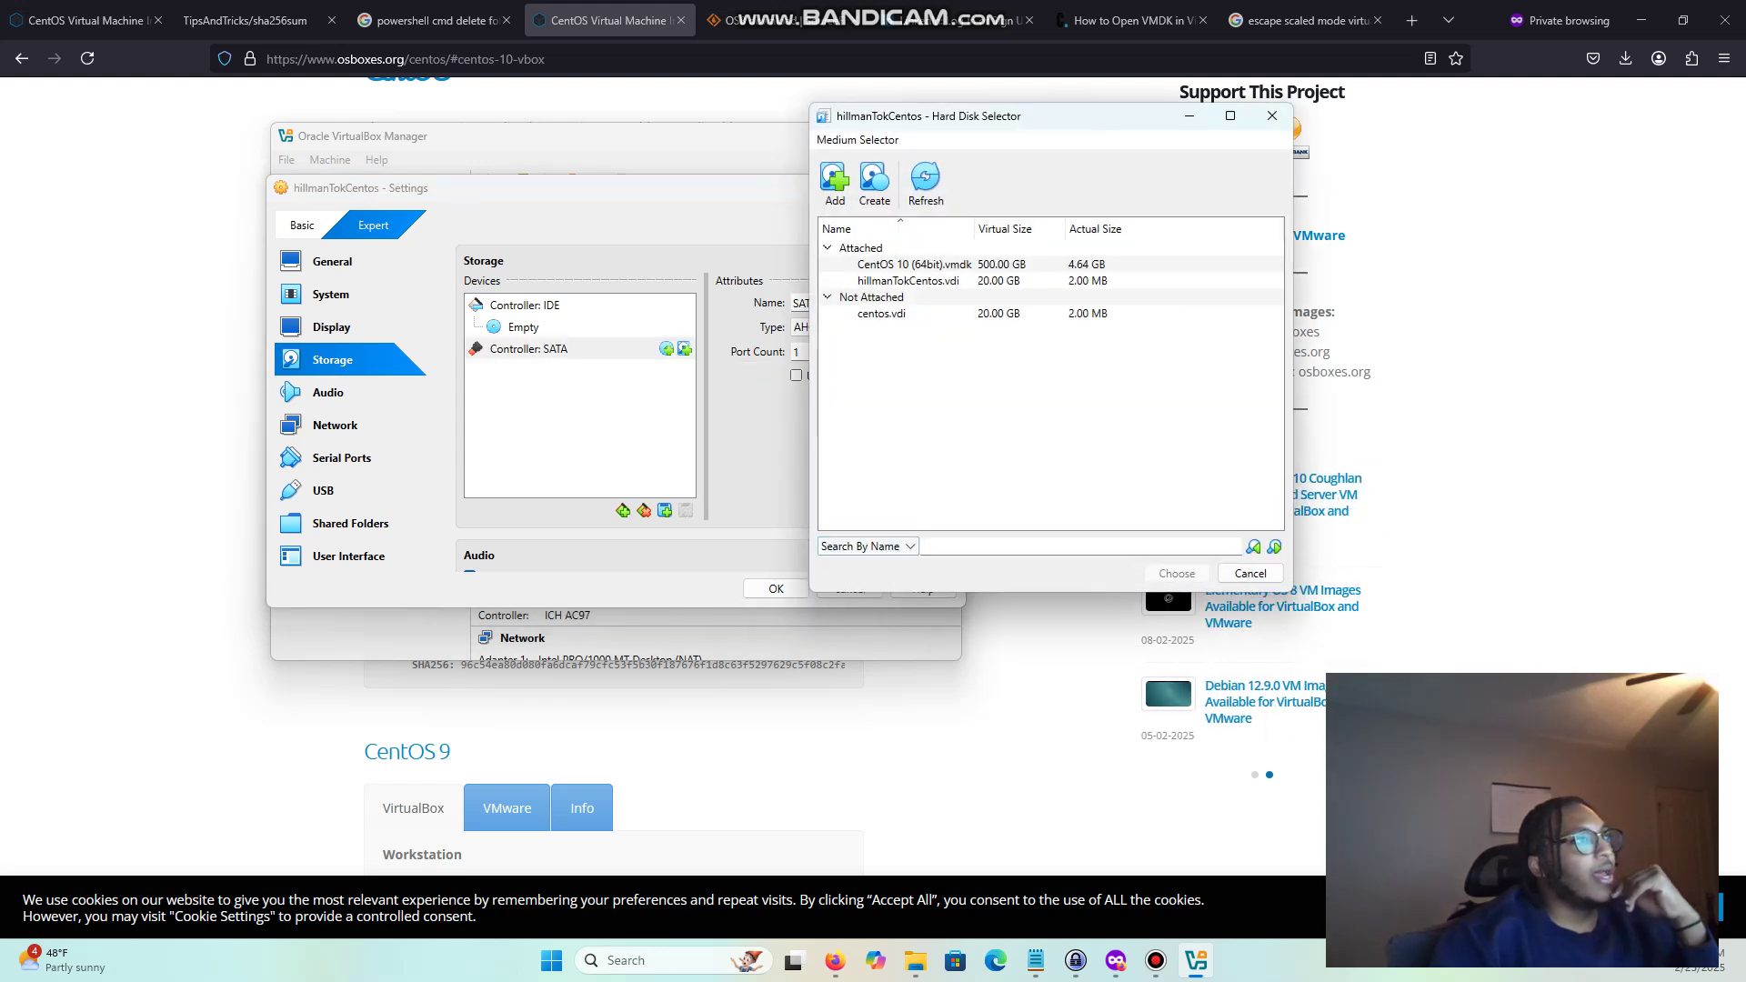
left_click(835, 178)
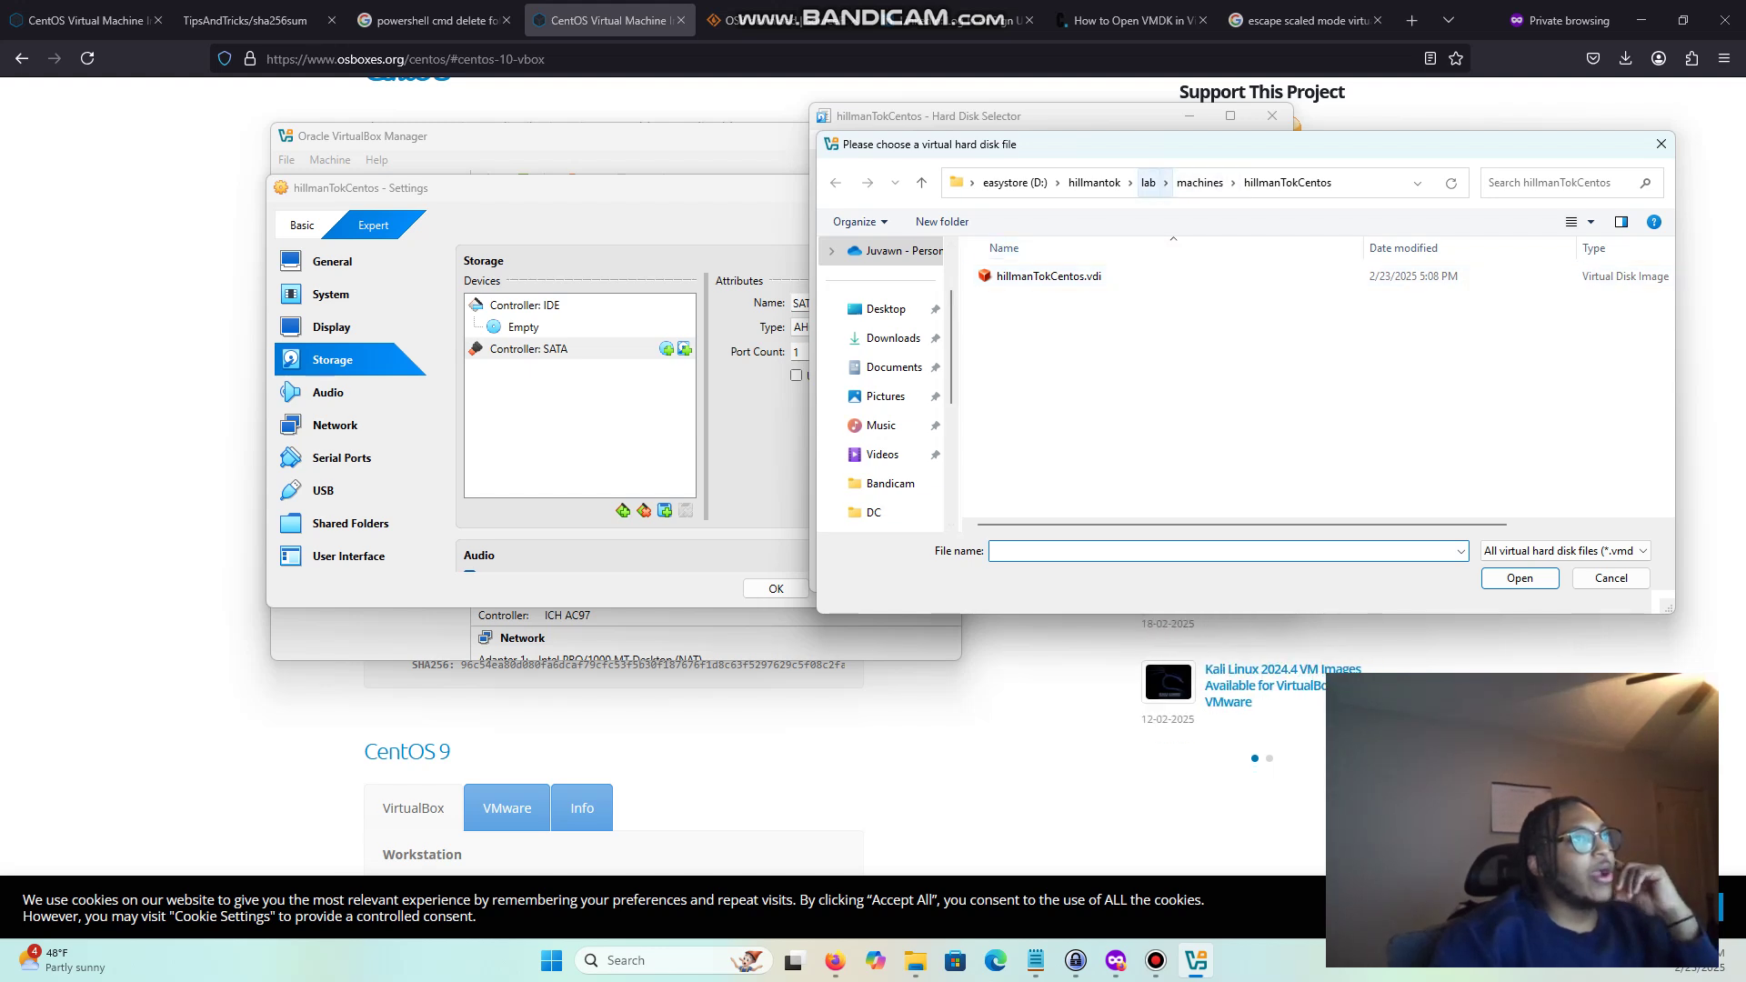
left_click(1200, 182)
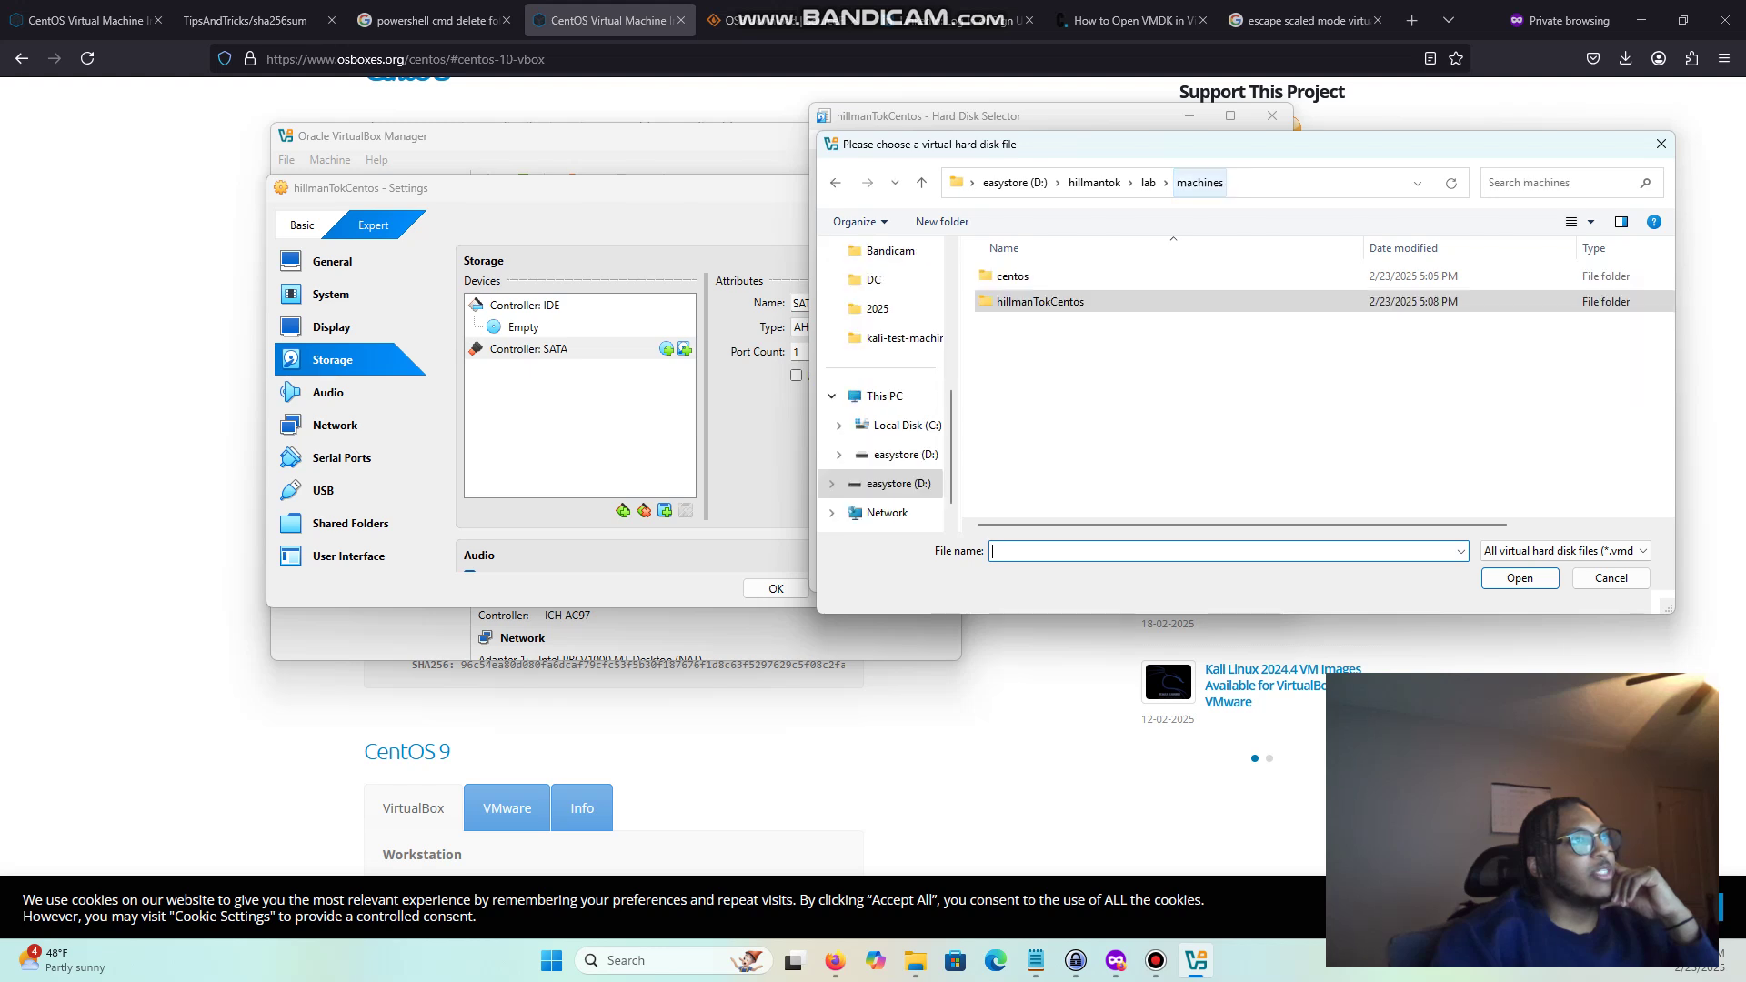
left_click(1149, 182)
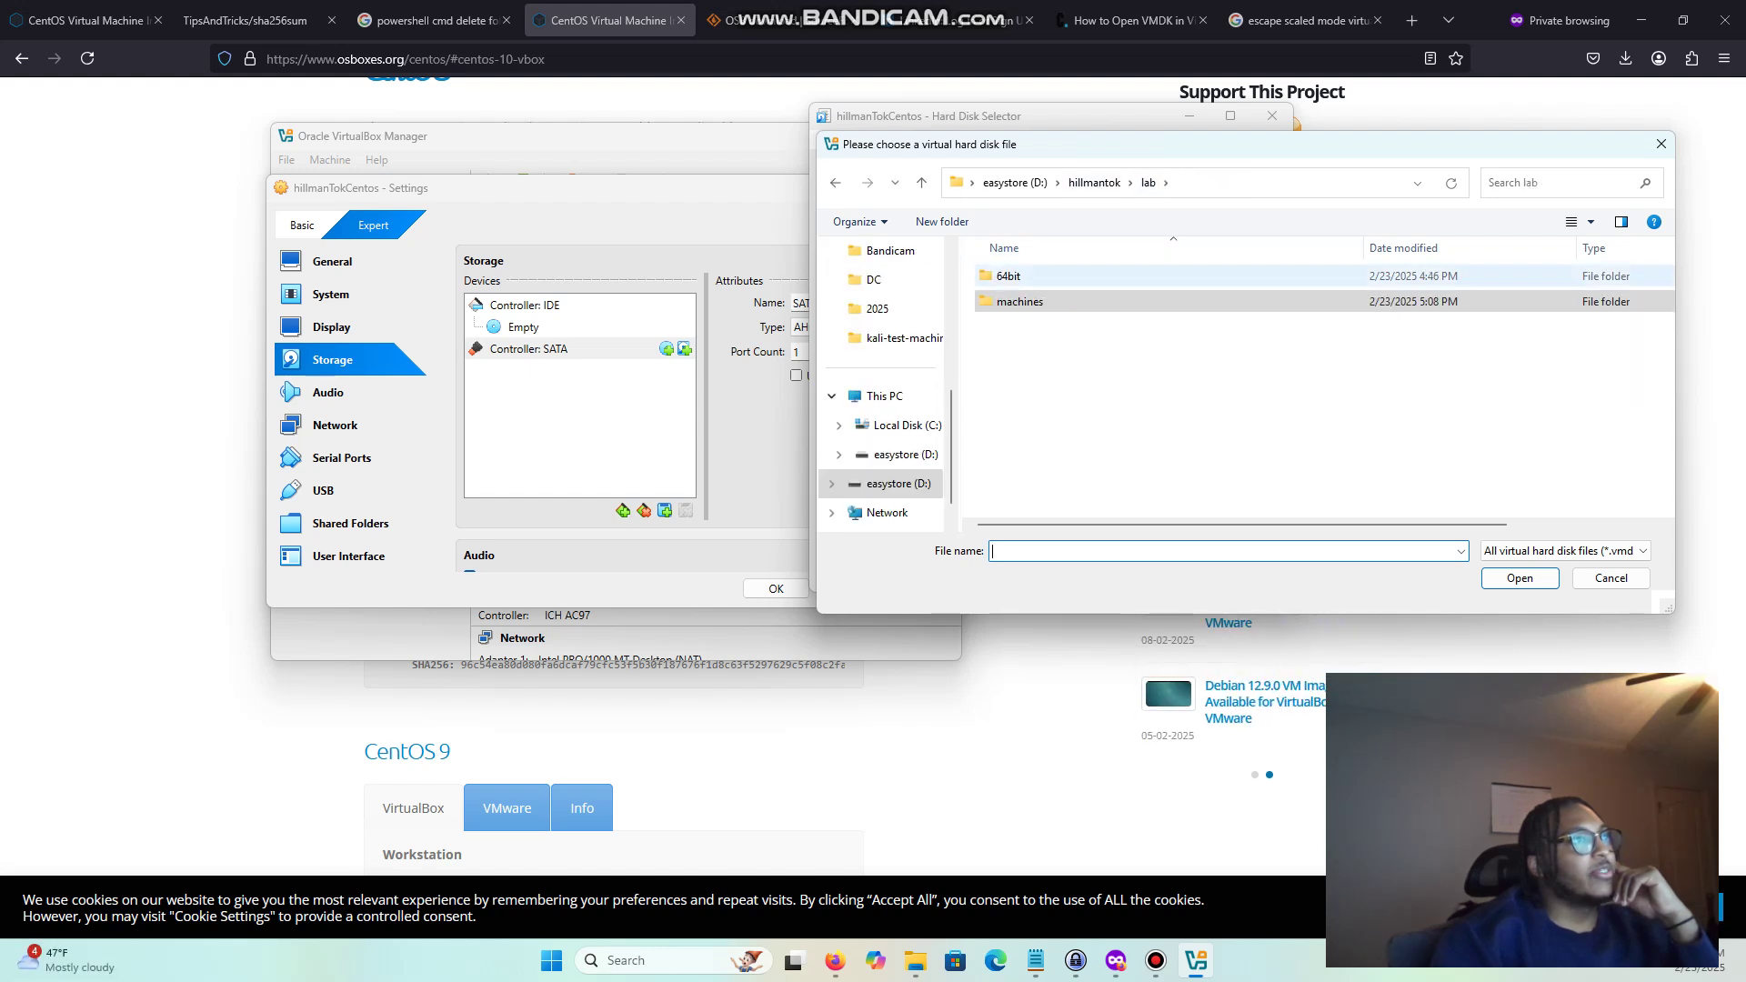
double_click(1010, 275)
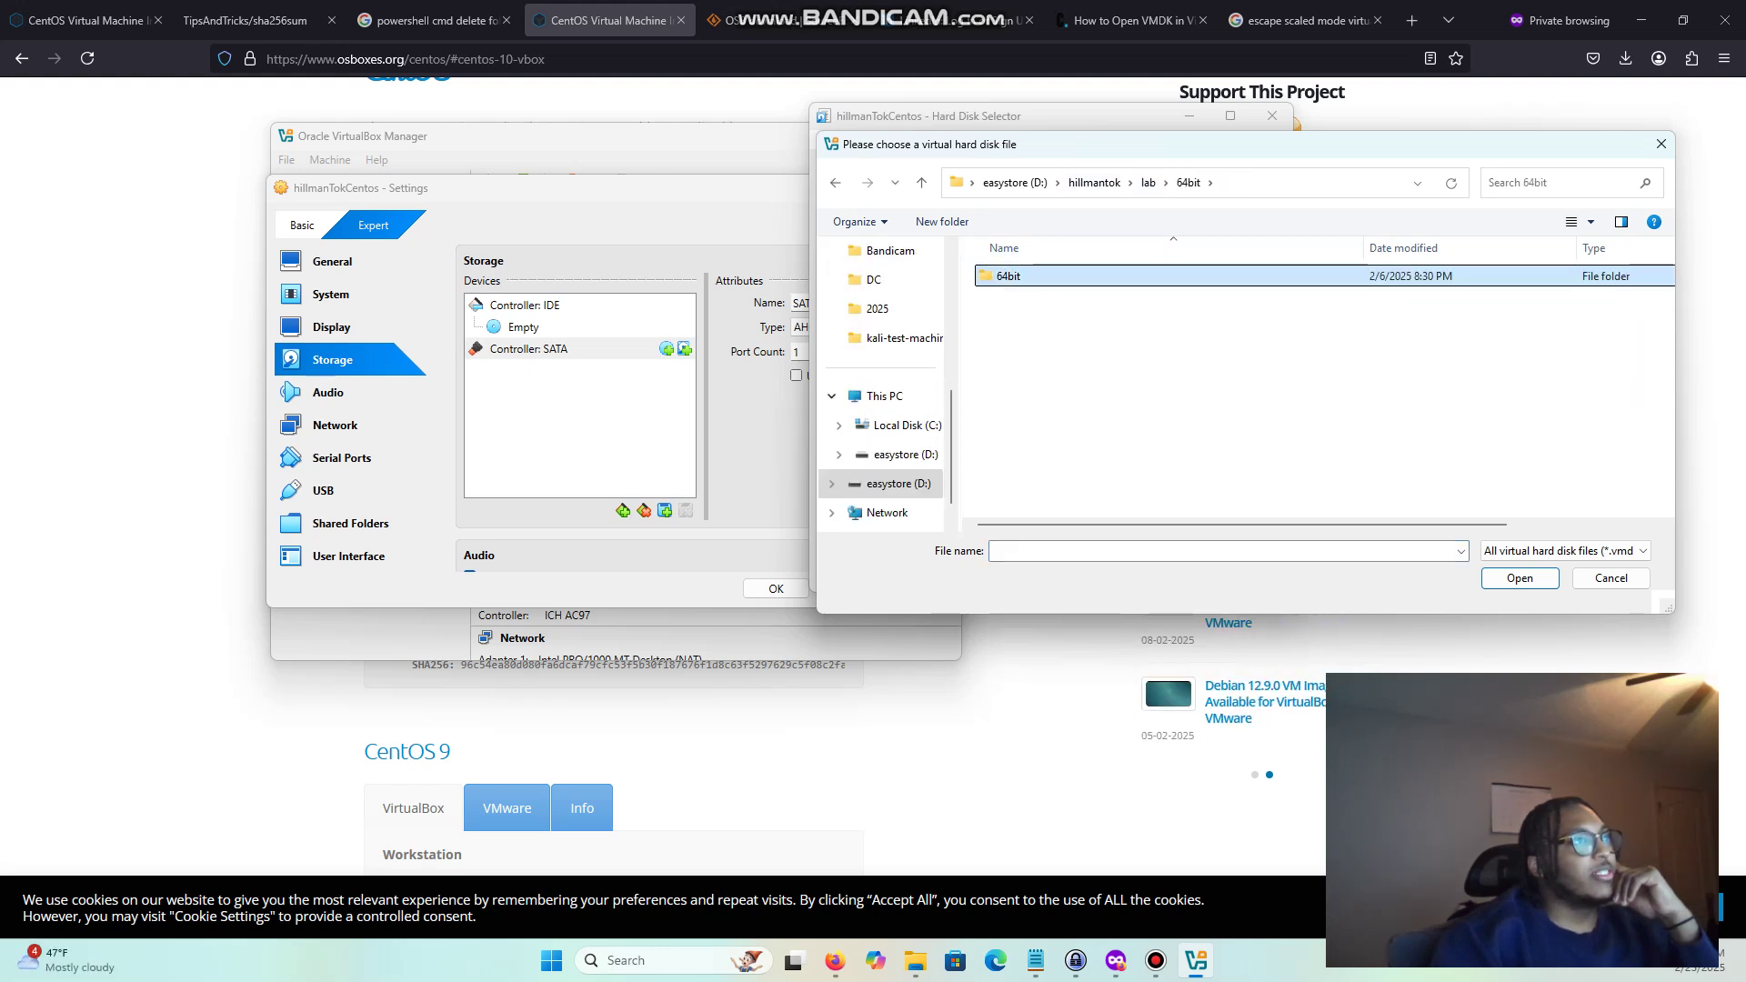
double_click(1009, 275)
left_click(1010, 276)
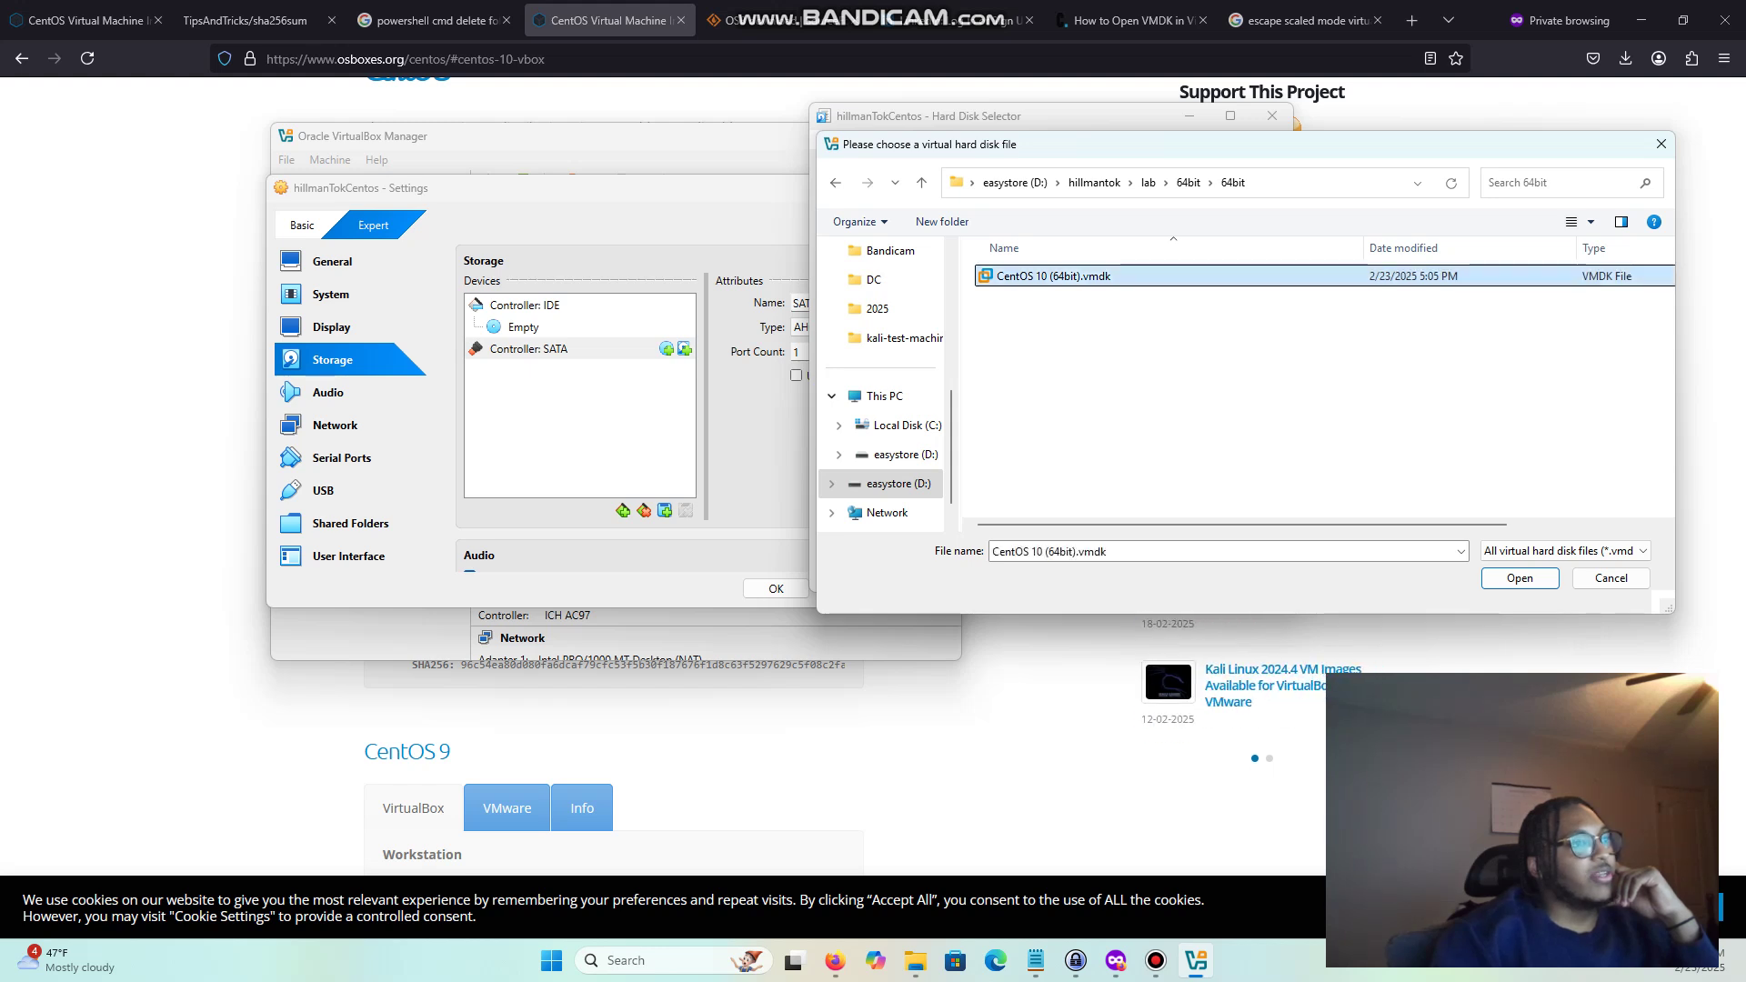
left_click(1519, 578)
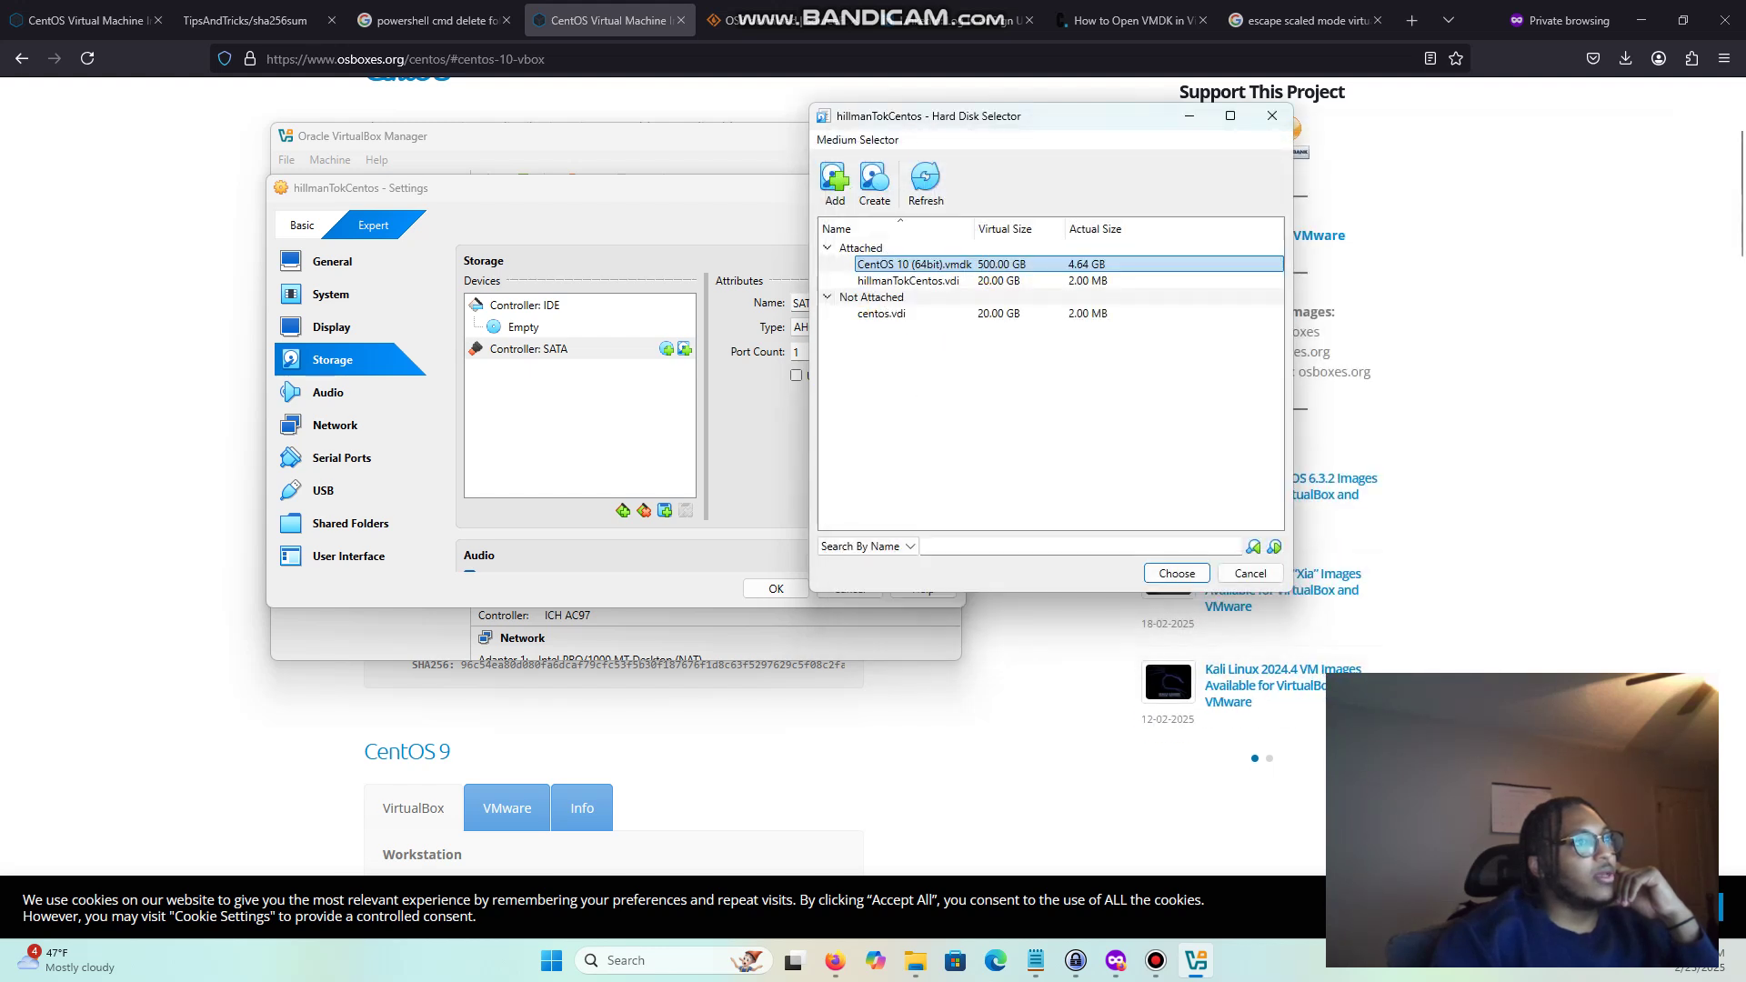
Attach CentOS 10 (64bit).vmdk to the SATA controller and save the machine settings.
left_click(1177, 573)
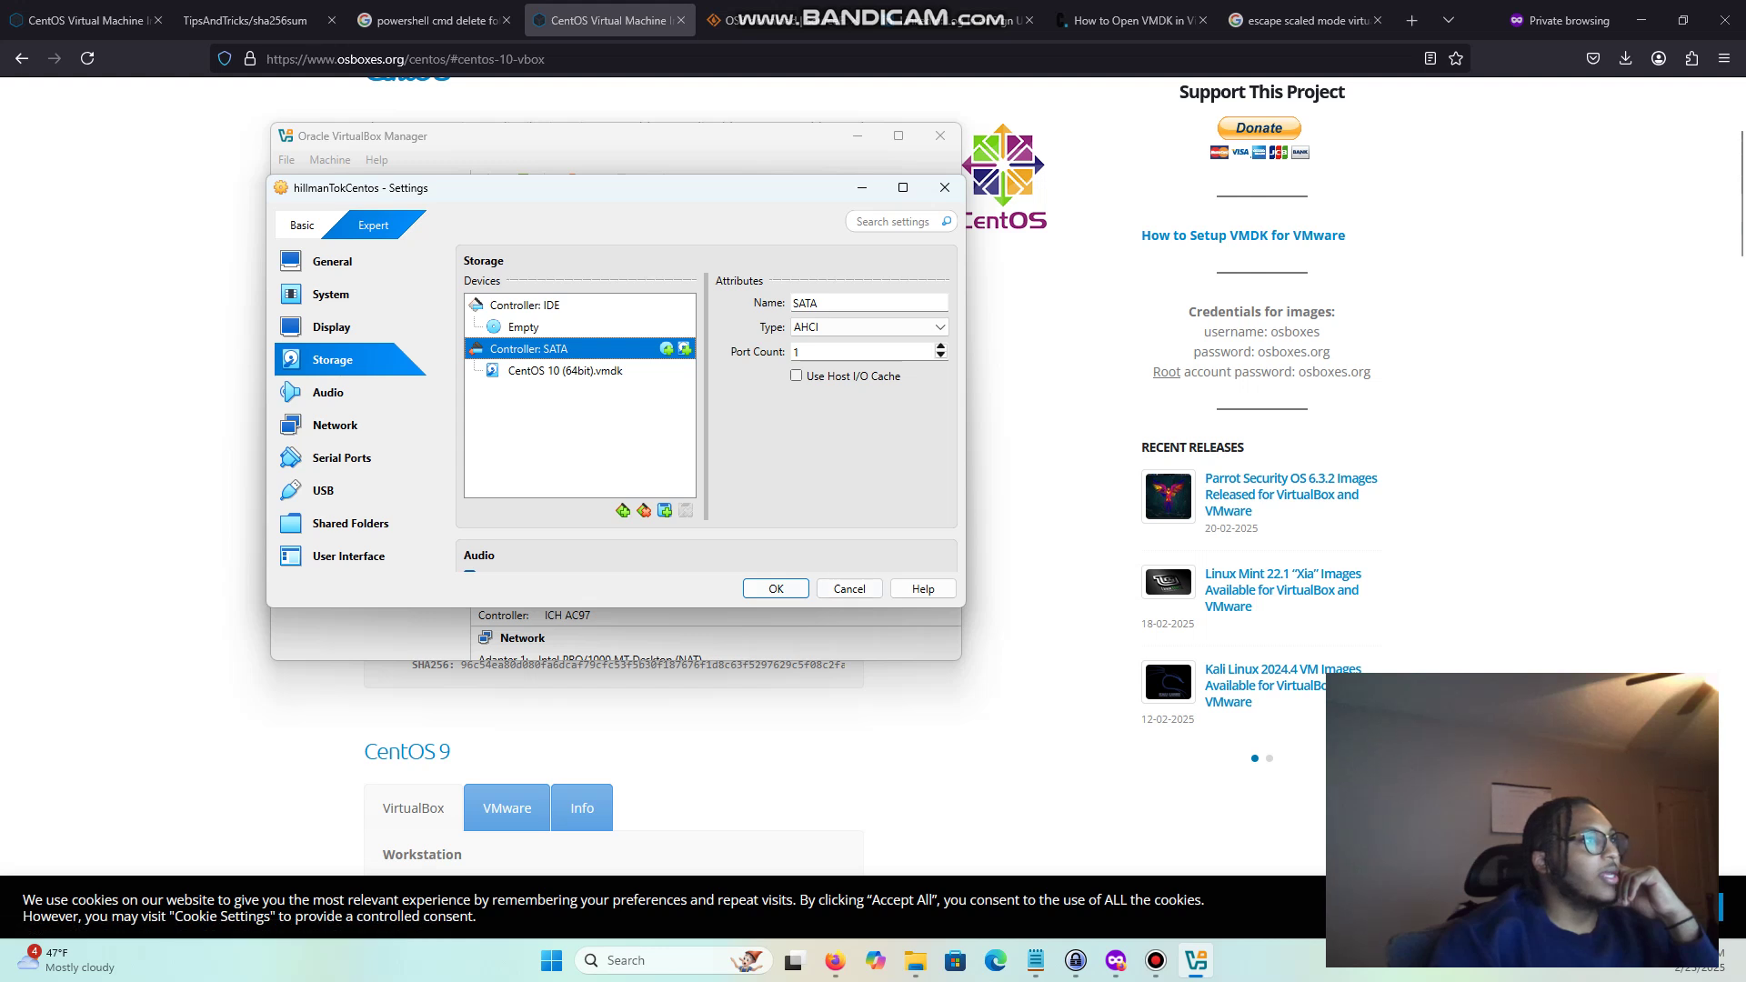
left_click(565, 372)
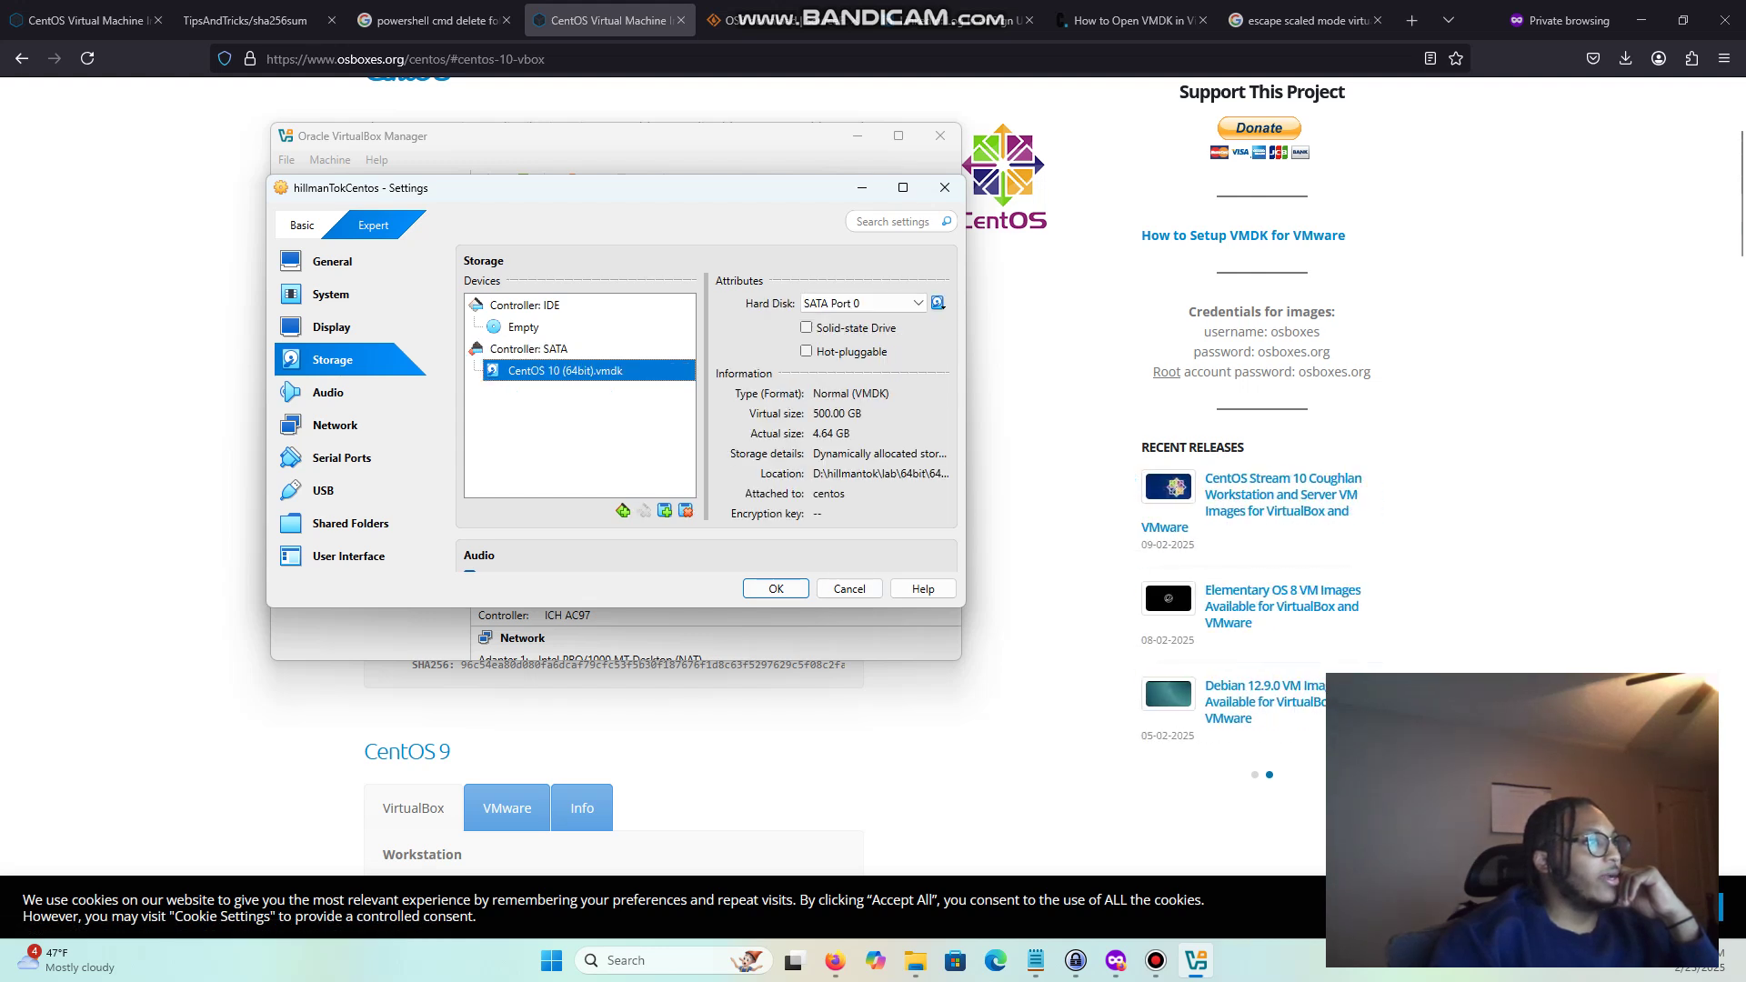
left_click(776, 590)
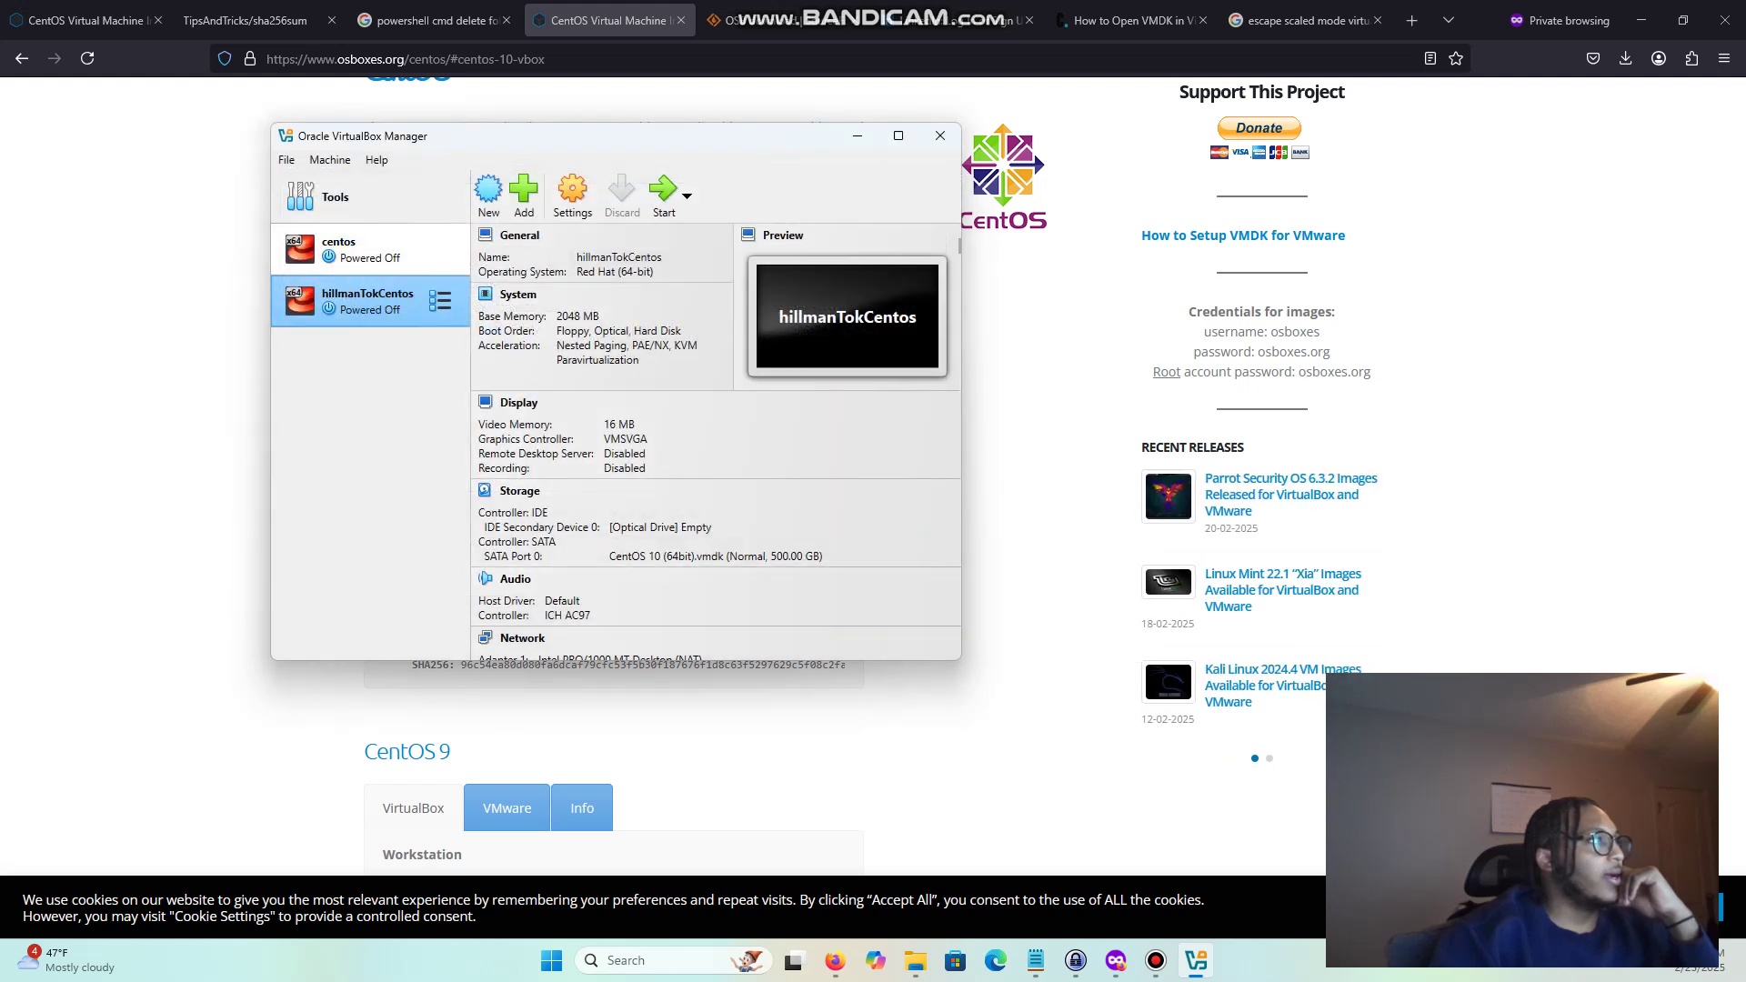
Start the hillmanTokCentos virtual machine and let it capture the mouse and keyboard.
left_click(664, 192)
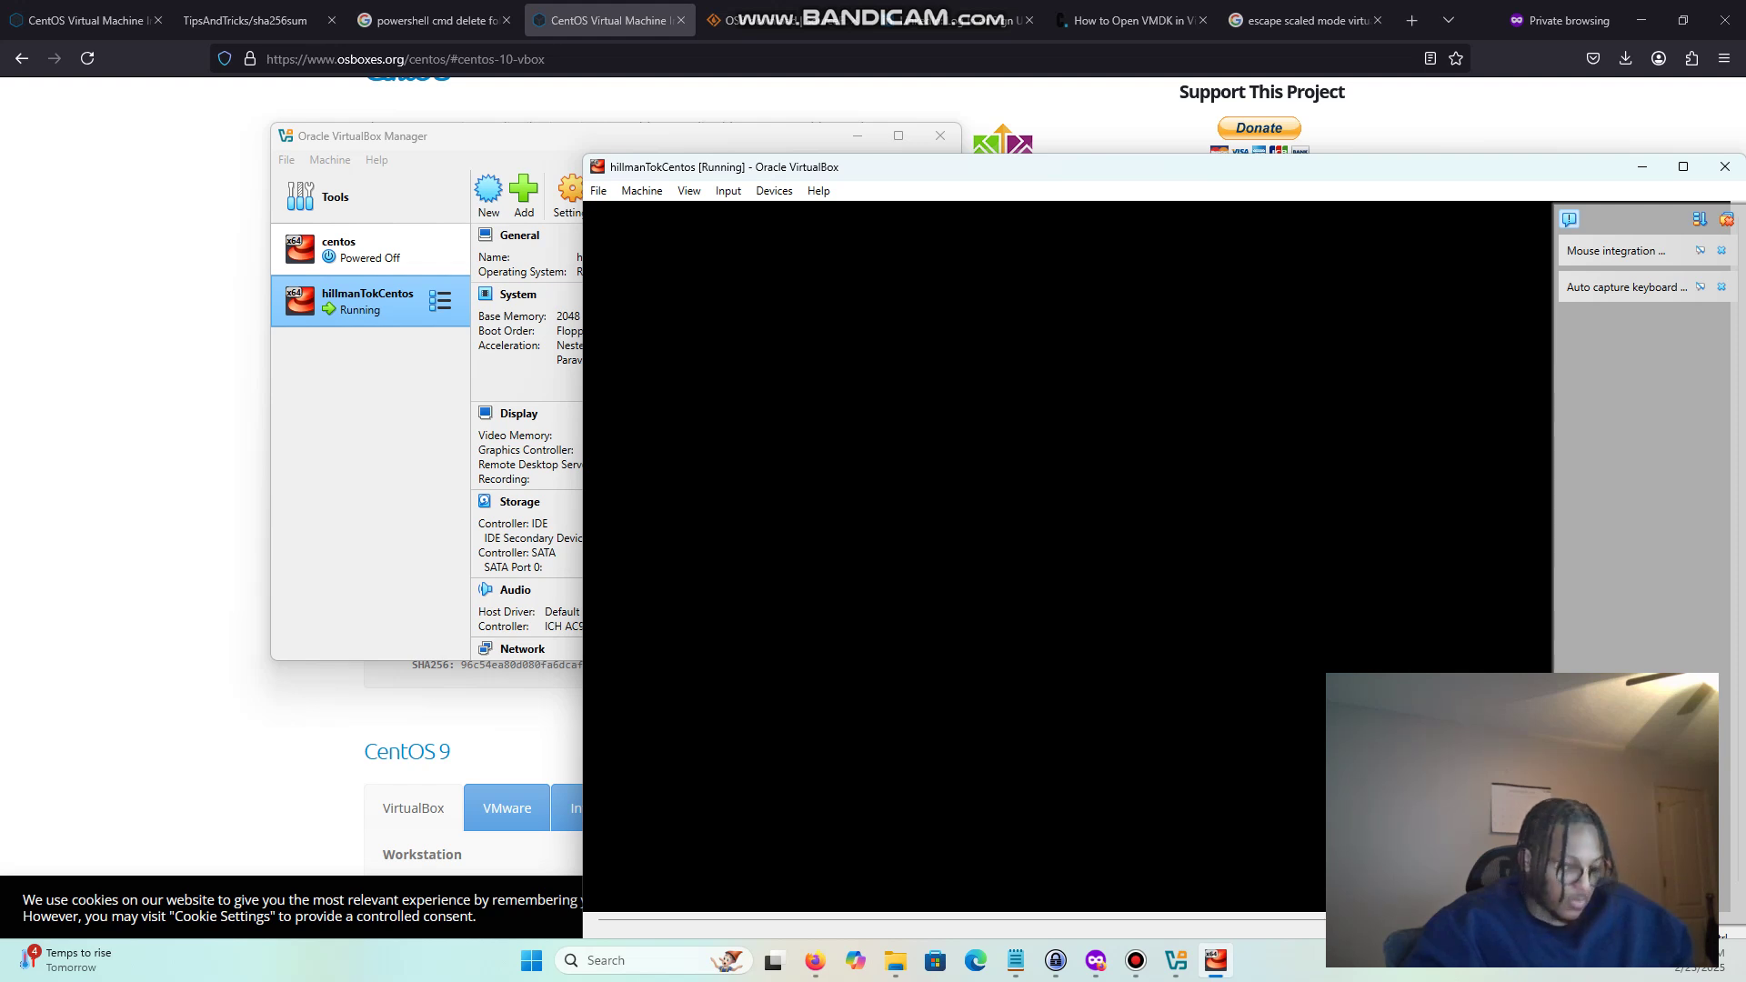
left_click(1173, 564)
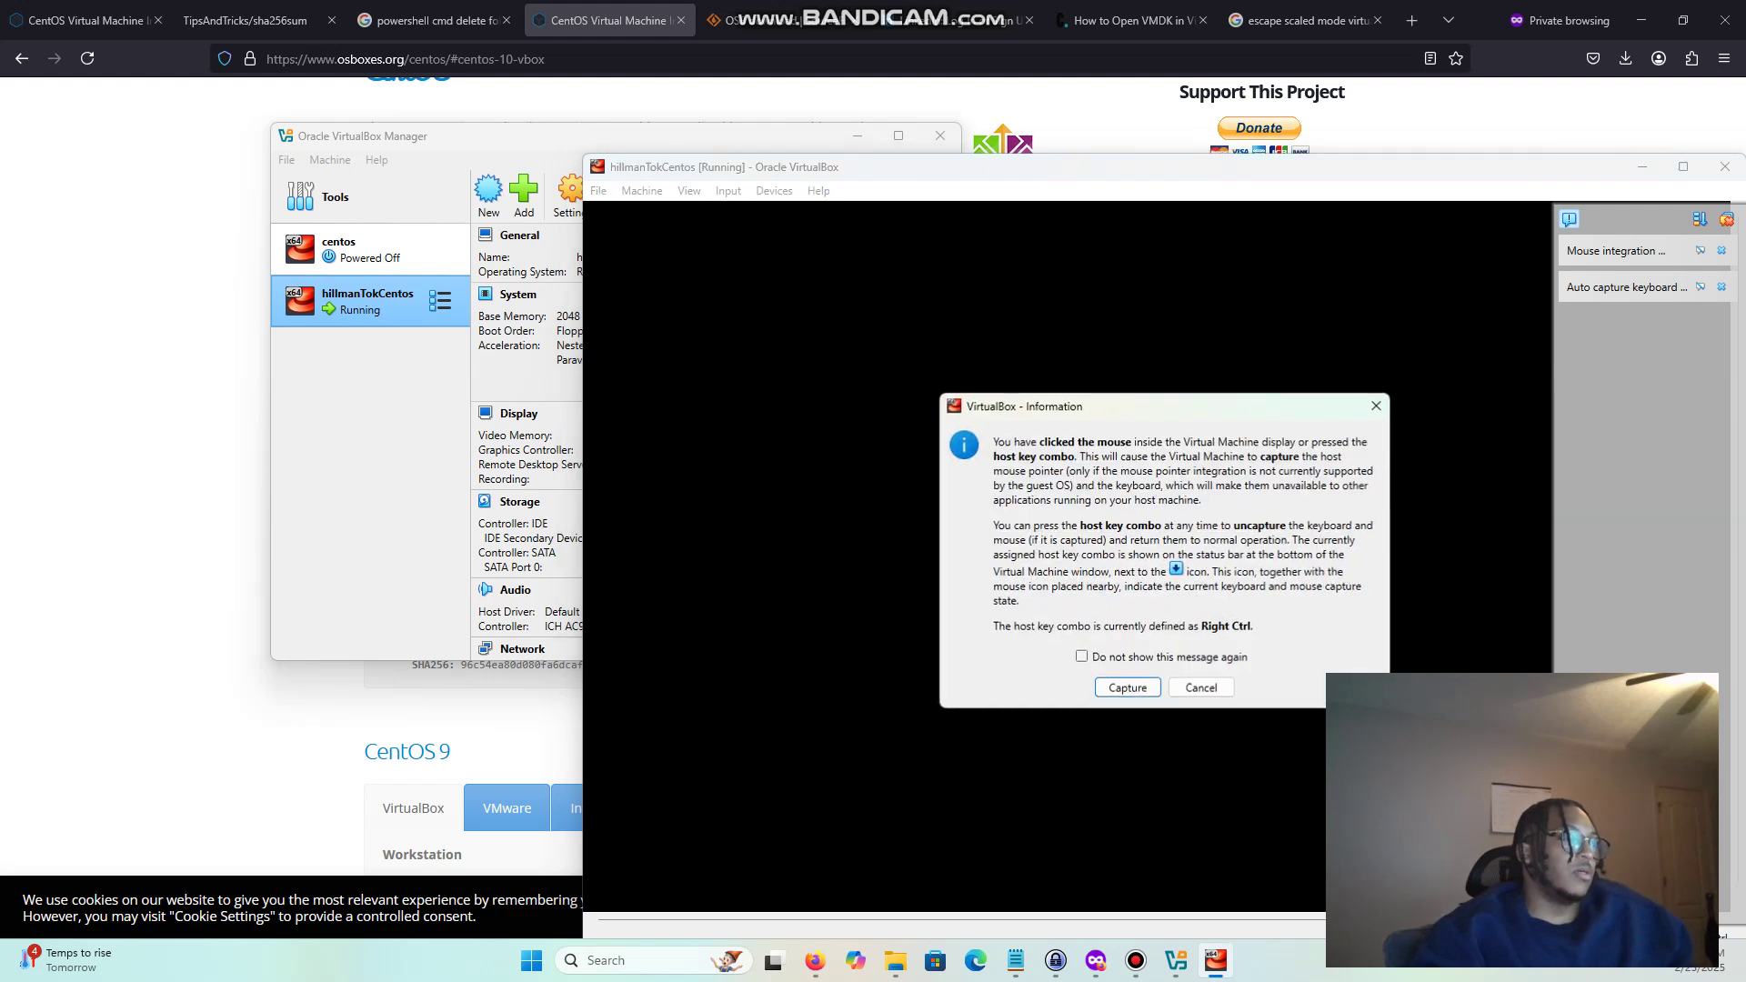
left_click(1129, 689)
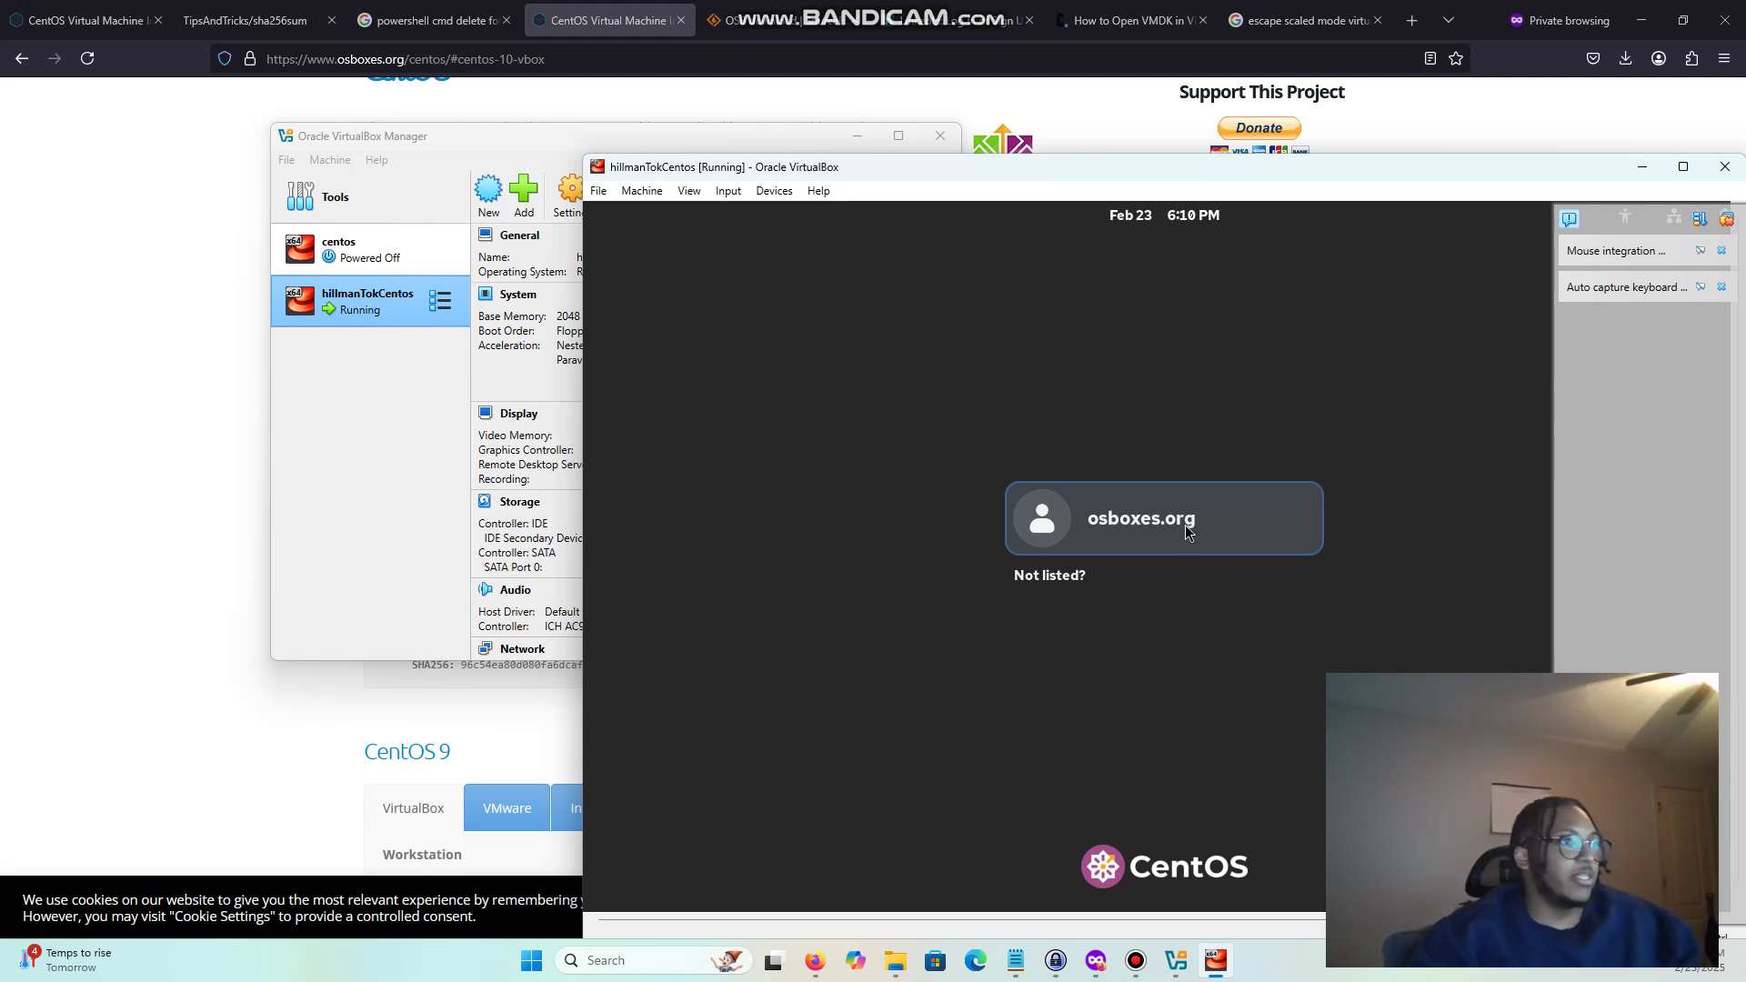
Log in to the listed CentOS user account with the account password.
left_click(1187, 526)
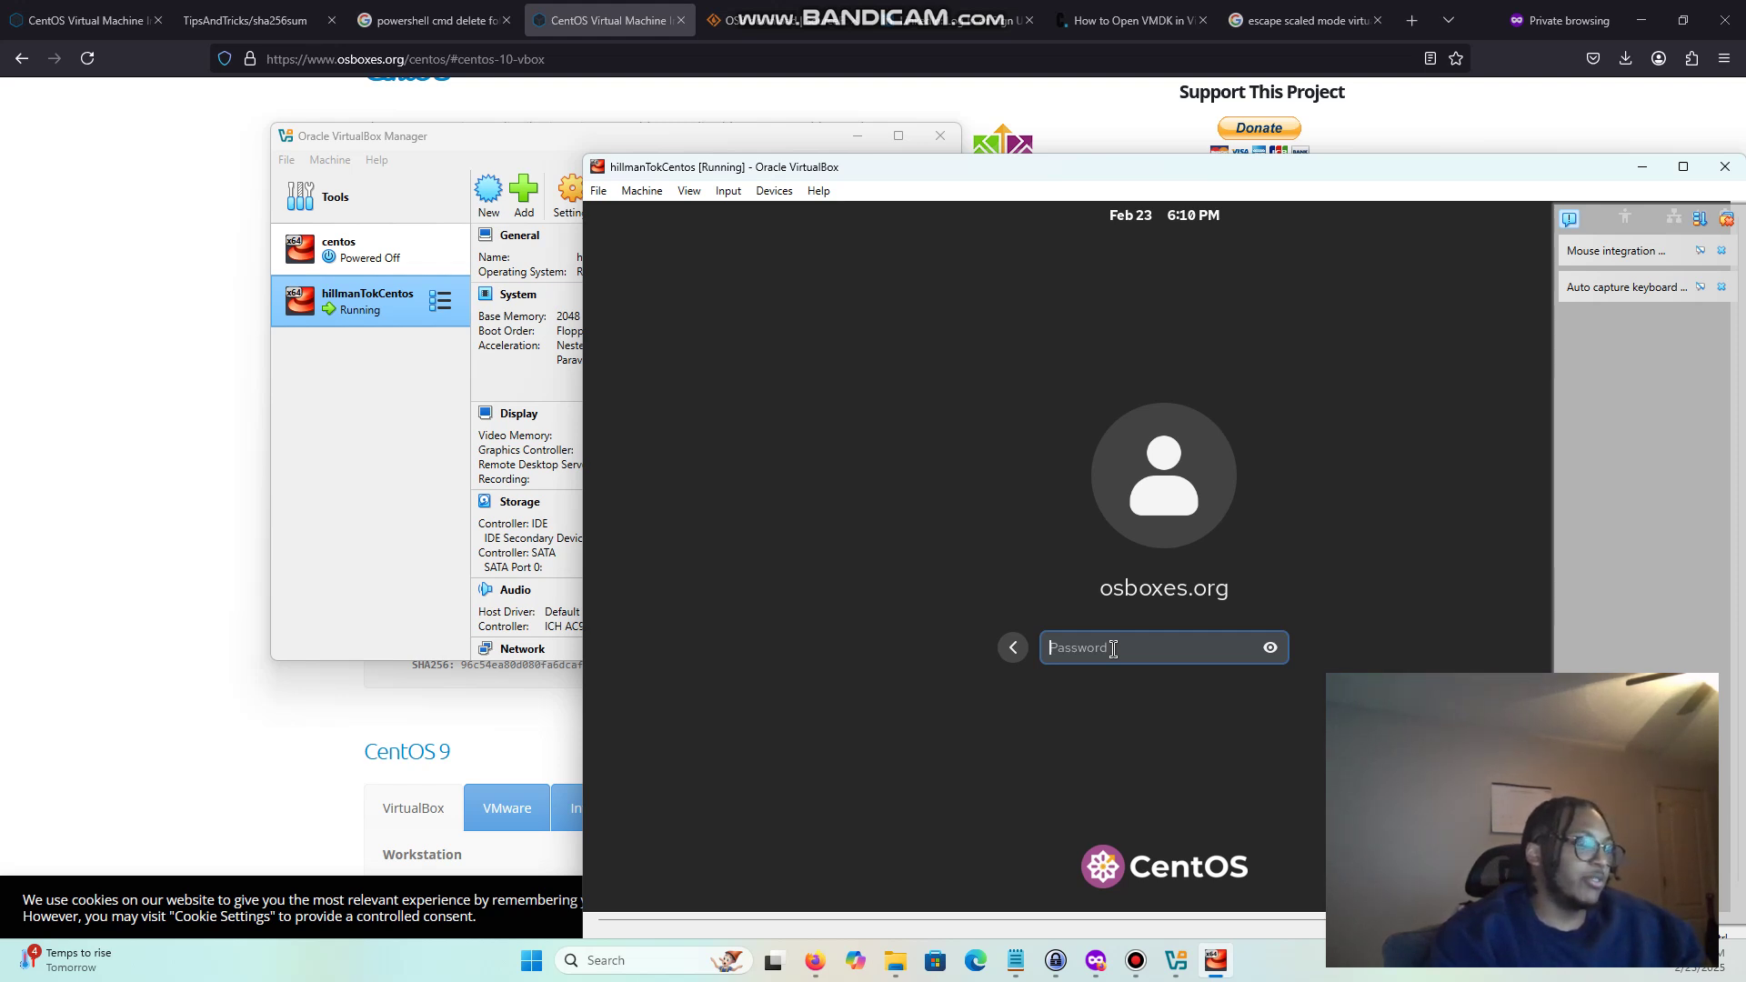
type("osboxes.")
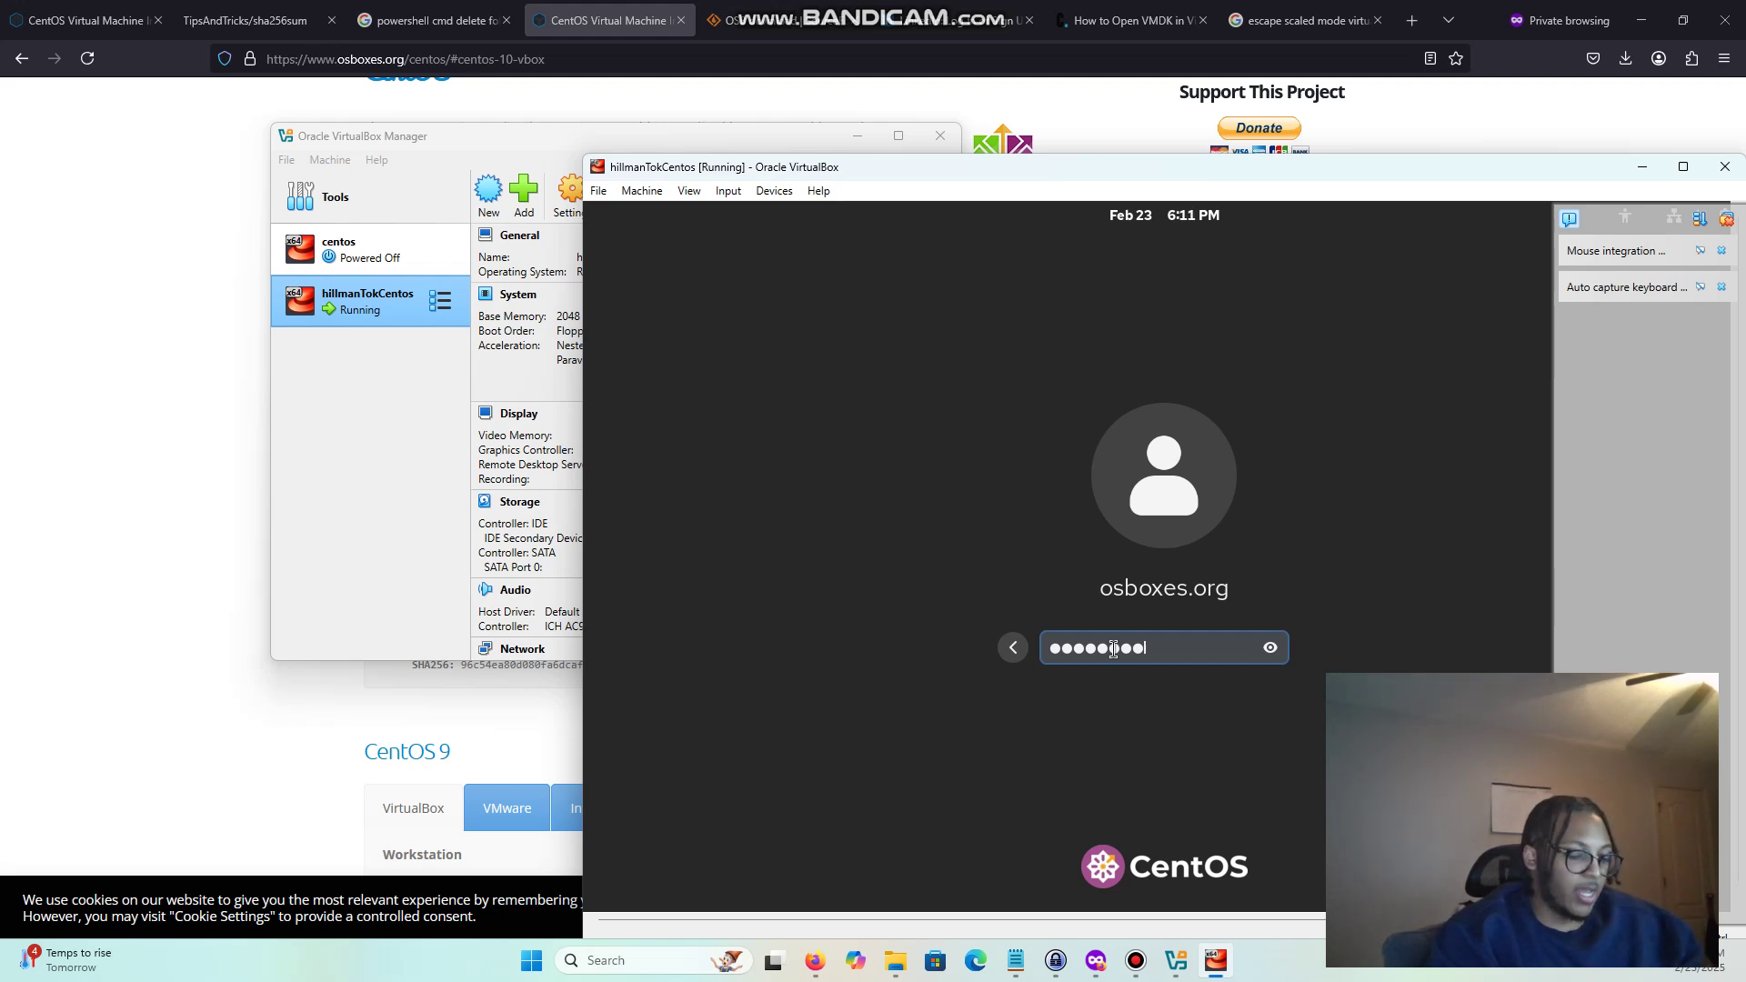
type("org")
key("Return")
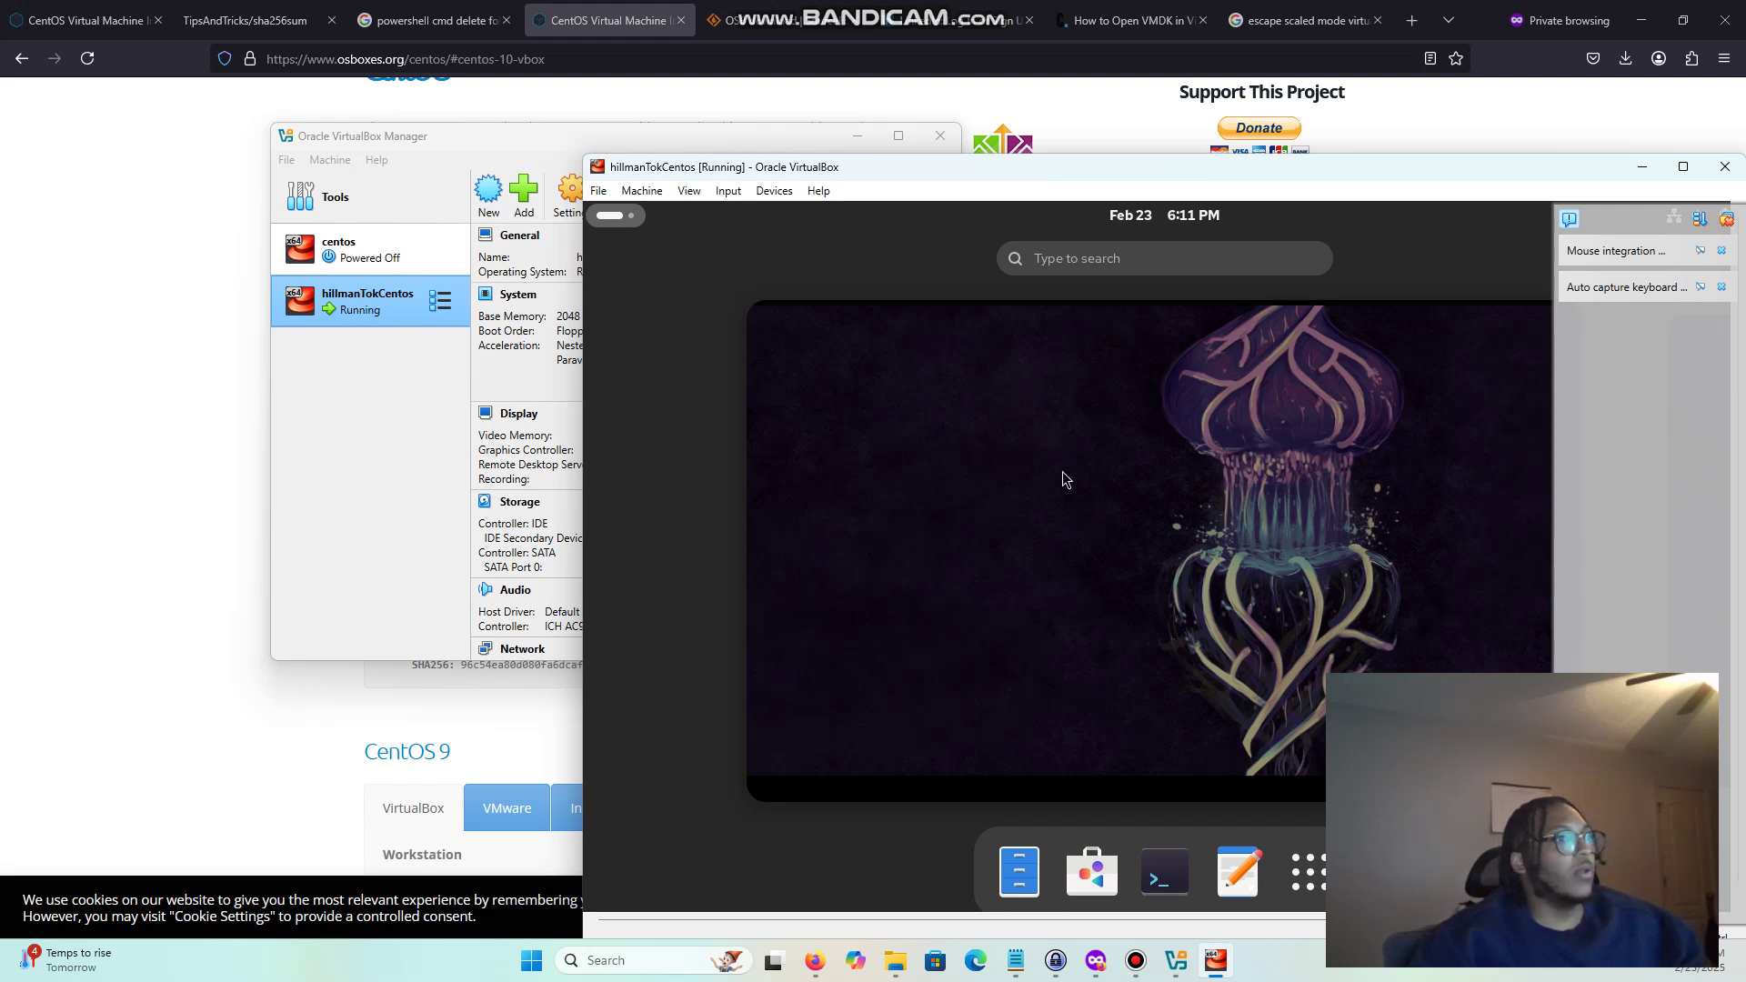
left_click(1082, 442)
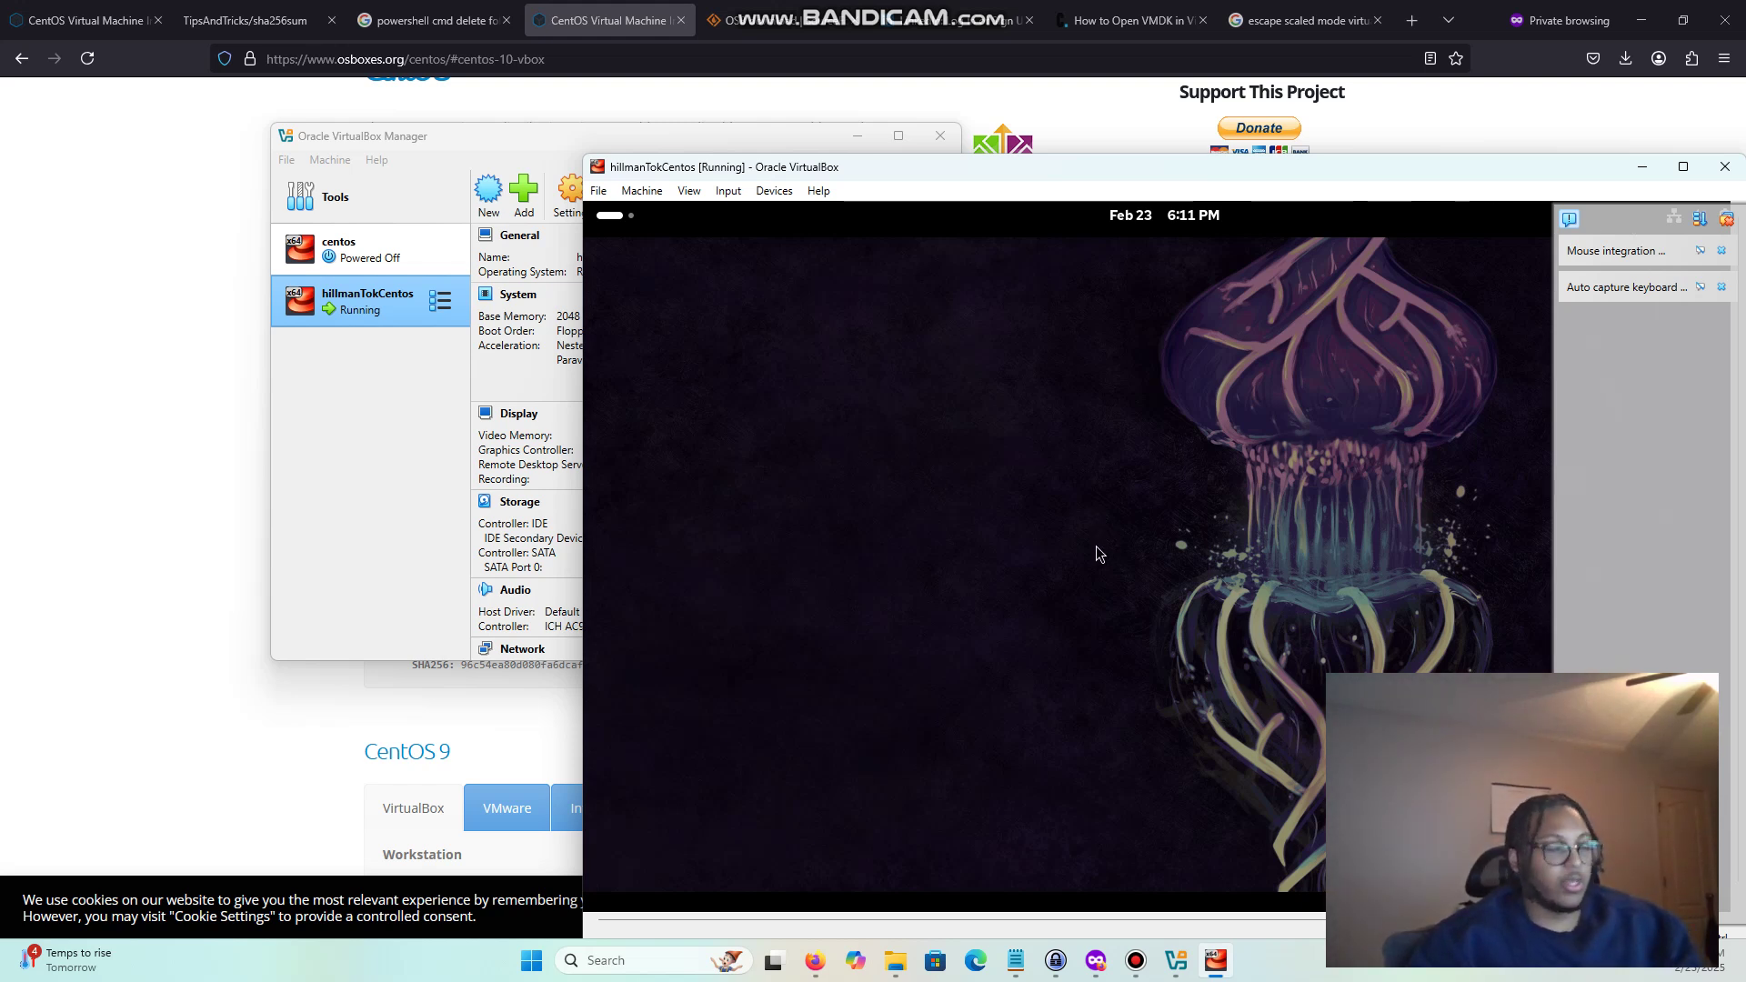
left_click(610, 215)
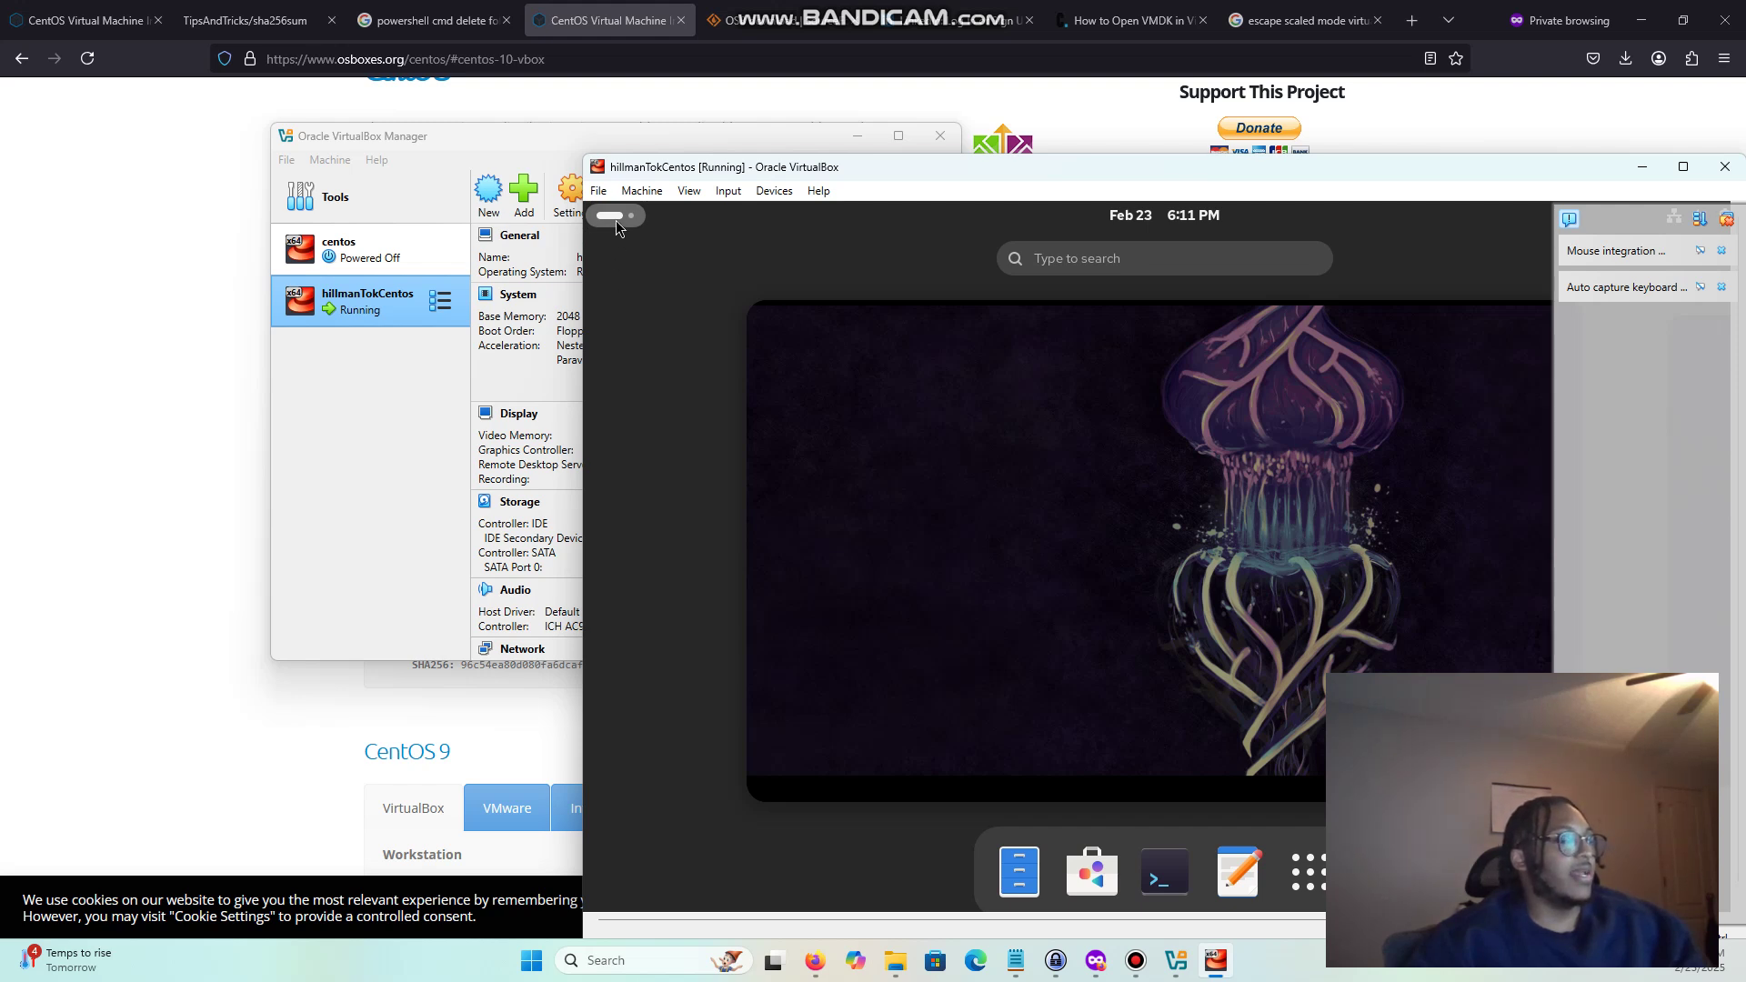
left_click(1062, 338)
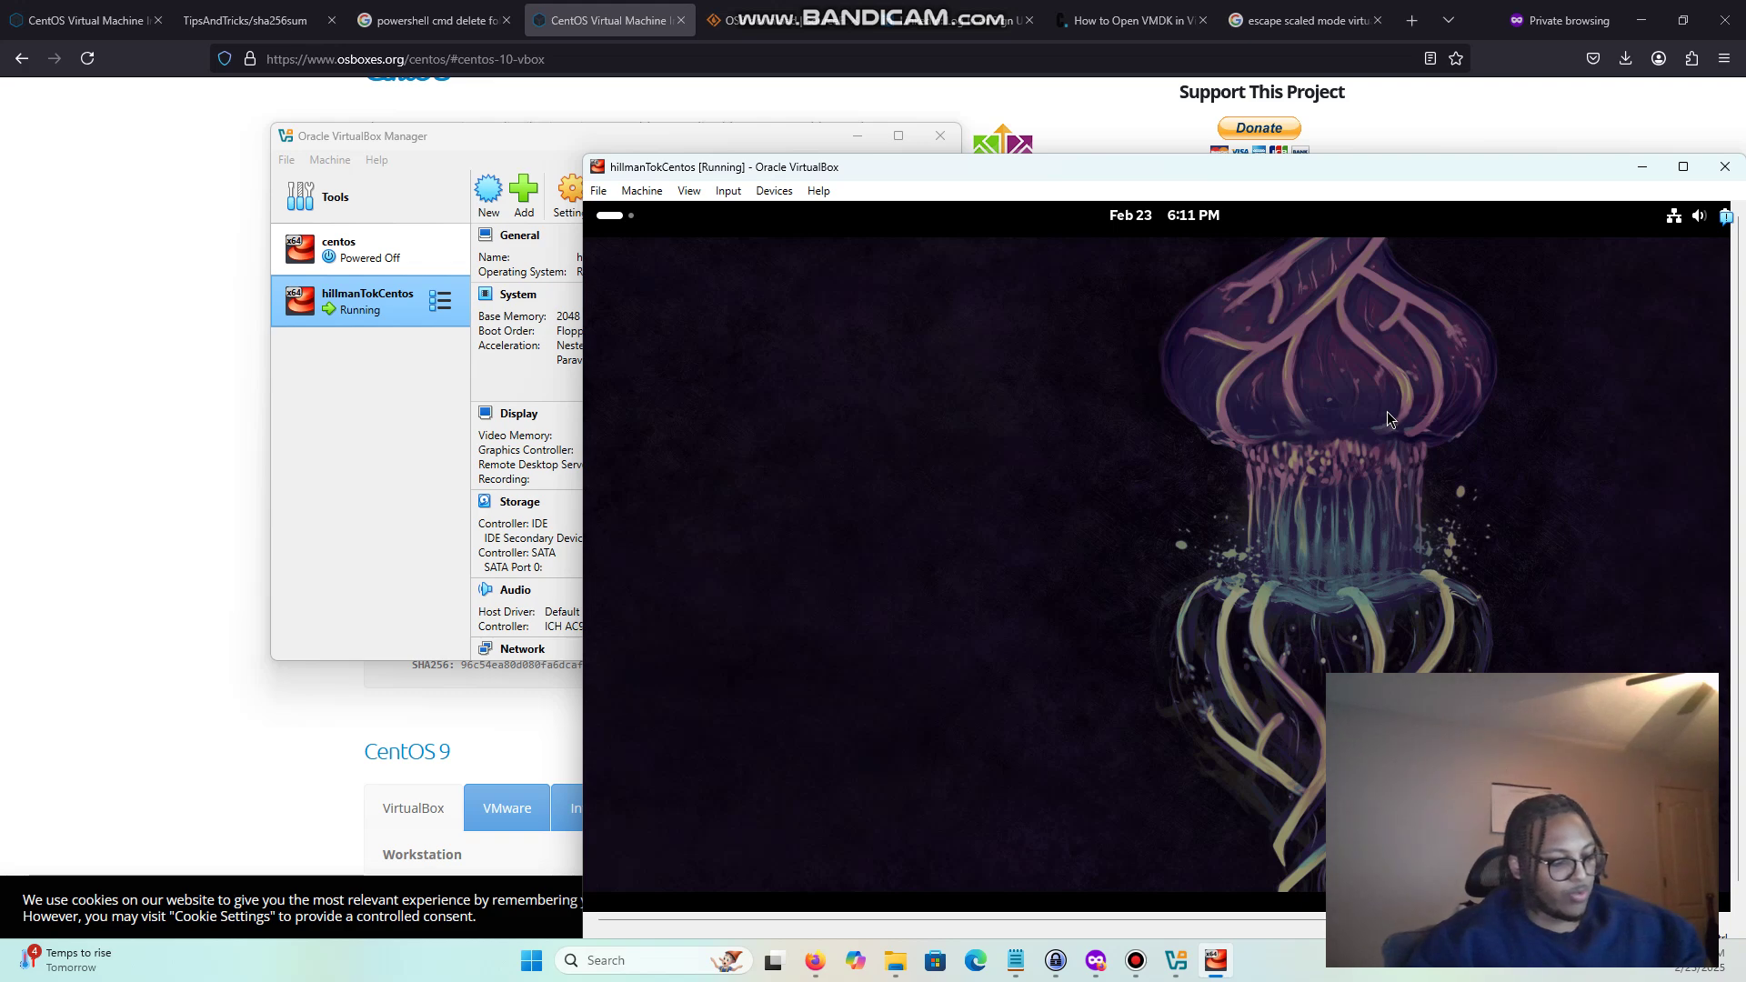
Open a terminal in the CentOS guest and run whoami and ls.
key("super")
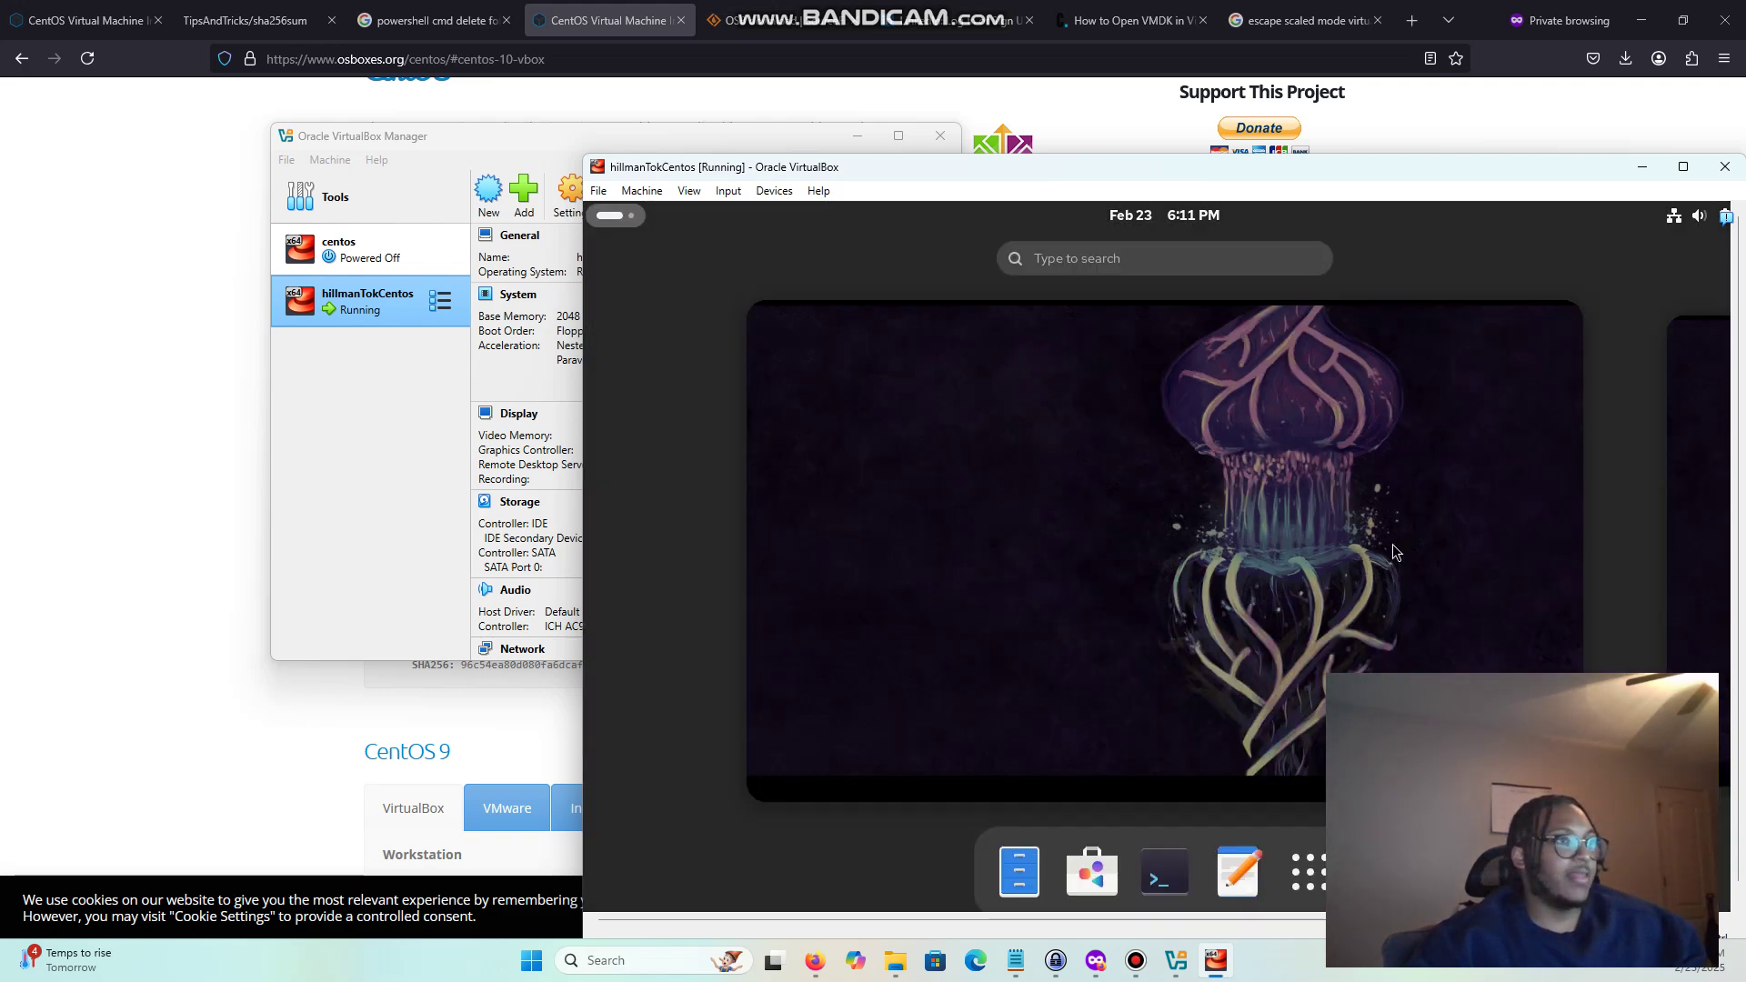
left_click(1141, 882)
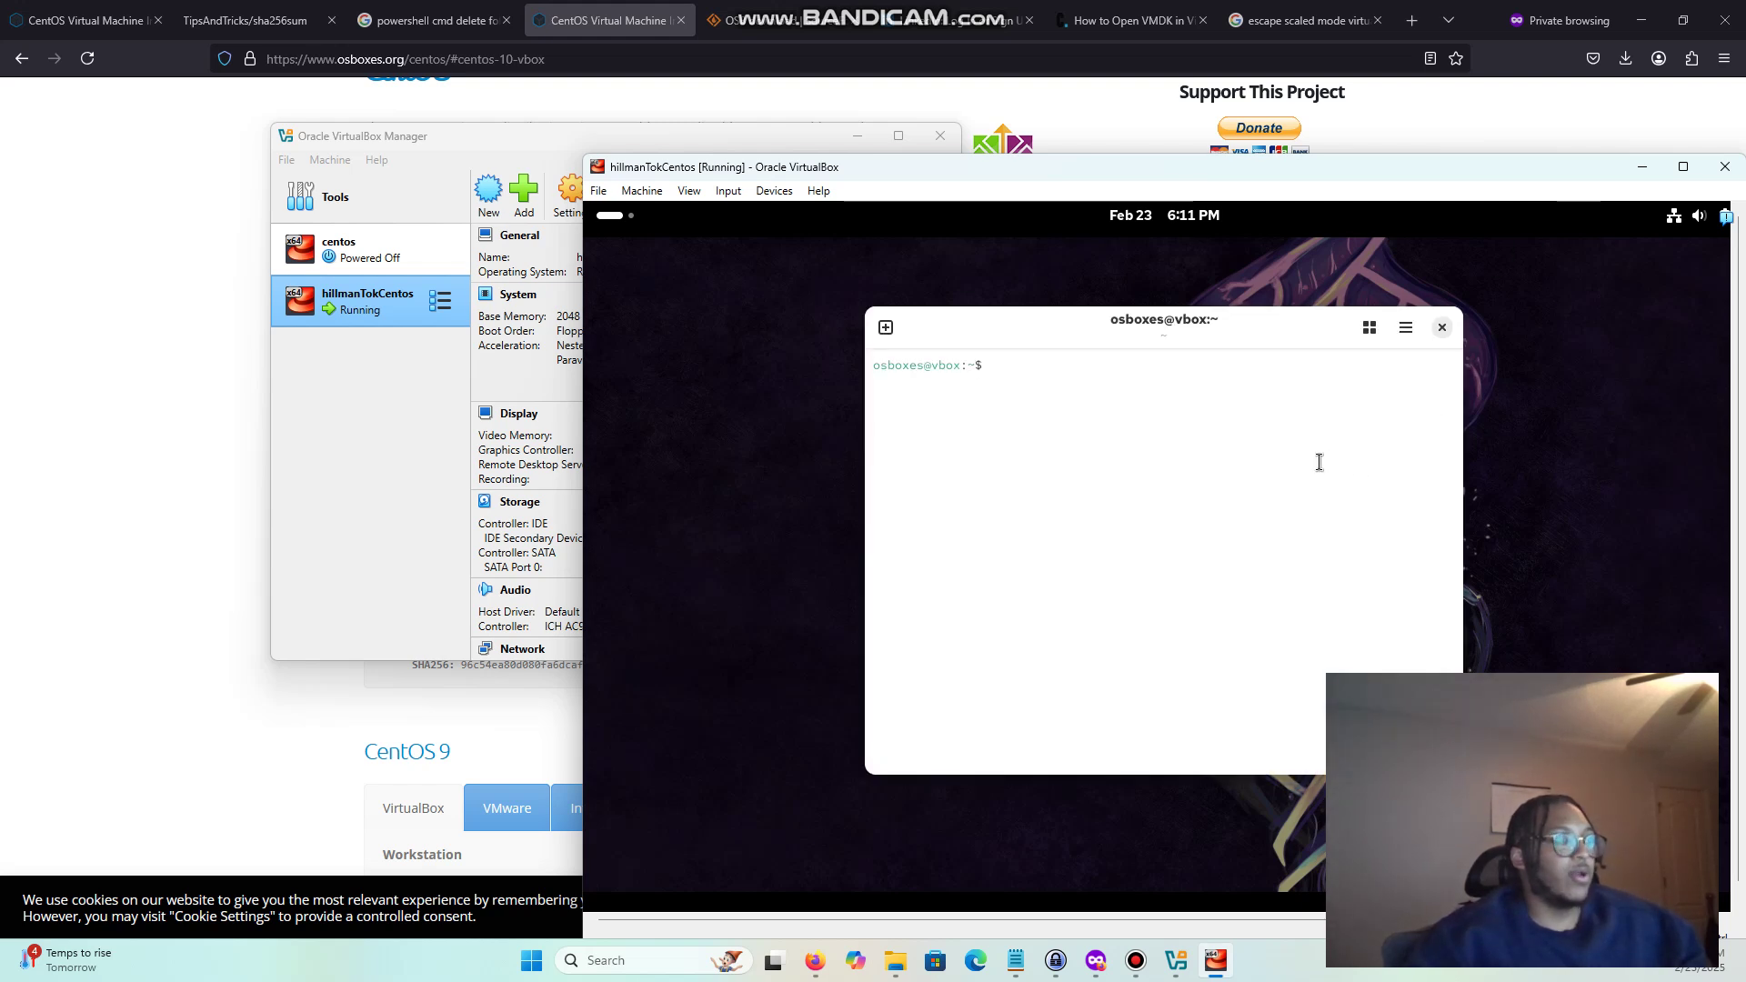
type("whoami")
key("Return")
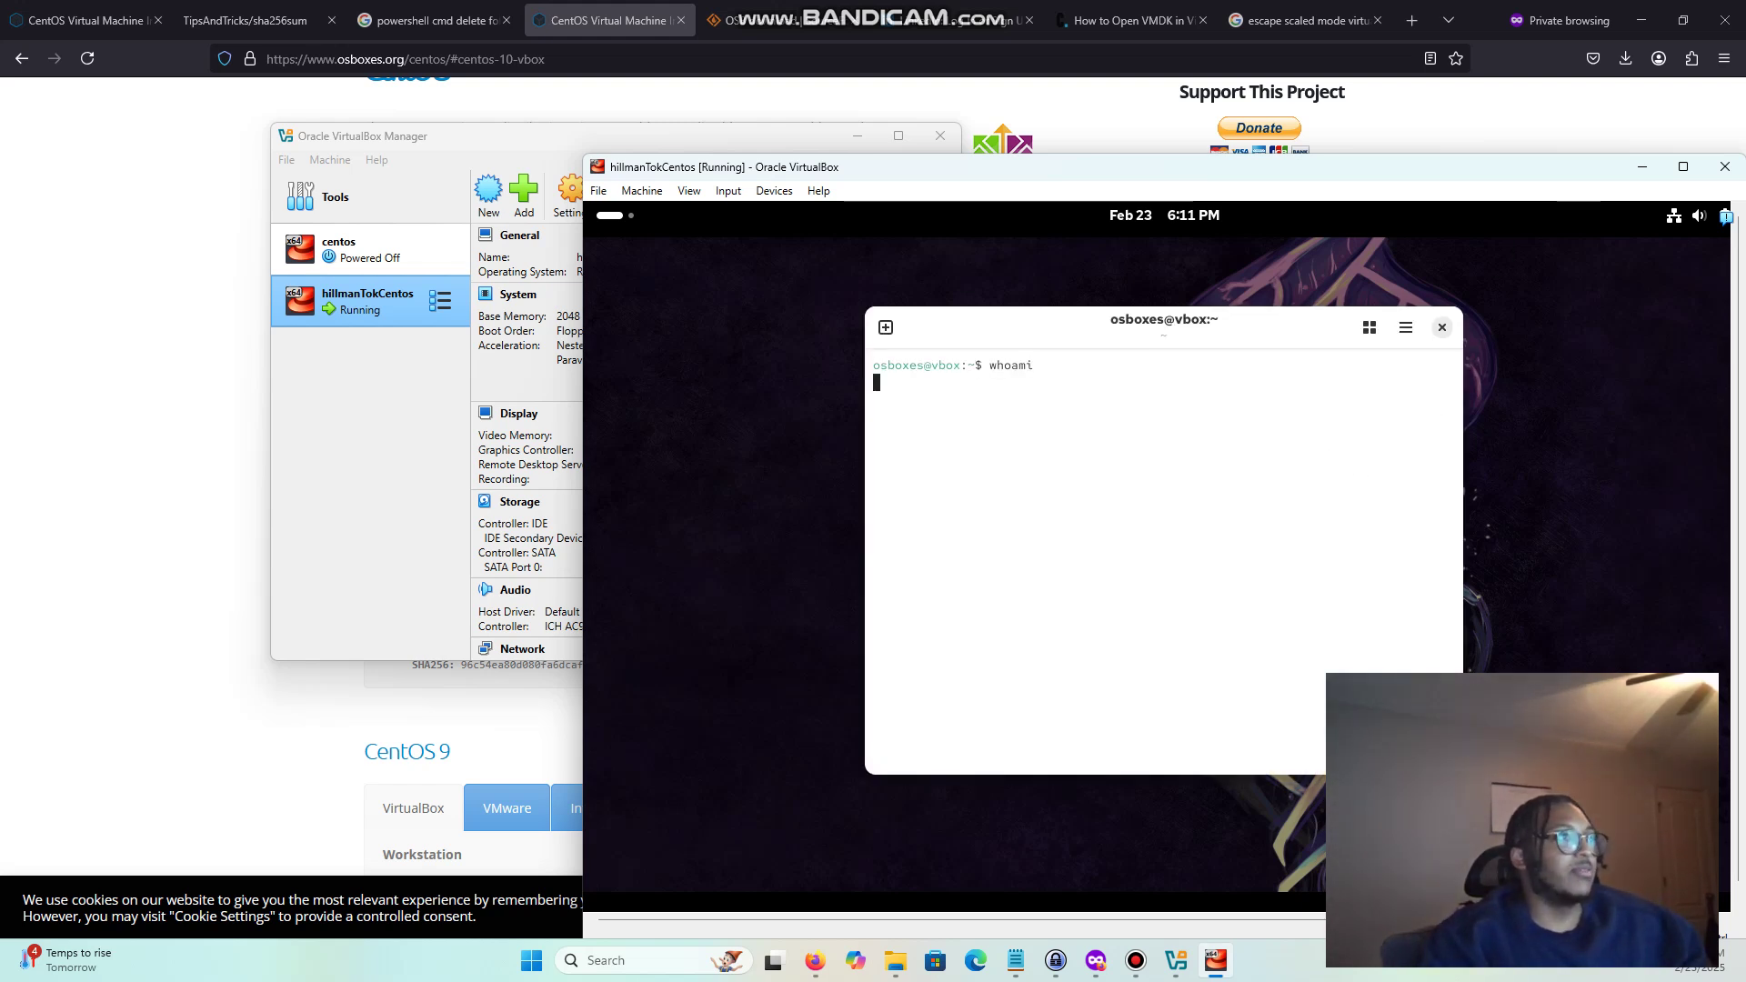
type("ls")
key("Return")
type("who")
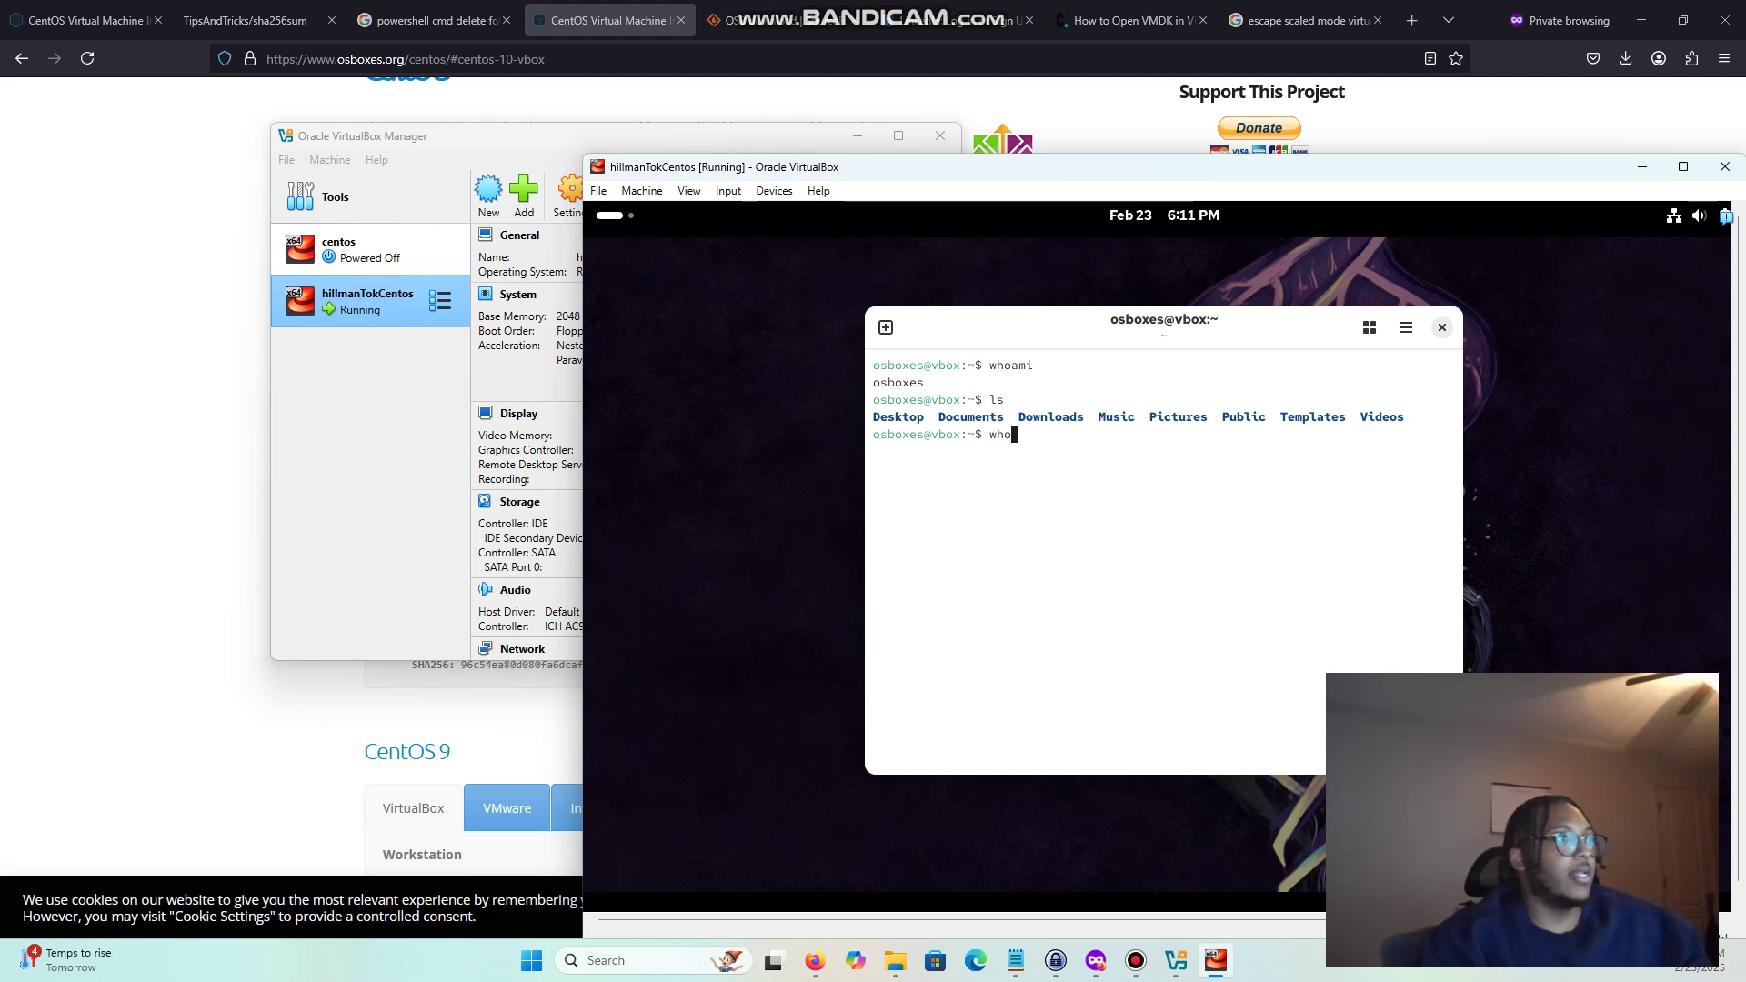
key("BackSpace")
key("BackSpace")
key("BackSpace")
List the running processes with ps and ps -aux, and clear the terminal.
type("ps")
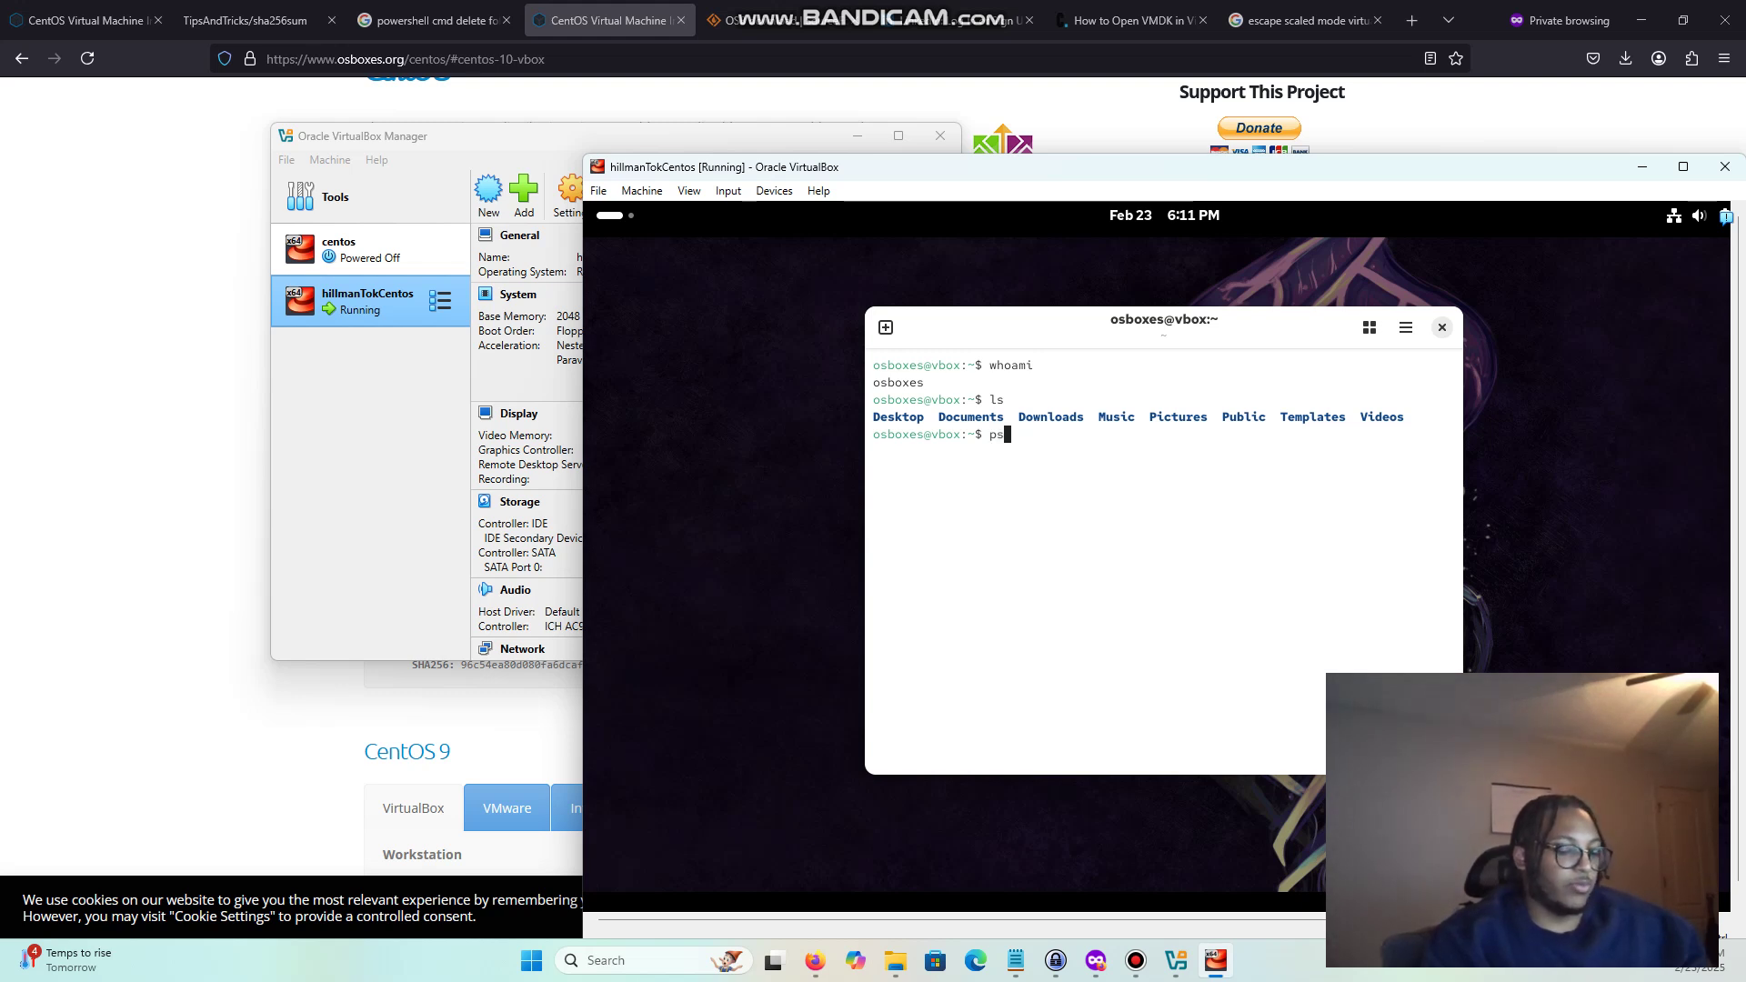
key("Return")
type("ps -a")
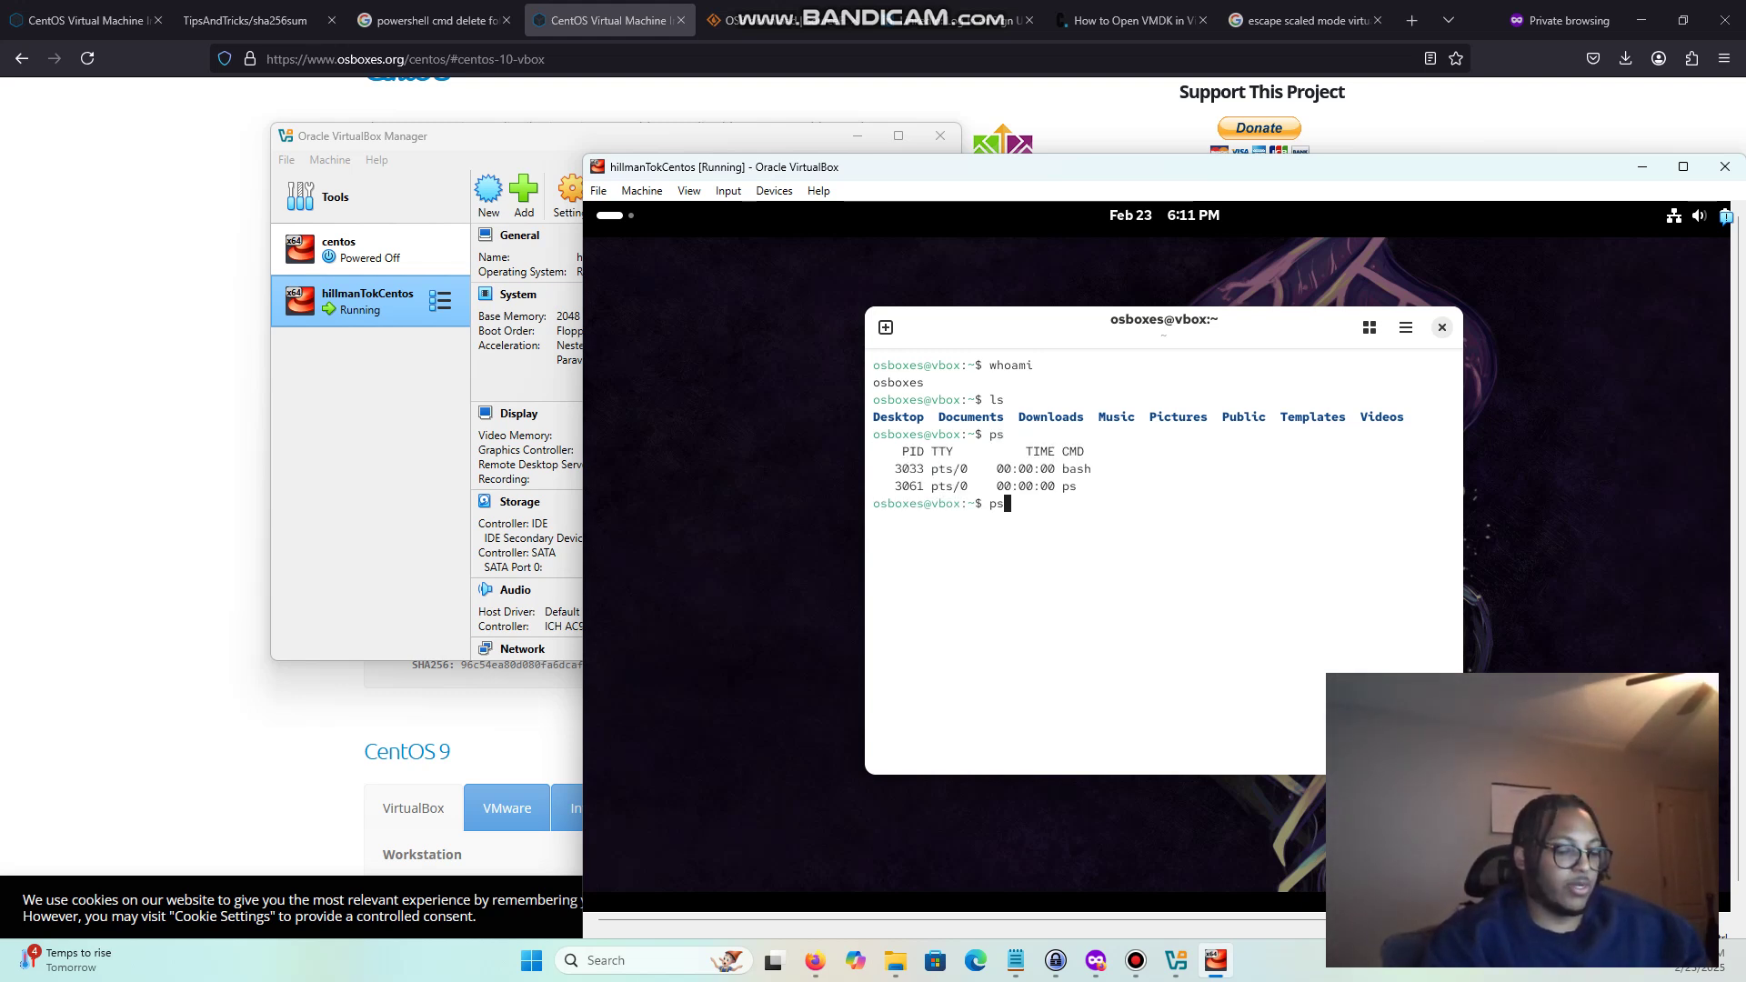
type("ux")
key("Return")
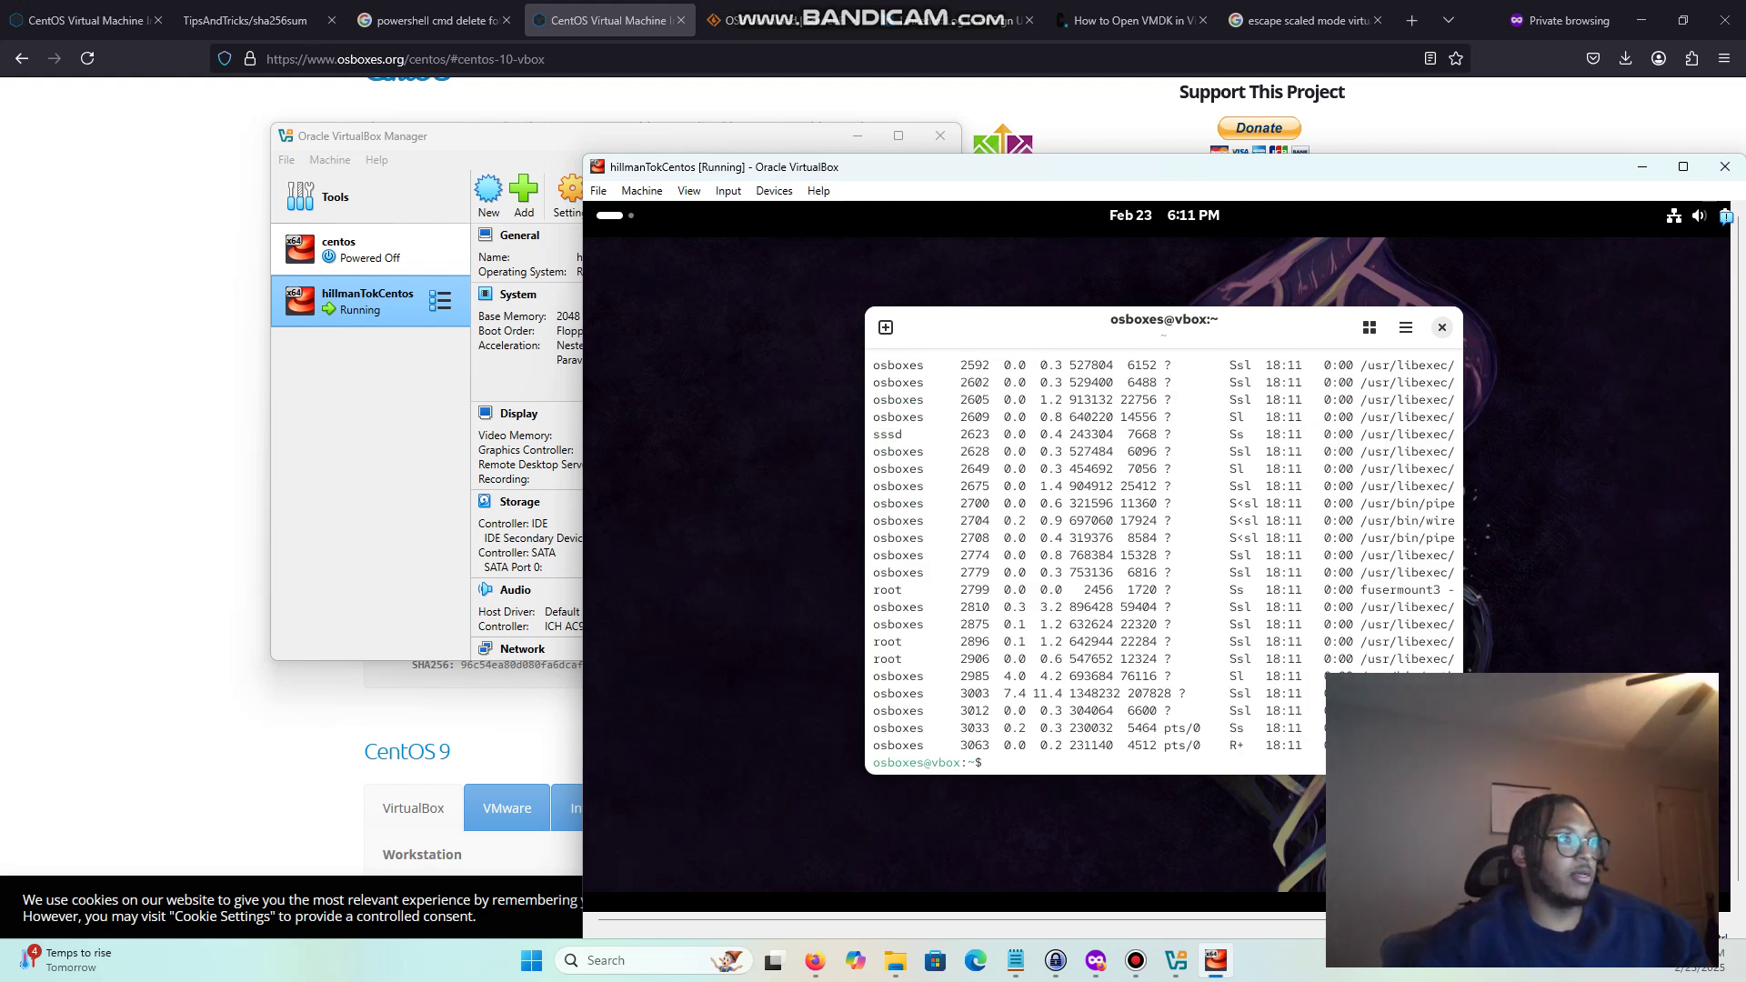
type("clear")
key("Return")
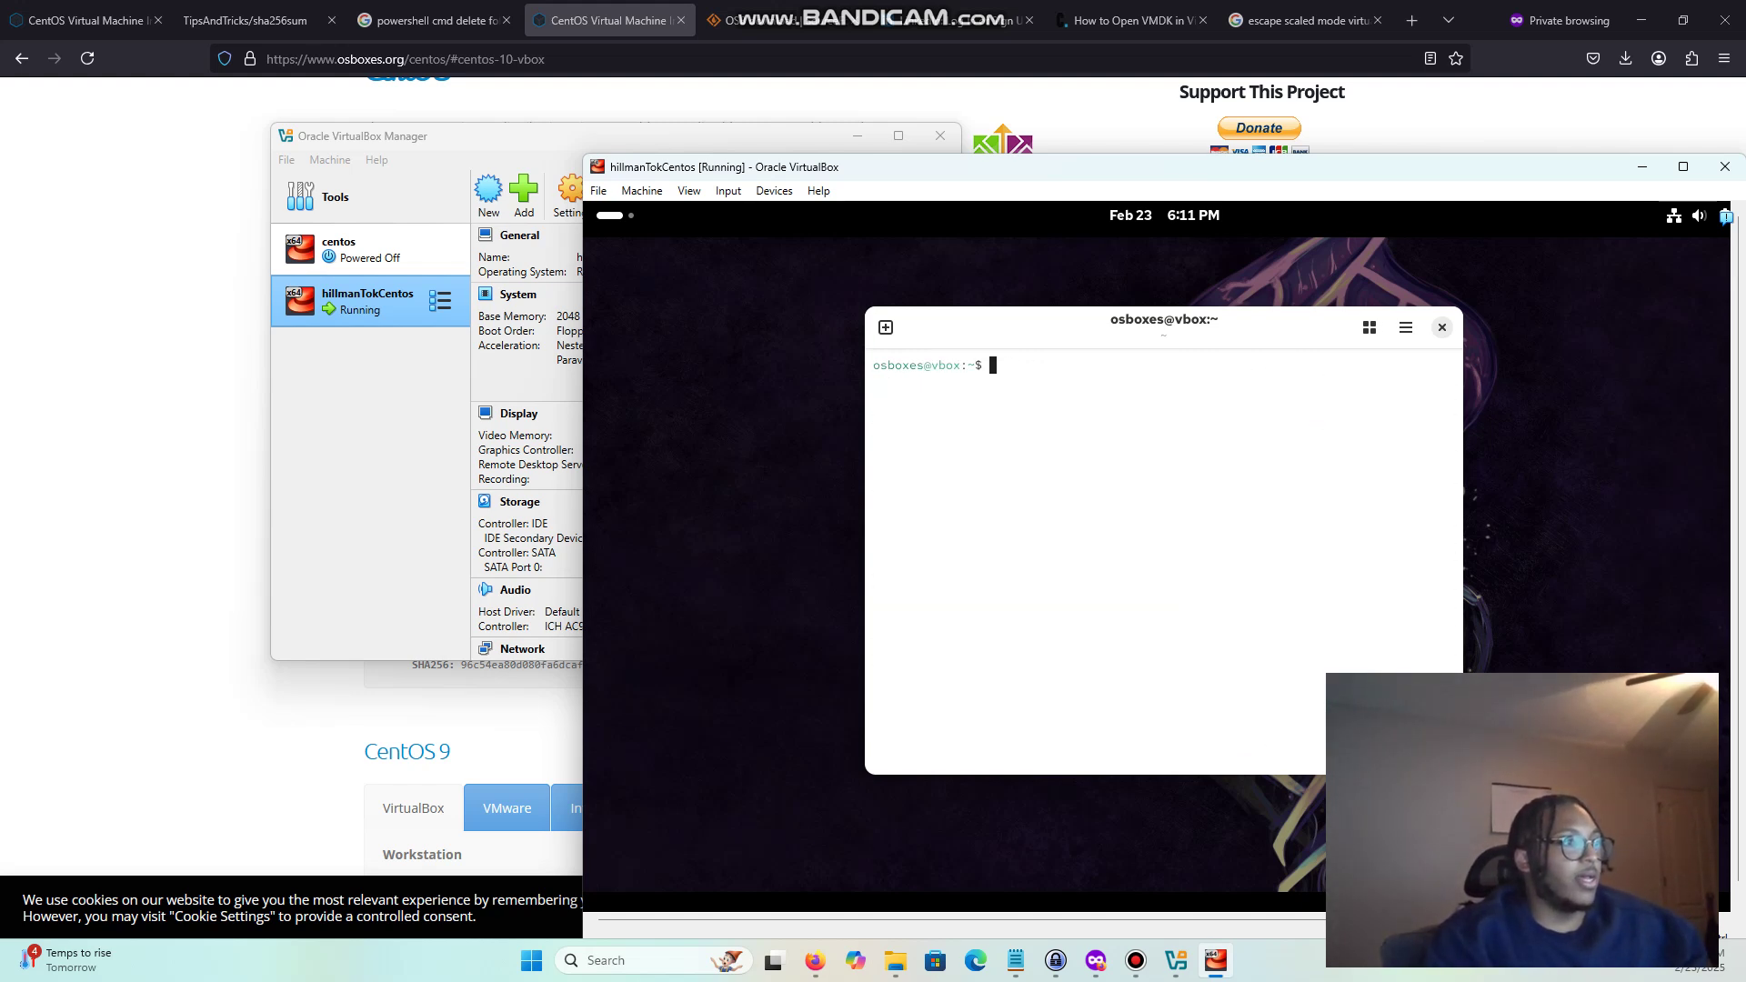
Filter the account list for shell entries by running cat /etc/passwd | grep "sh".
type("cat /e")
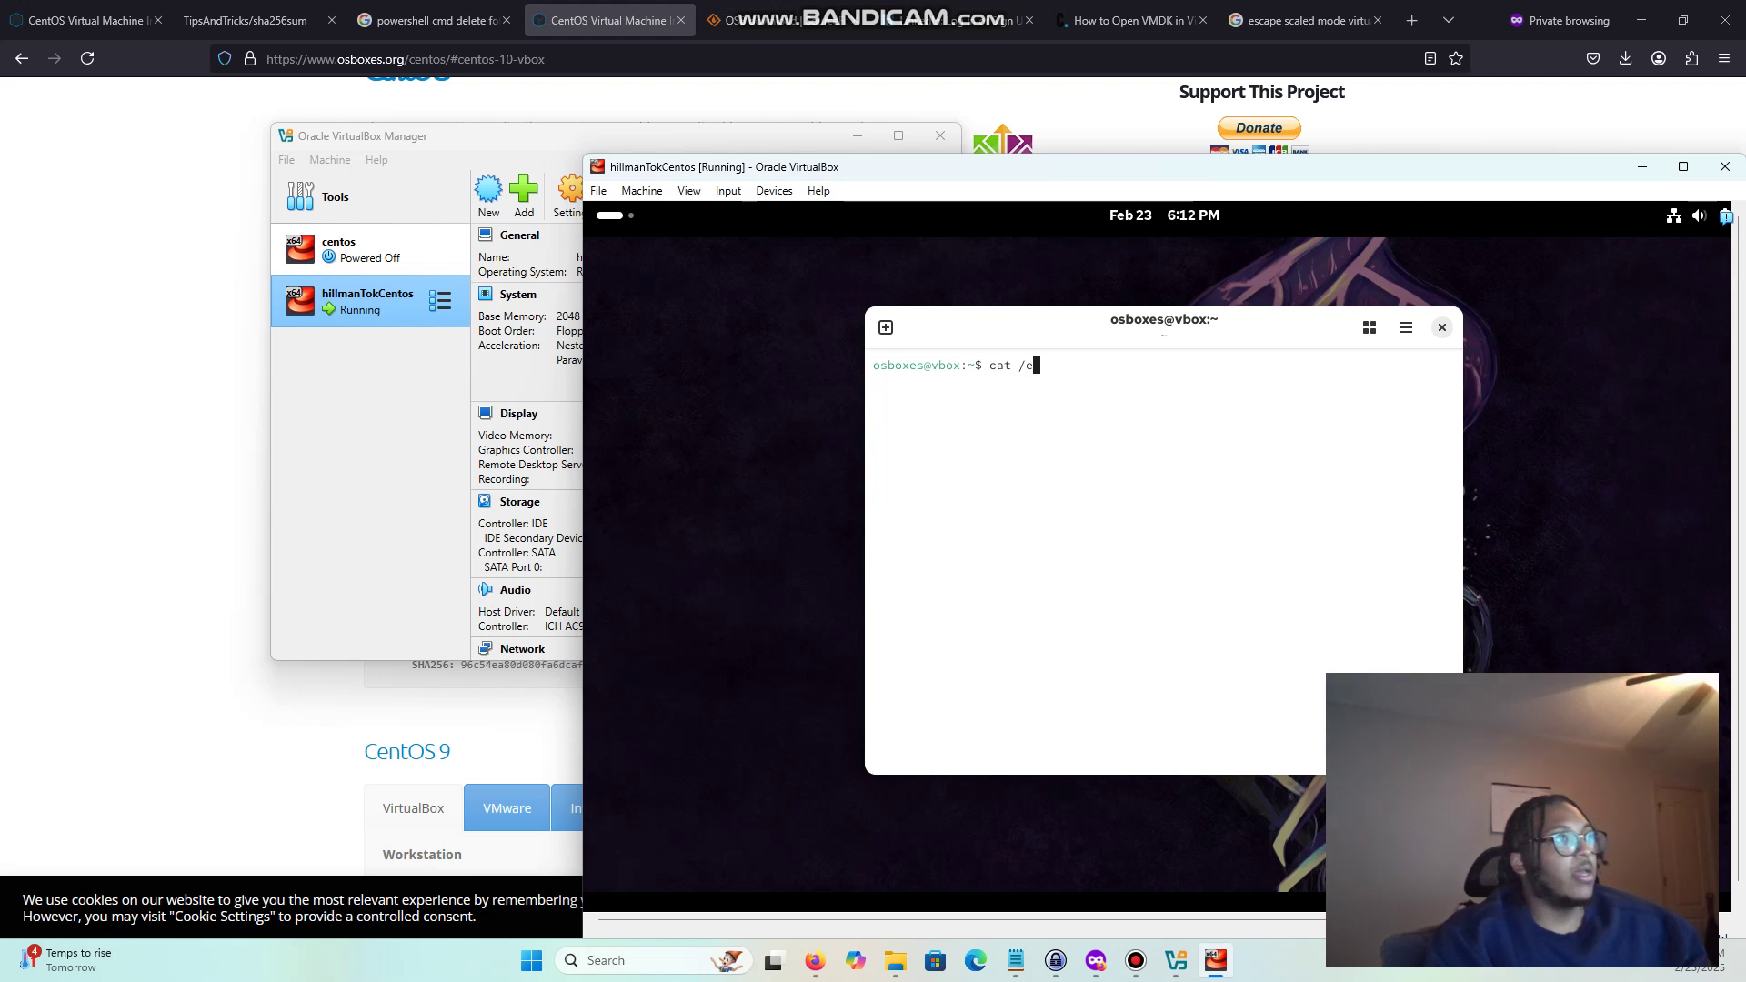
type("tc/passwd |")
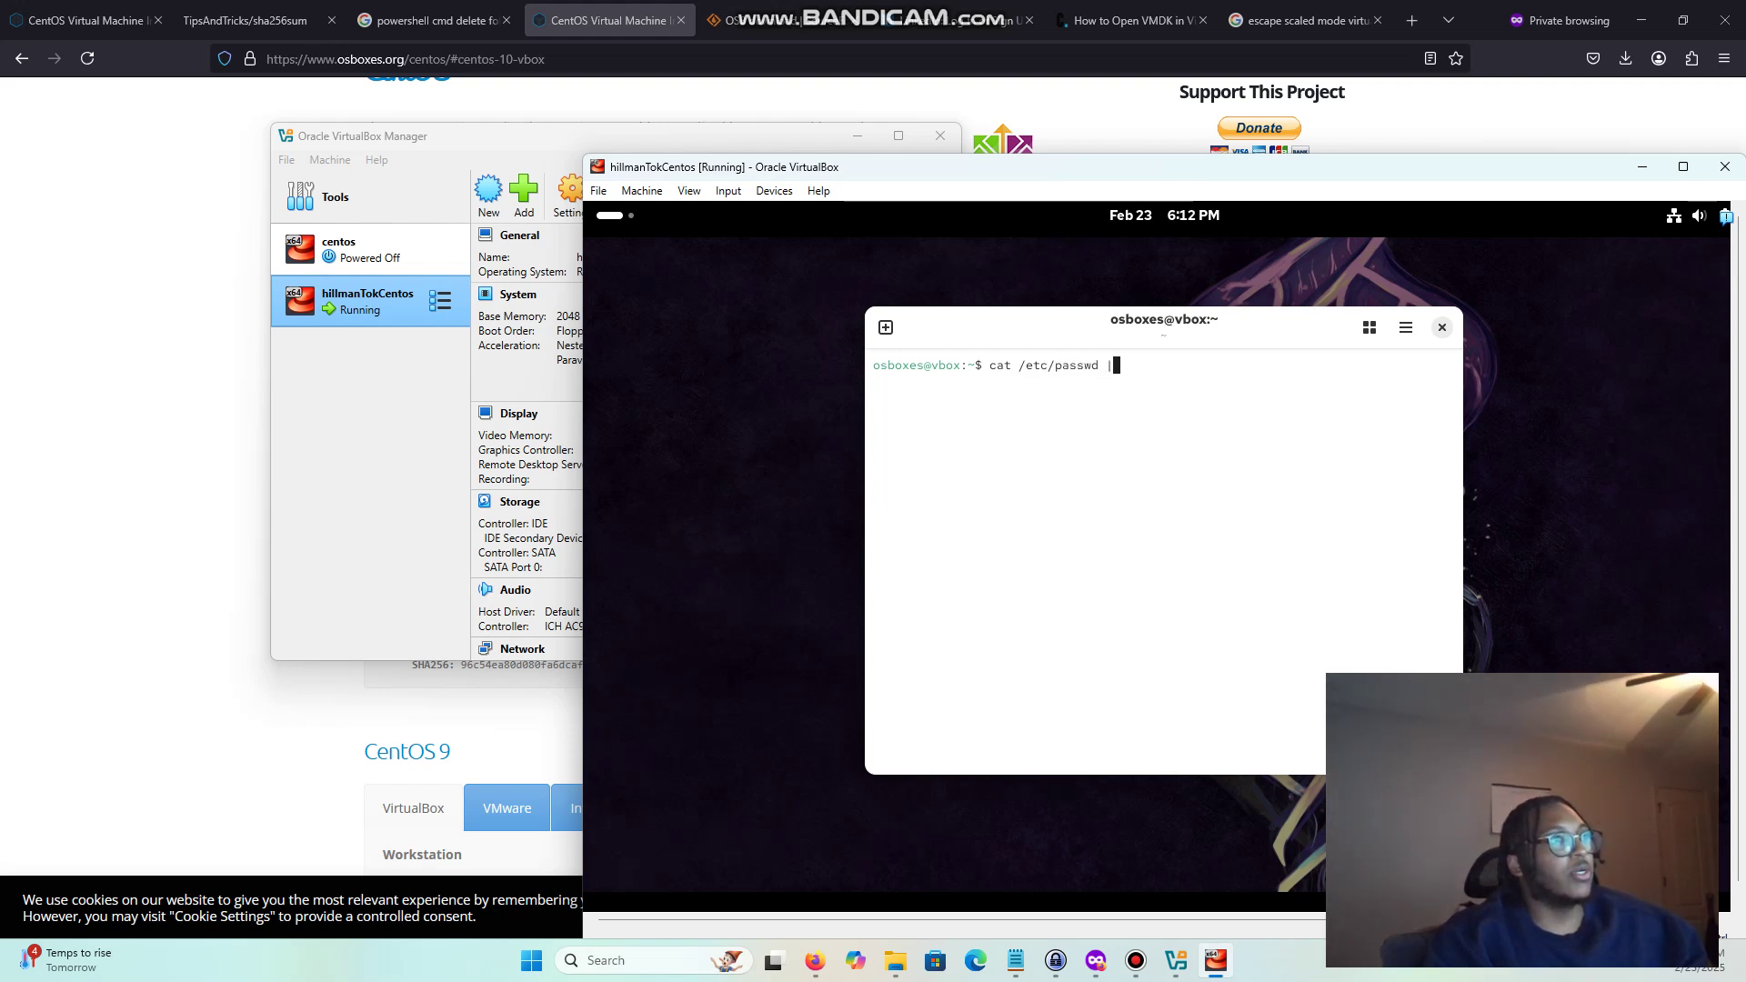
type(" grep ")
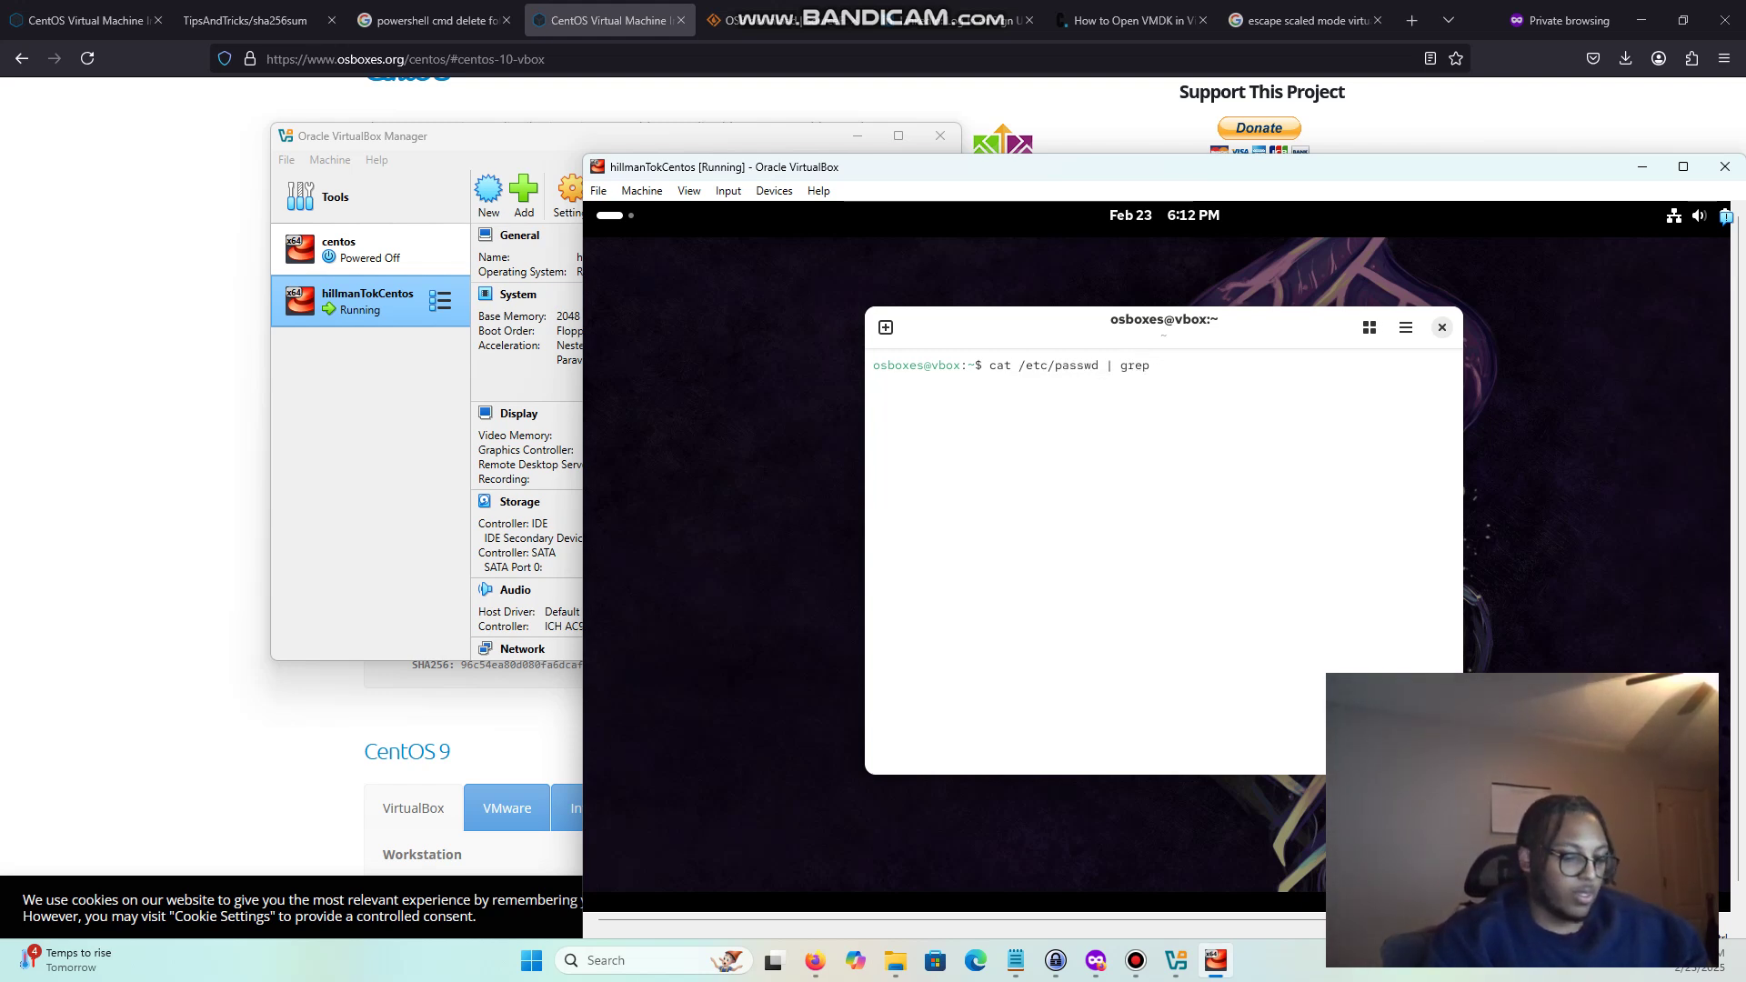
type("\"sh")
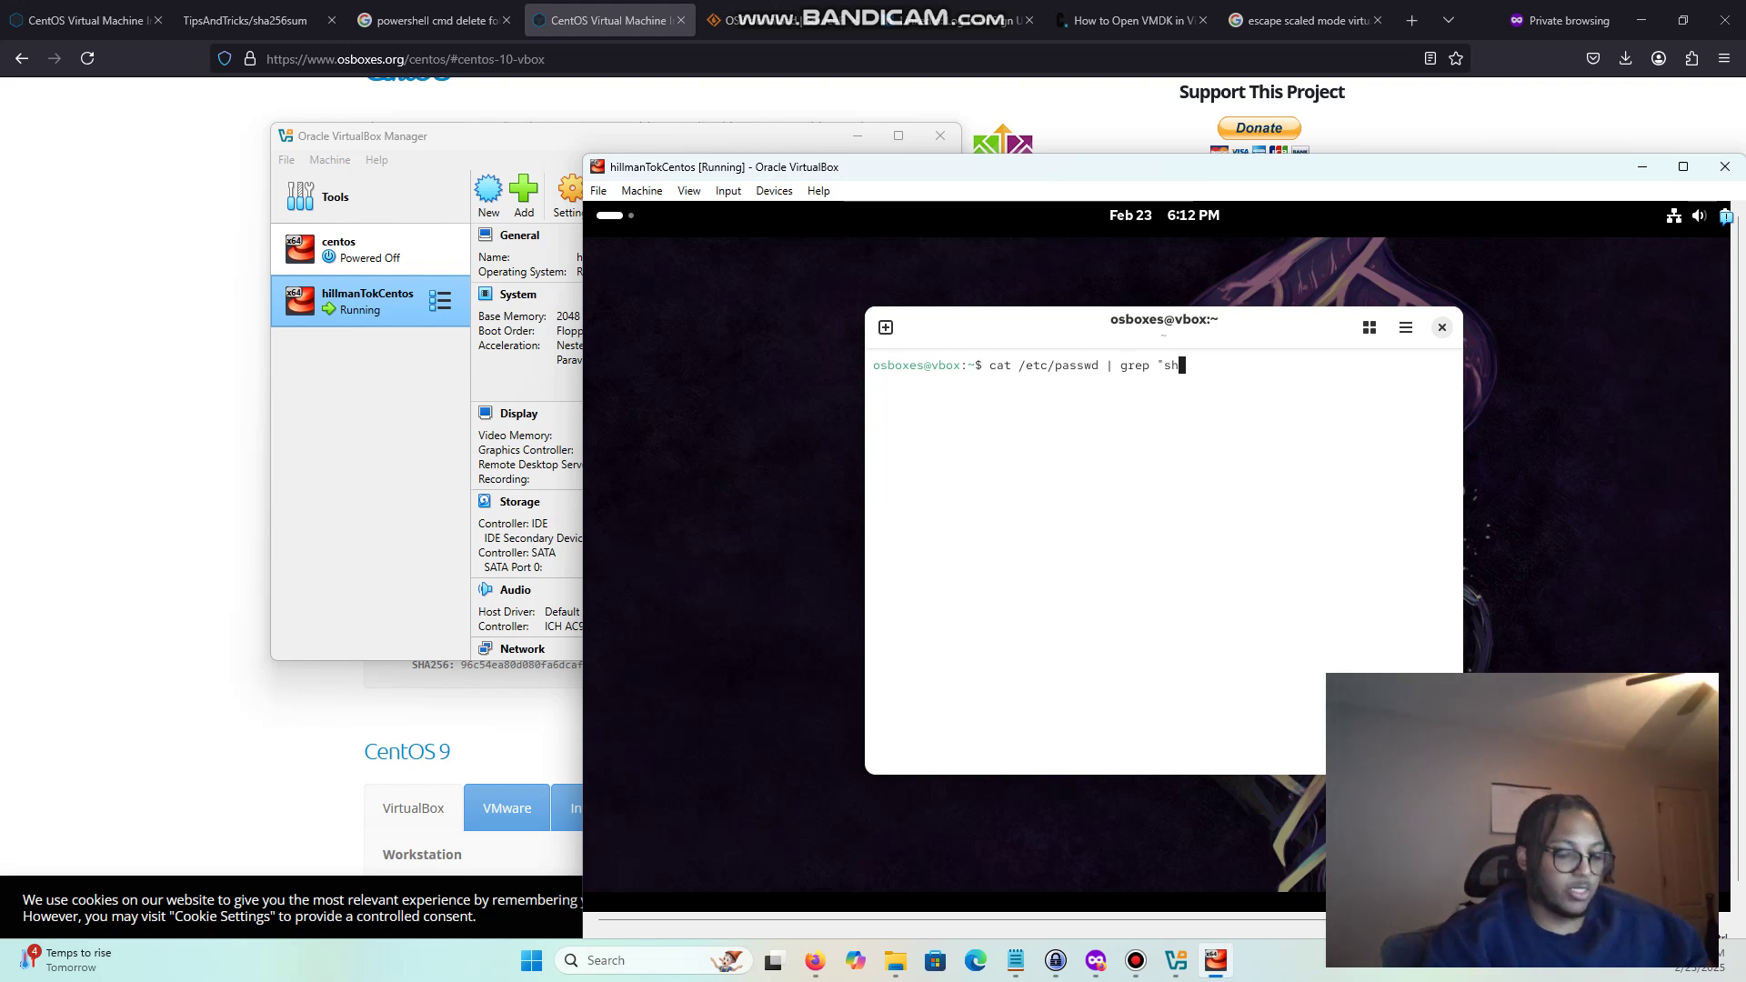
type("\"")
key("Return")
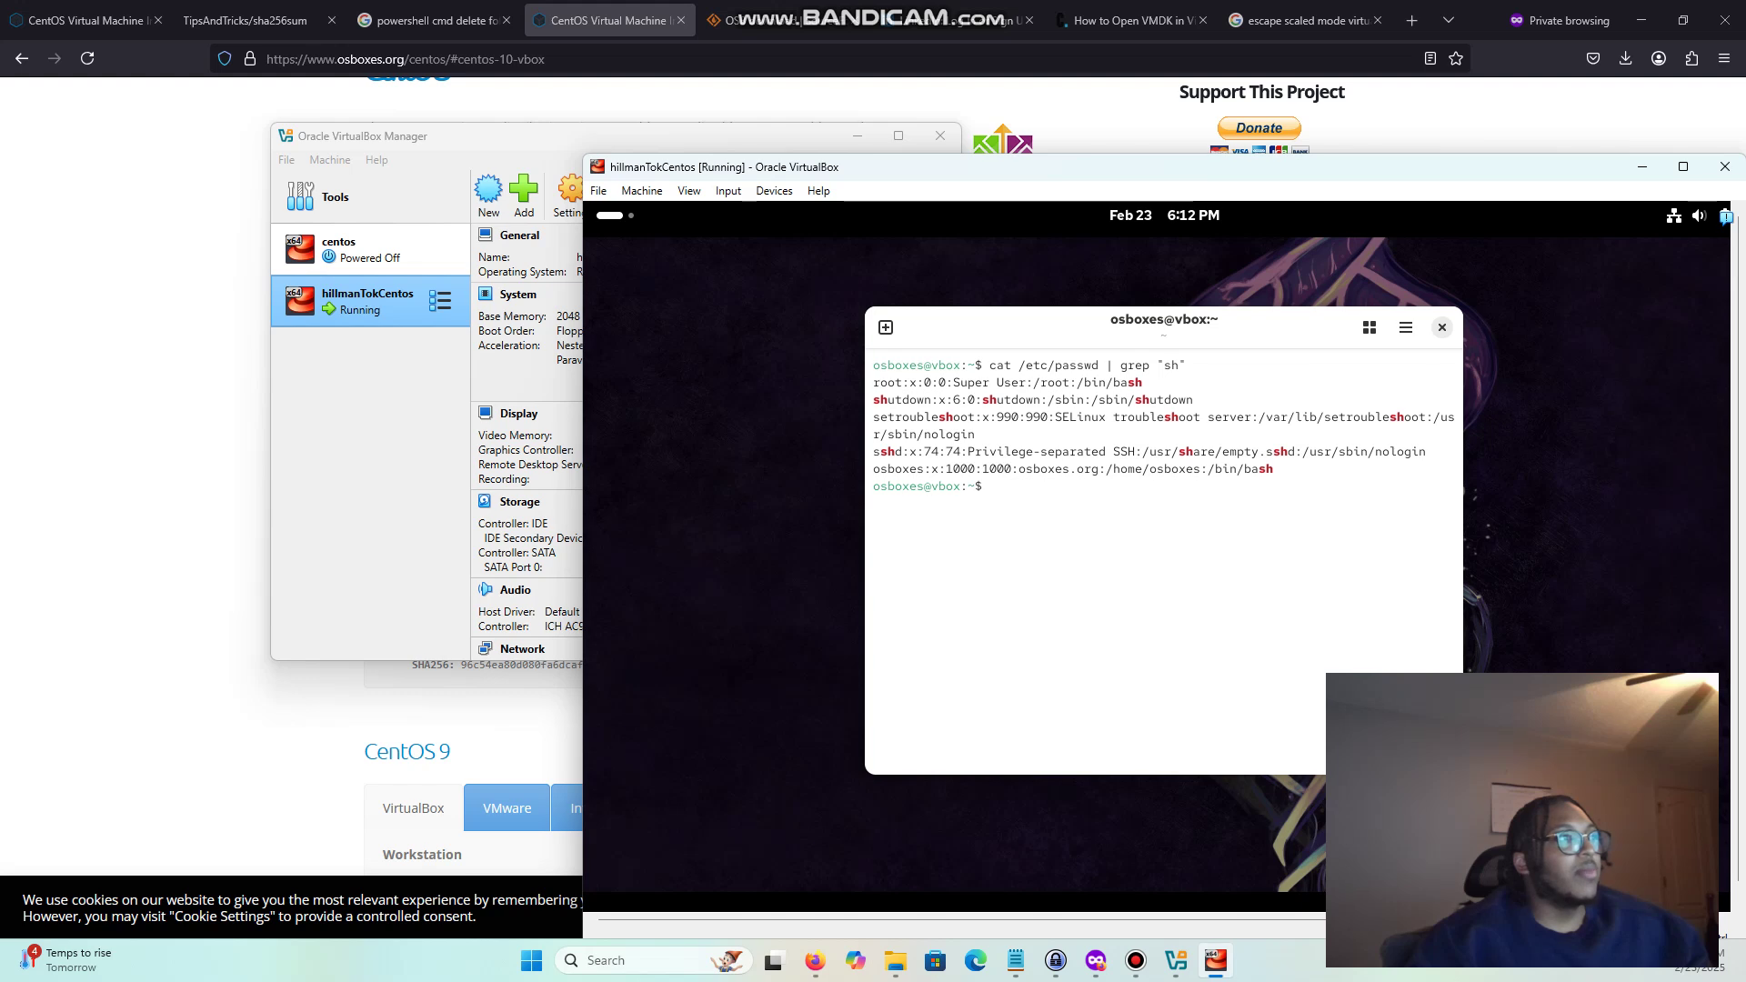
Run groups to check the account's group membership, and run sudo ls, authenticating with the account password.
type("groups")
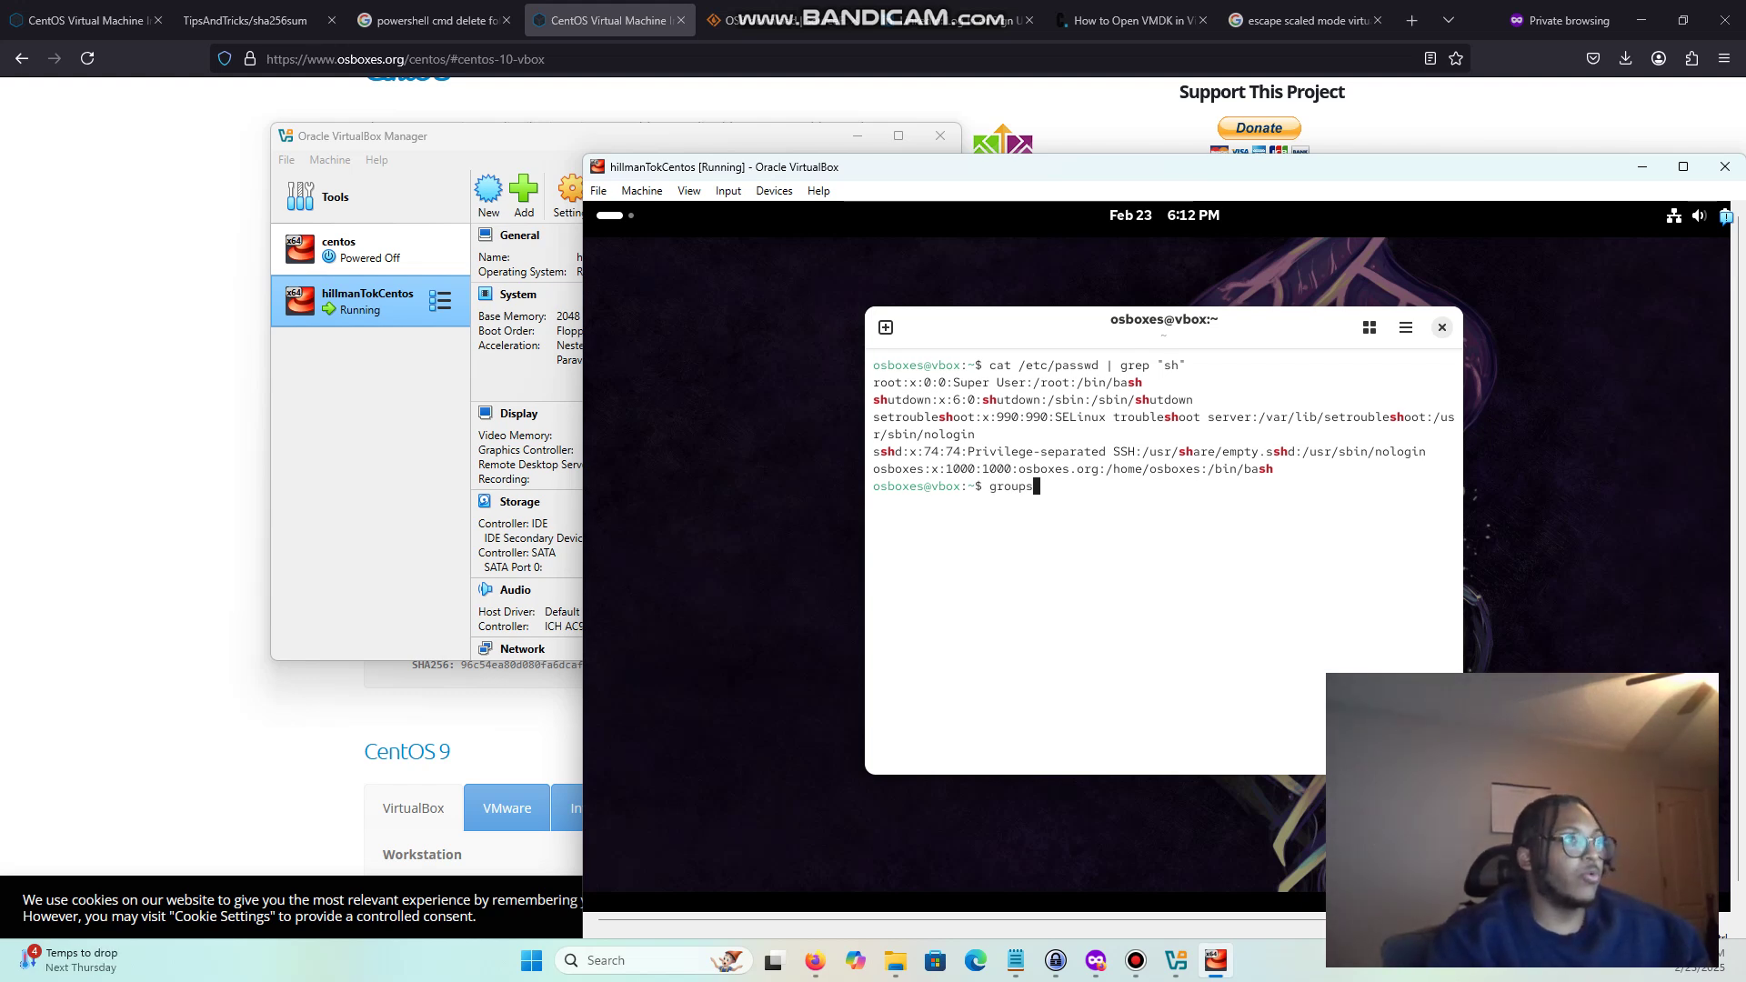
key("Return")
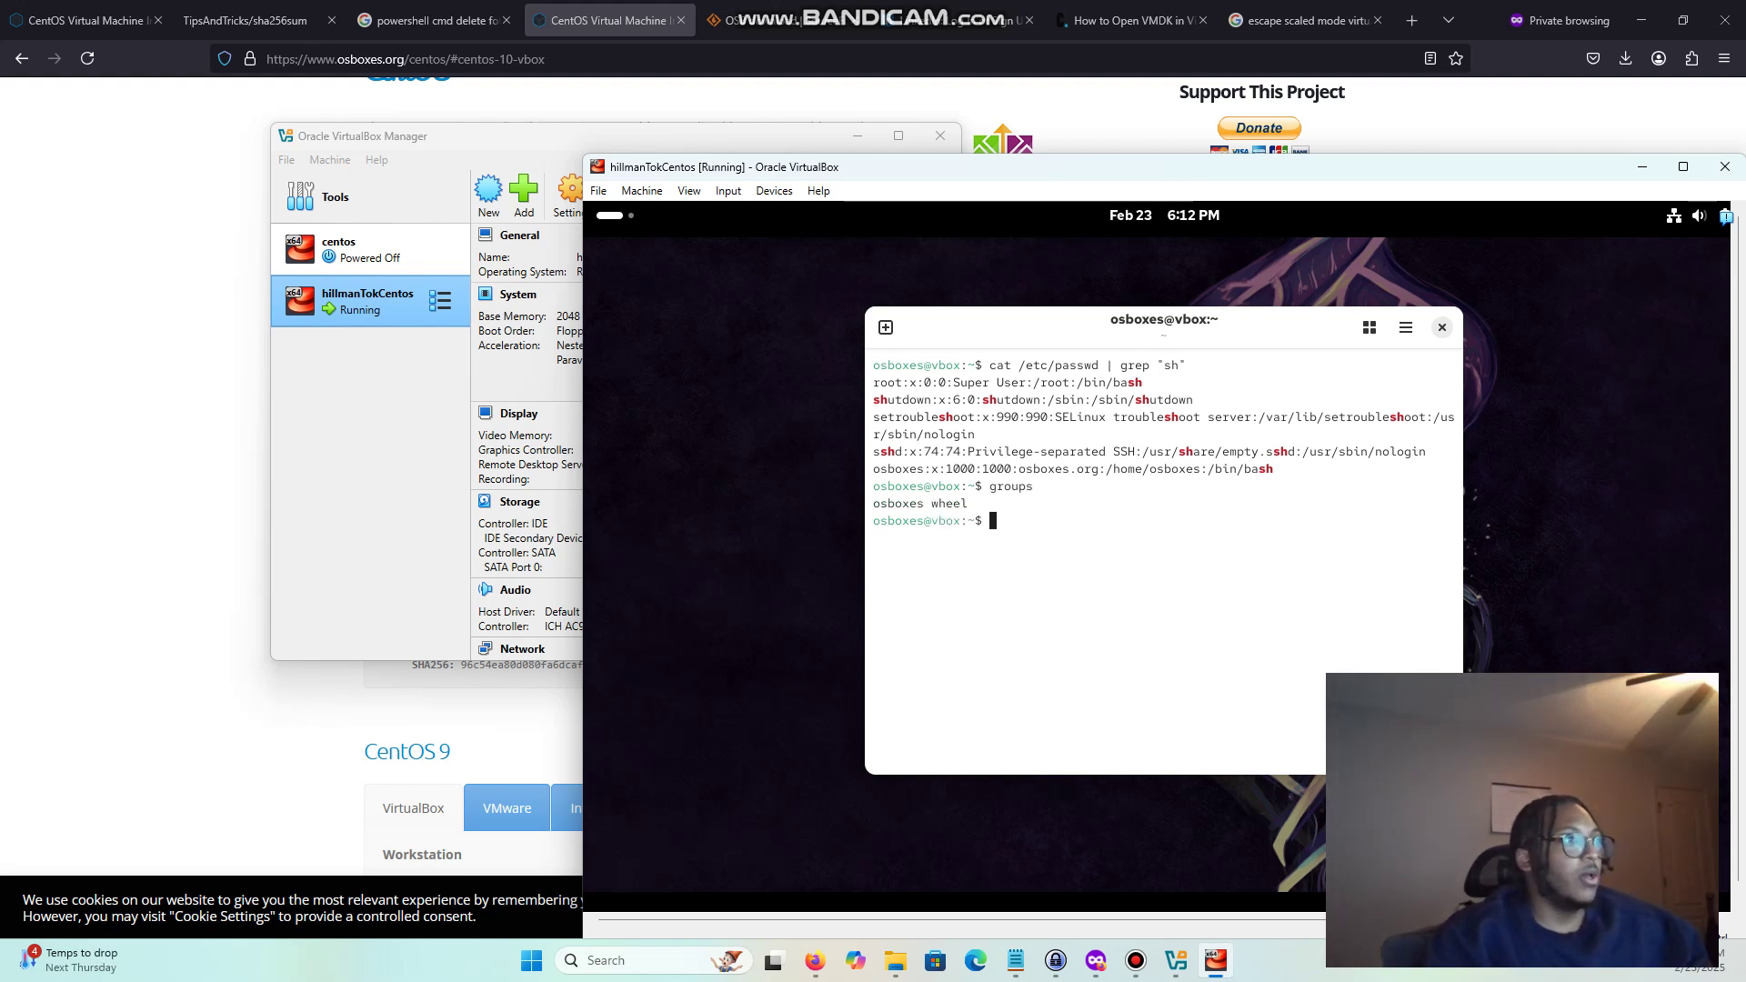
type("sudo ls")
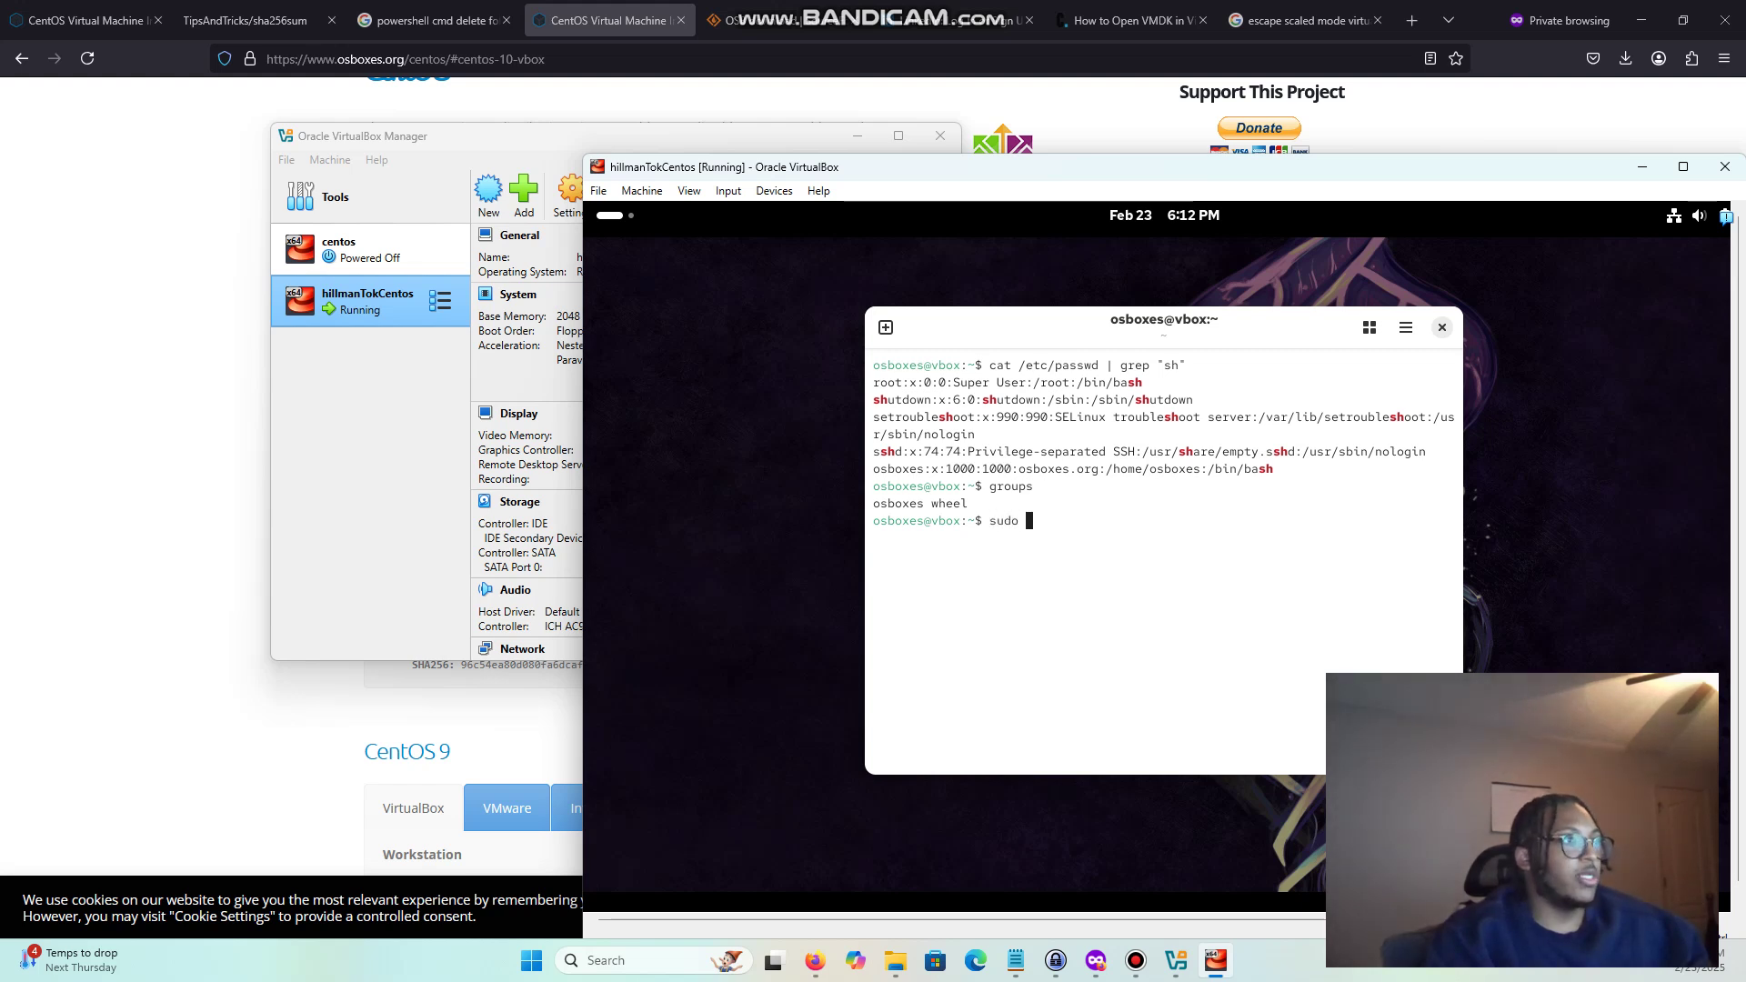
key("Return")
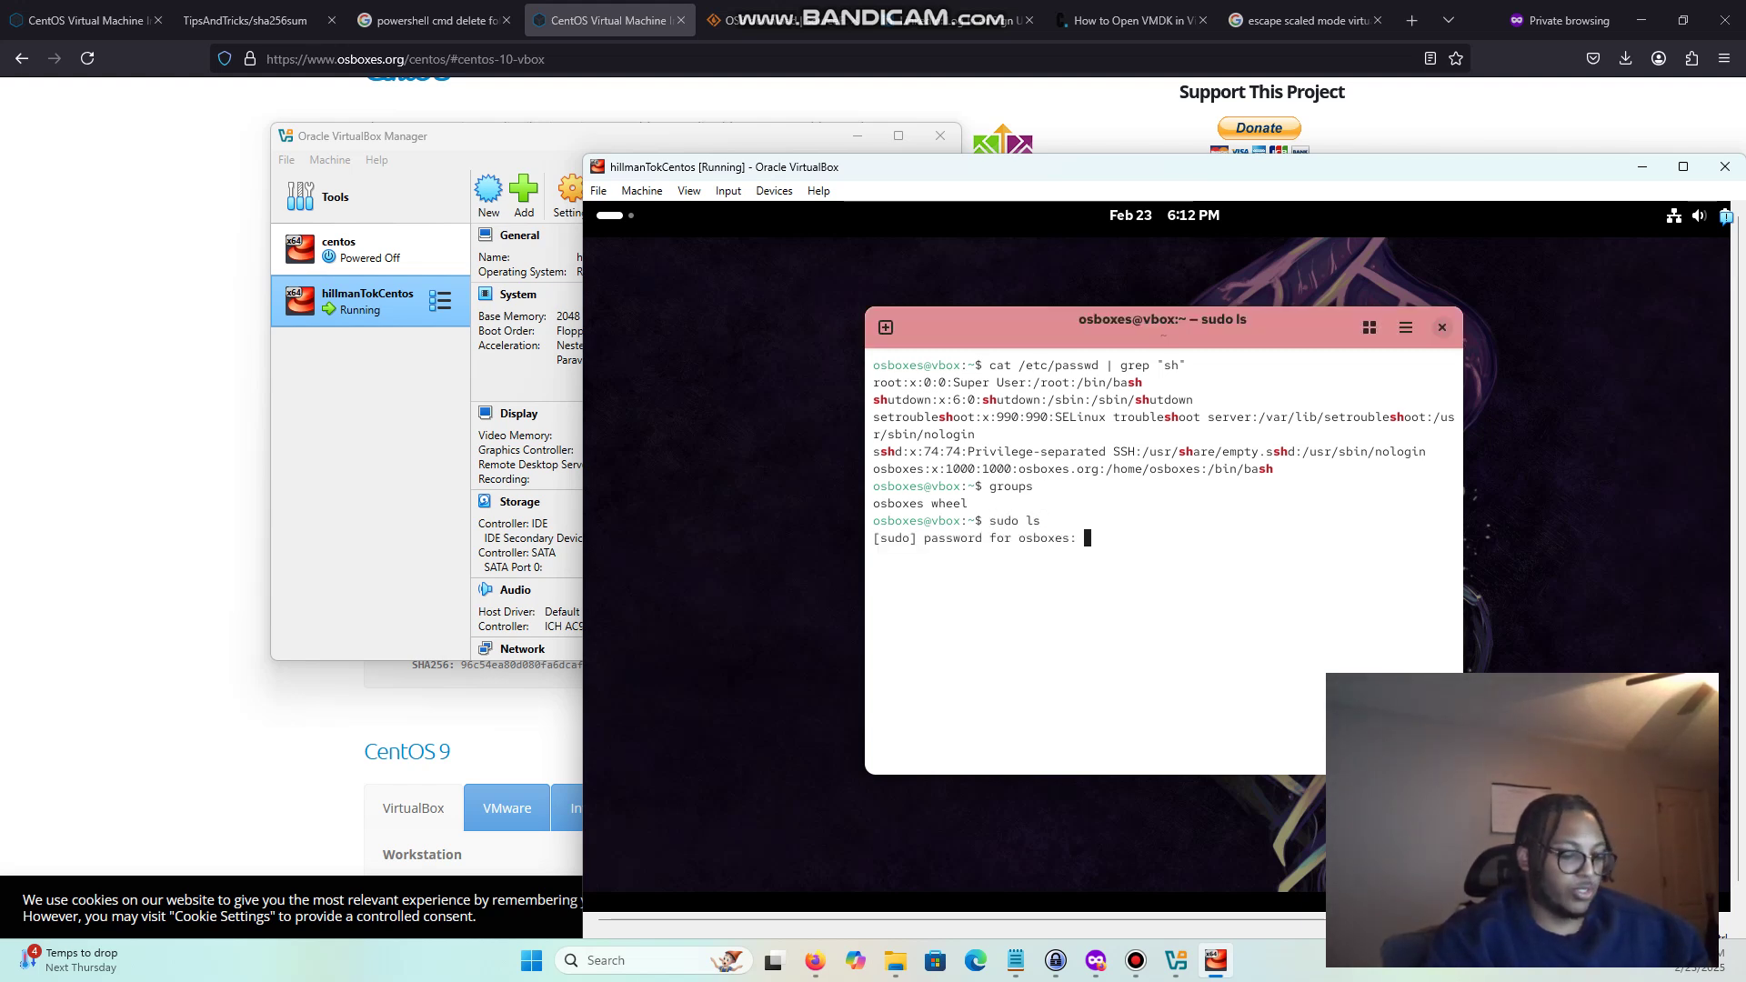
type("osboxes.org")
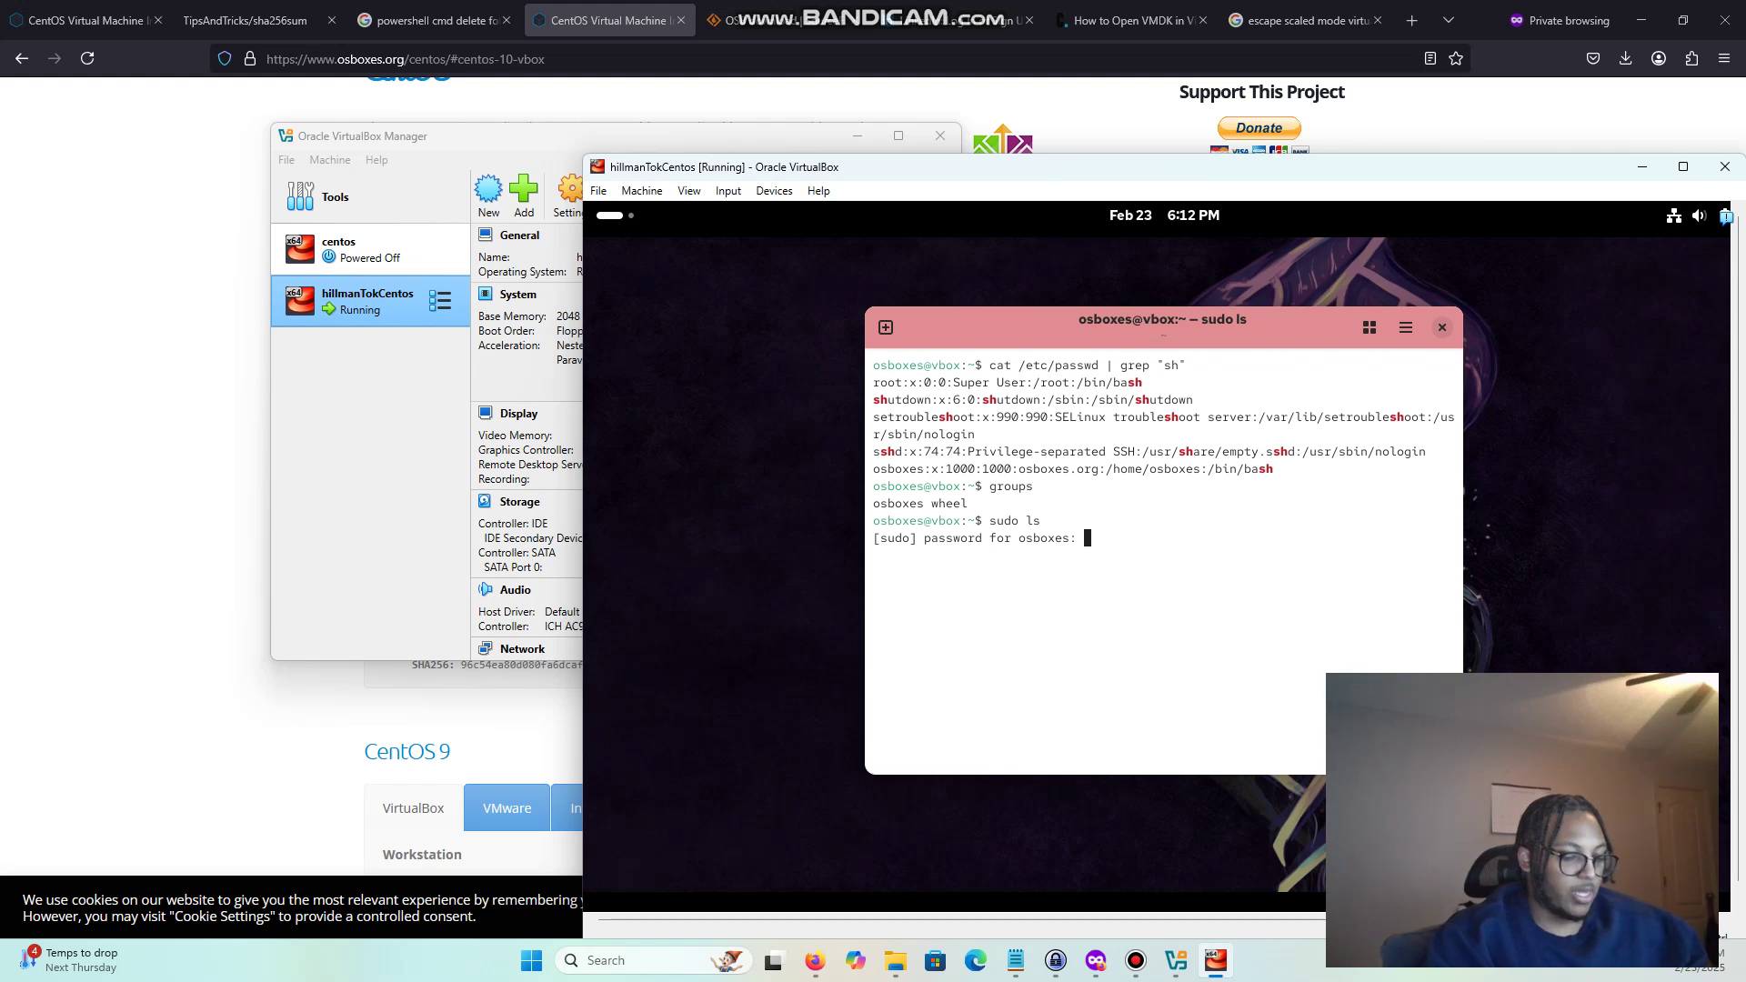
key("Return")
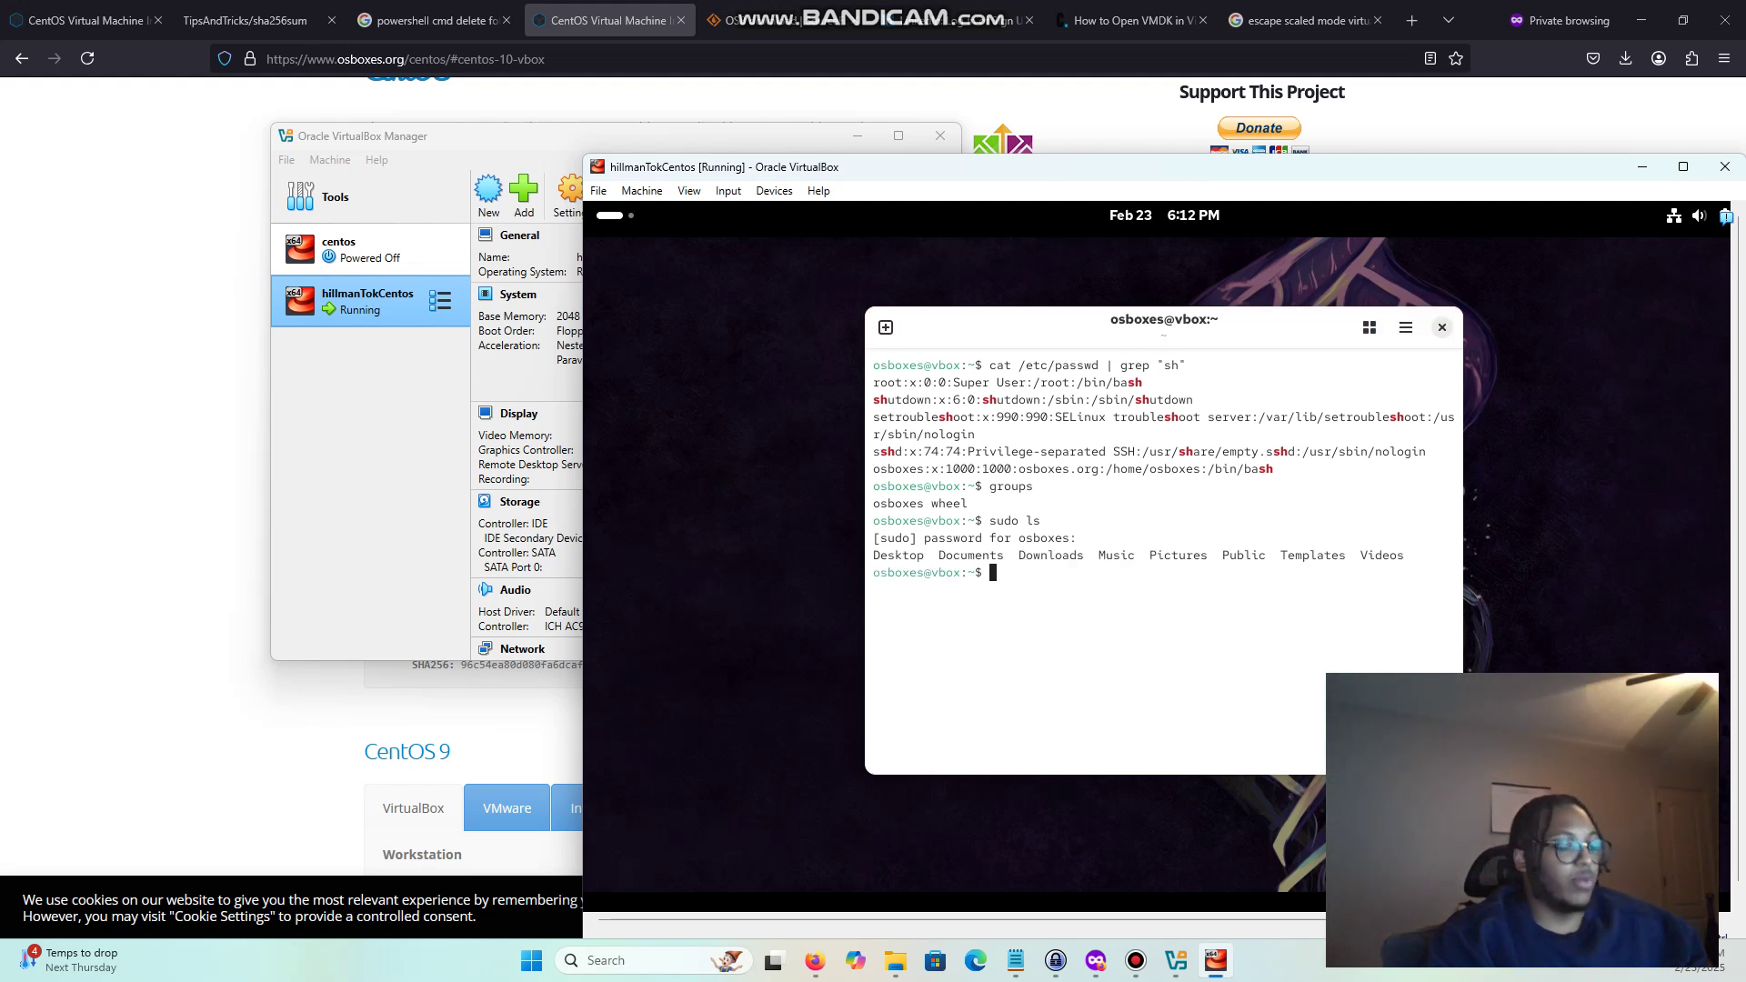
Check which user commands execute as under elevated privileges by running sudo whoami.
type("sudo ")
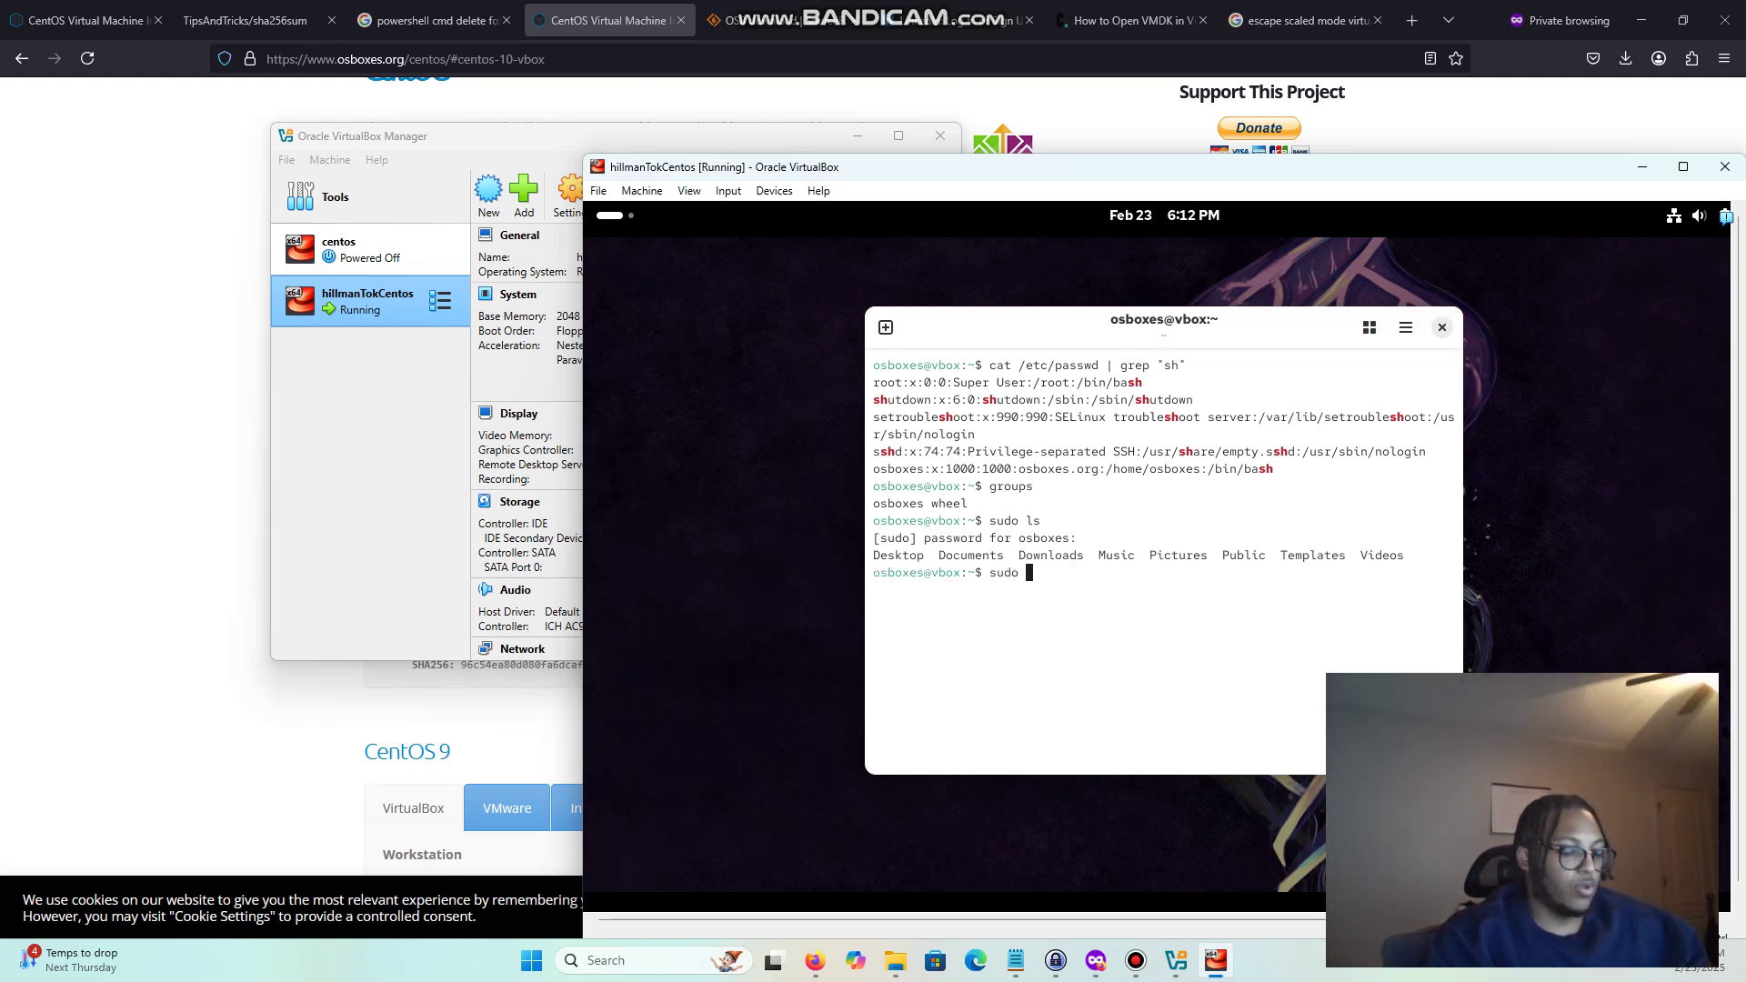
type("whoami")
key("Return")
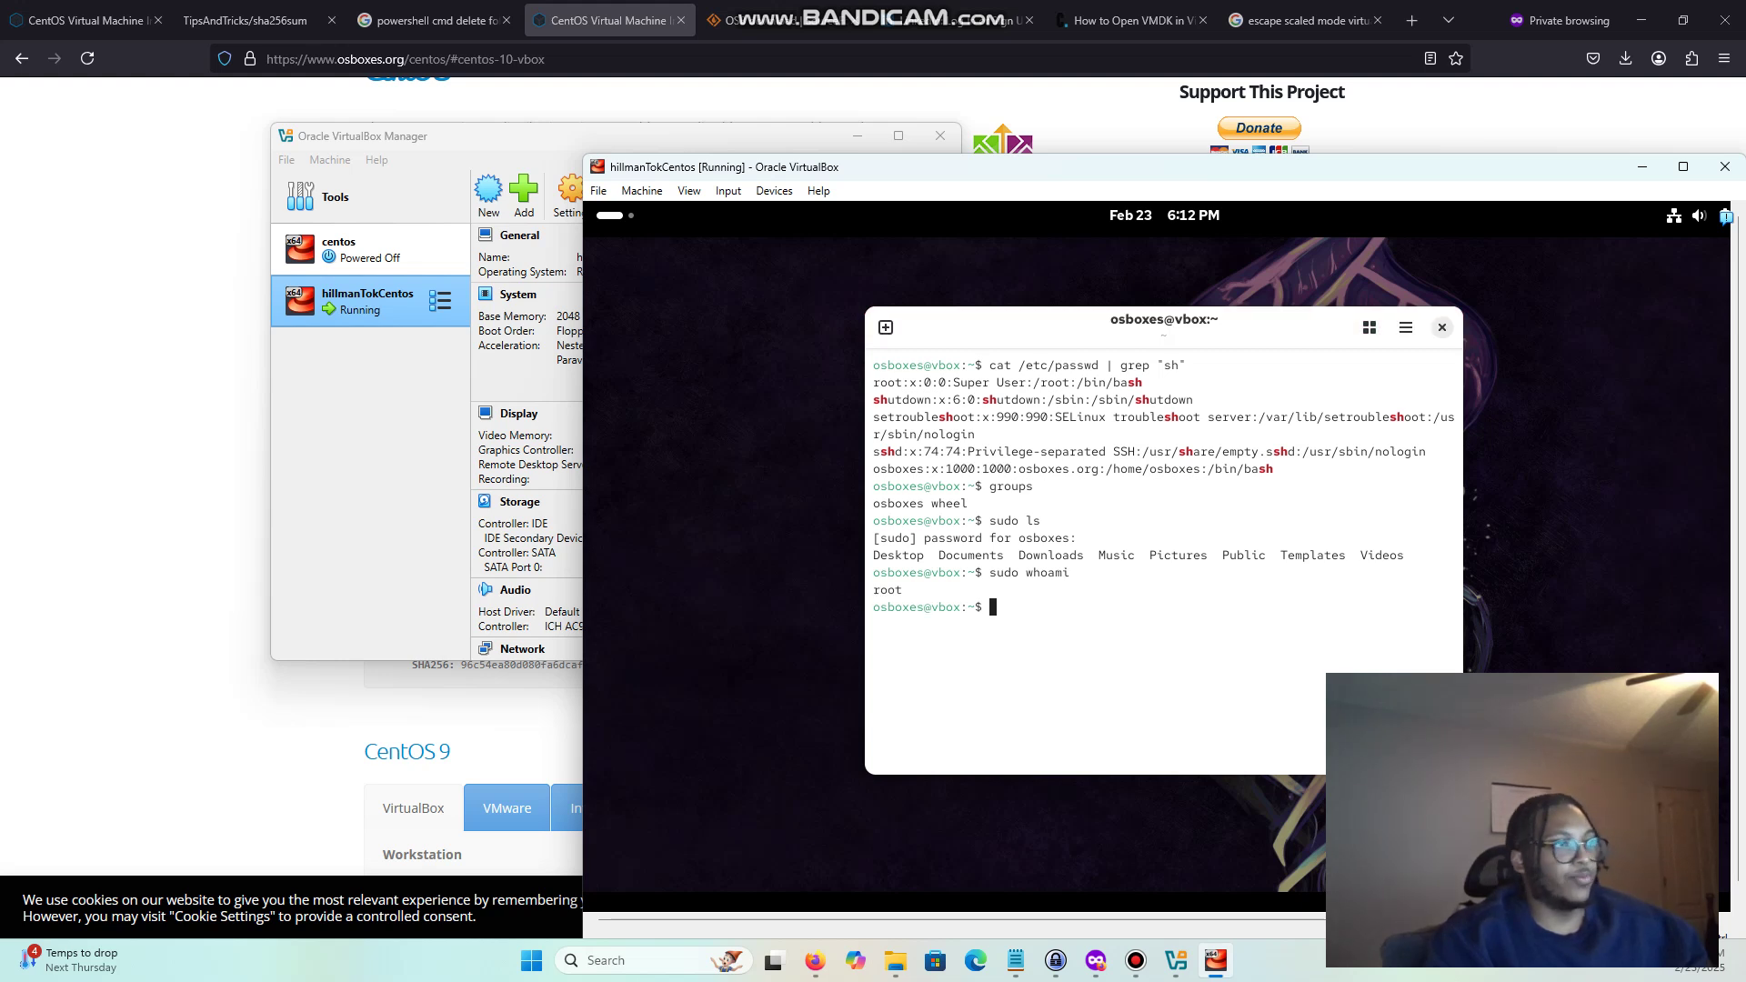